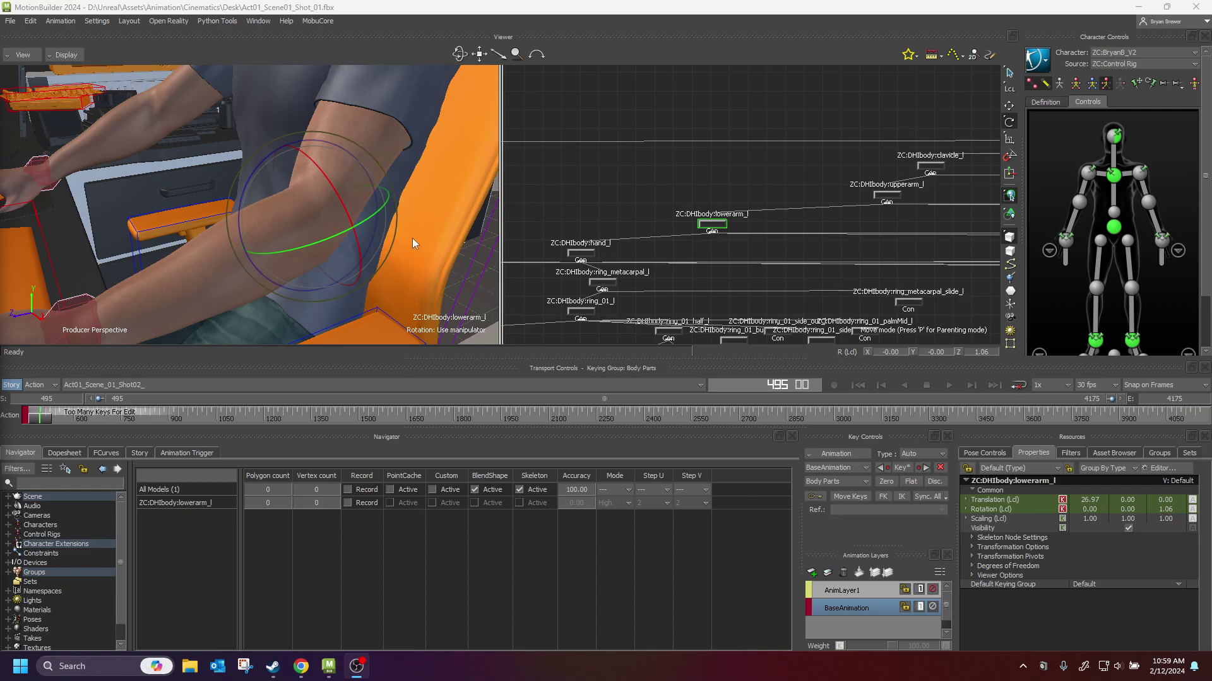
Step: Examine the character's left elbow and forearm from several angles, with the lower arm joint deselected
left_click(422, 251)
left_click_drag(444, 234, 375, 222, "ctrl")
middle_click_drag(375, 222, 350, 241)
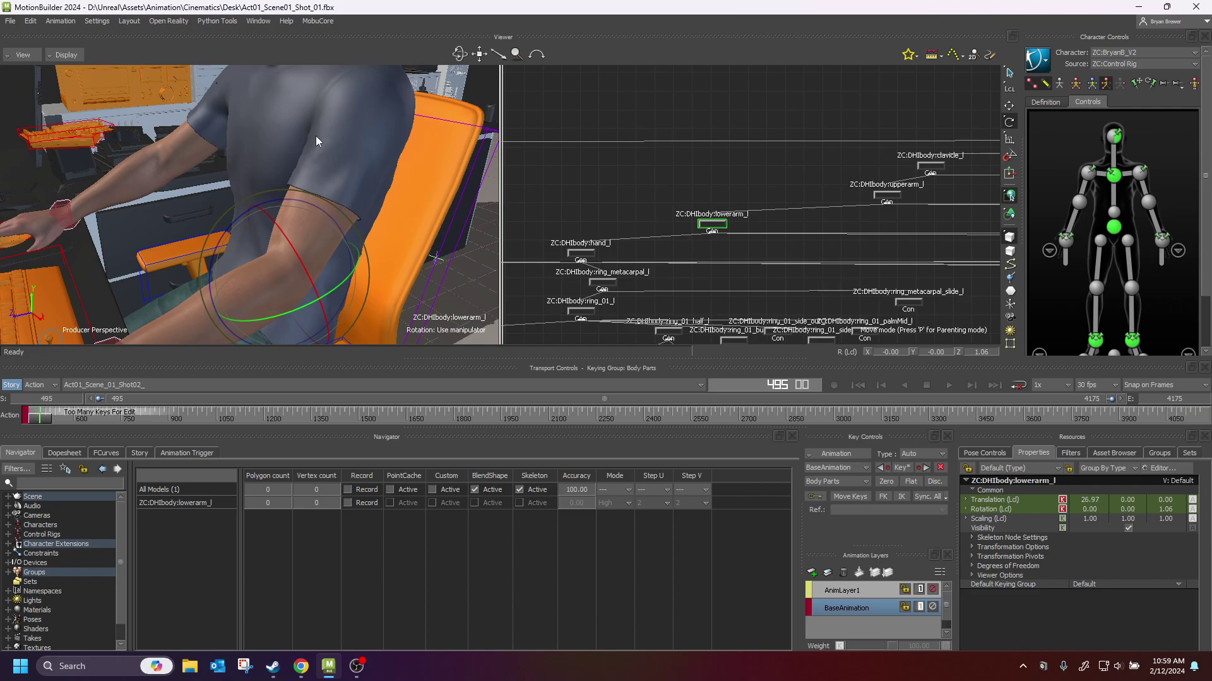
scroll(438, 233, "down", 3)
left_click_drag(437, 233, 429, 228, "ctrl+shift")
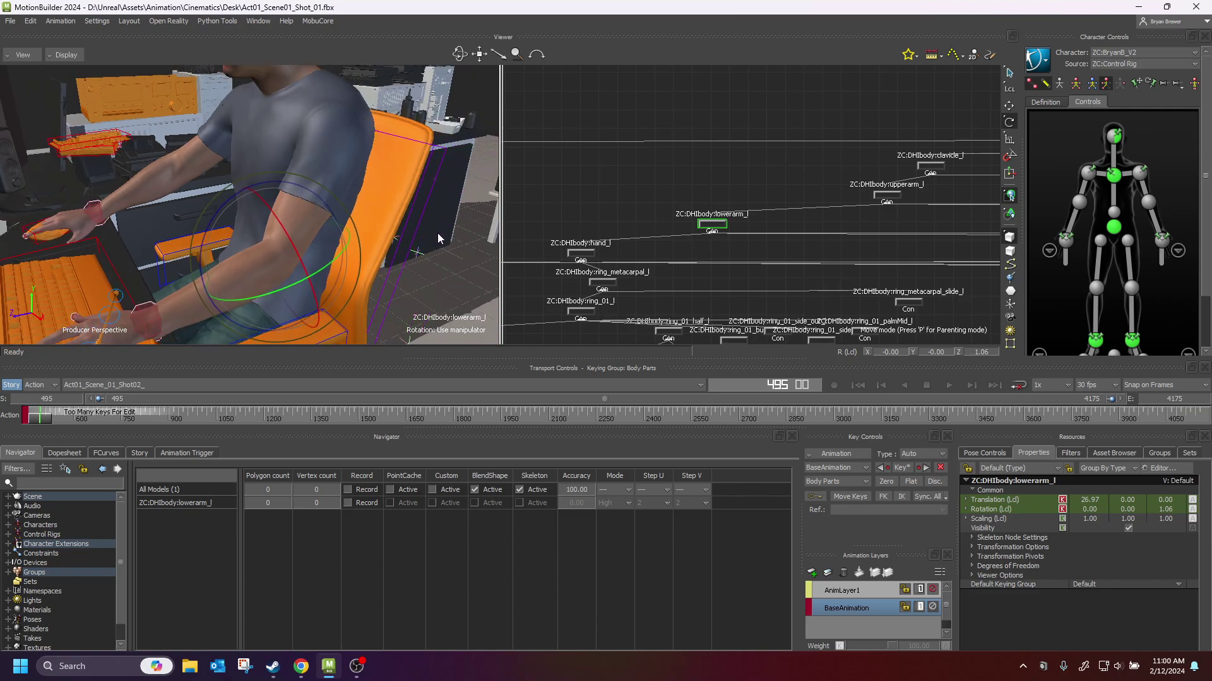
middle_click_drag(430, 233, 440, 234)
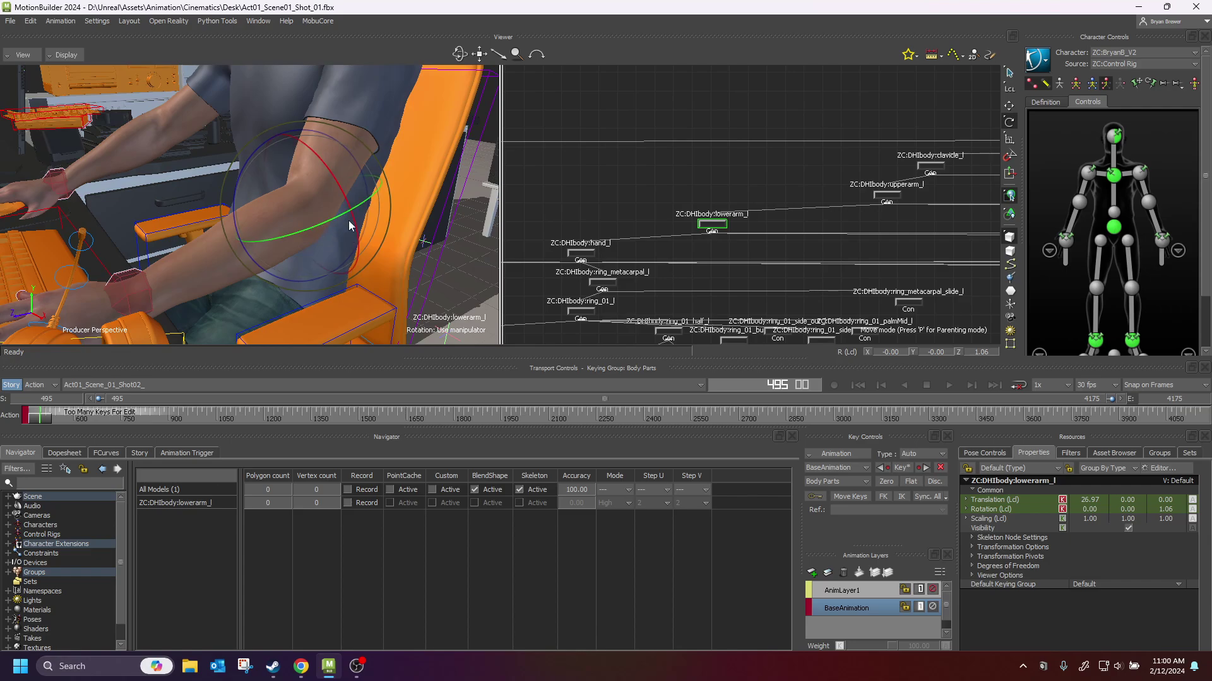
left_click(652, 189)
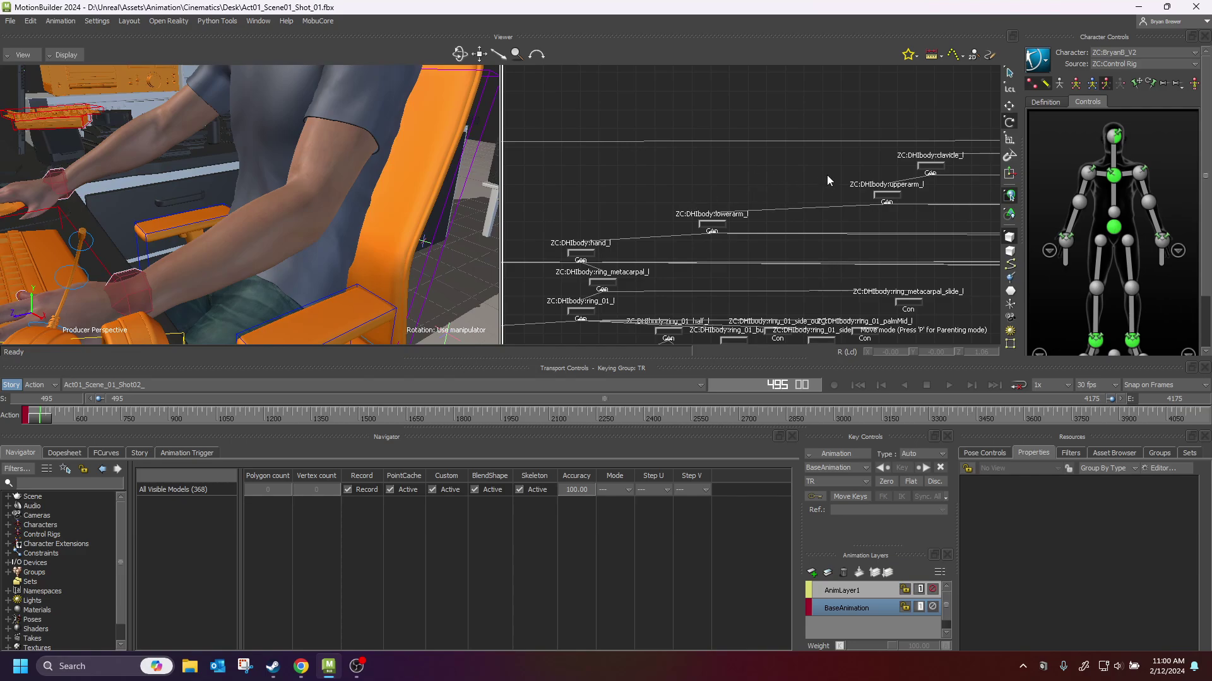
scroll(771, 176, "down", 5)
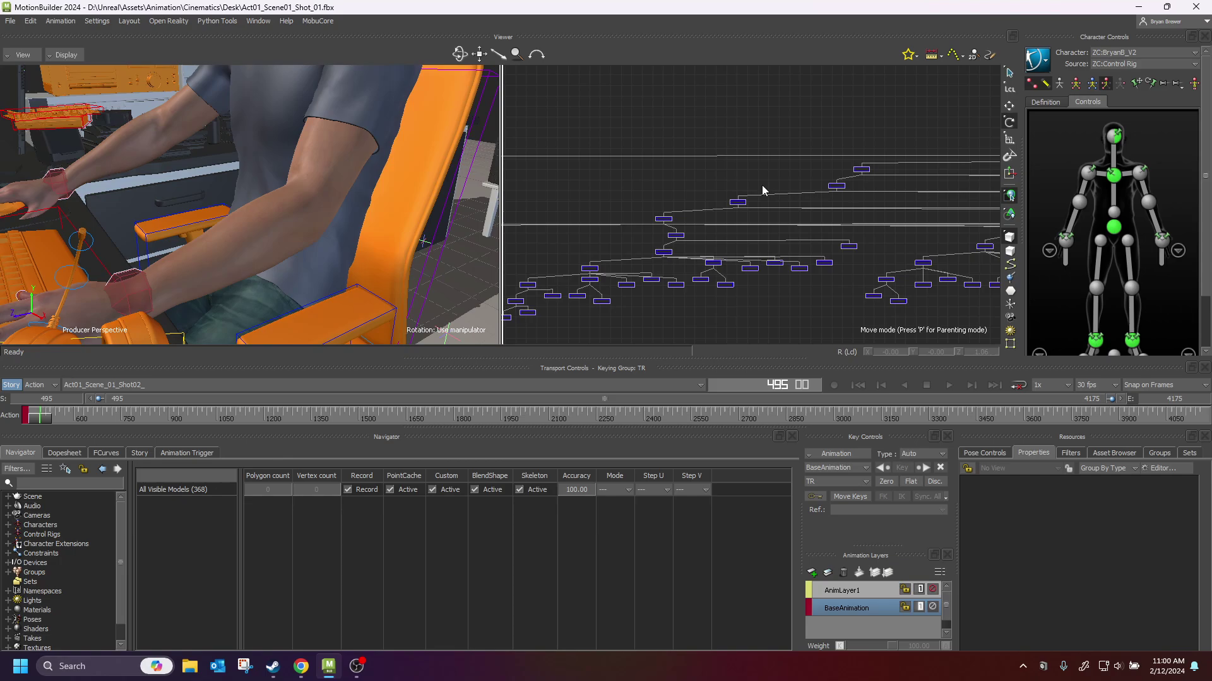
left_click_drag(309, 162, 355, 159, "ctrl")
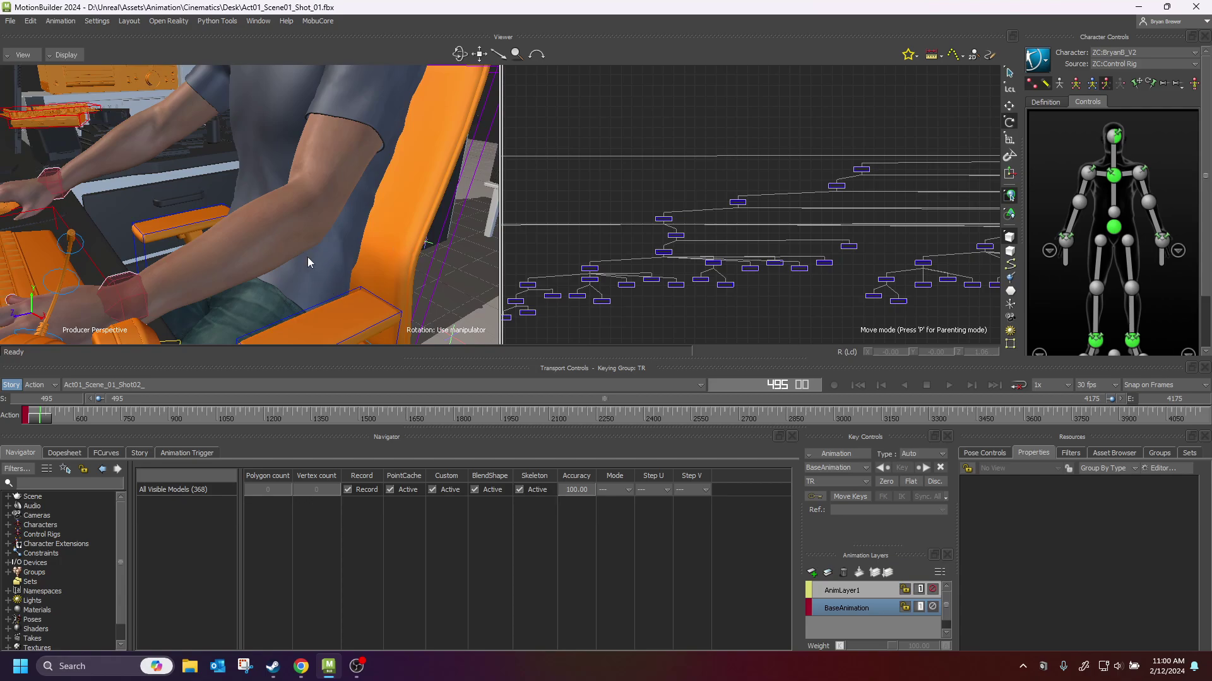
scroll(379, 255, "up", 2)
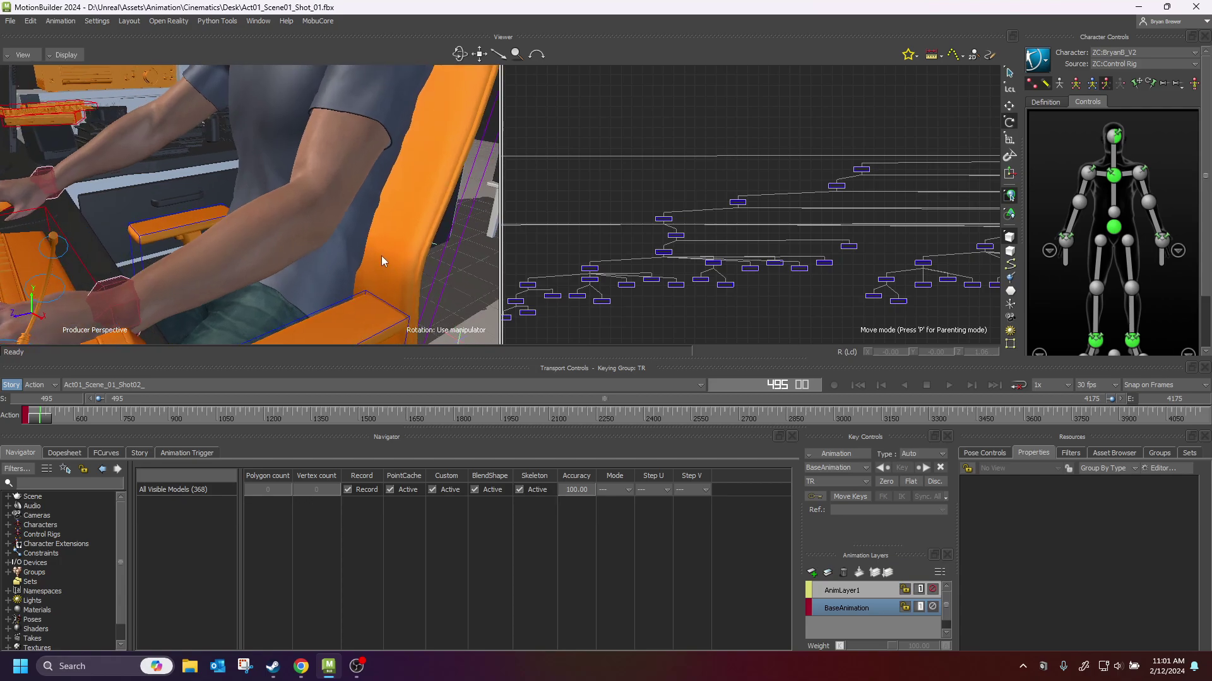
Step: Set the perspective view to X-Ray display to expose the character's skeleton and control rig
key("ctrl+a")
key("ctrl+a")
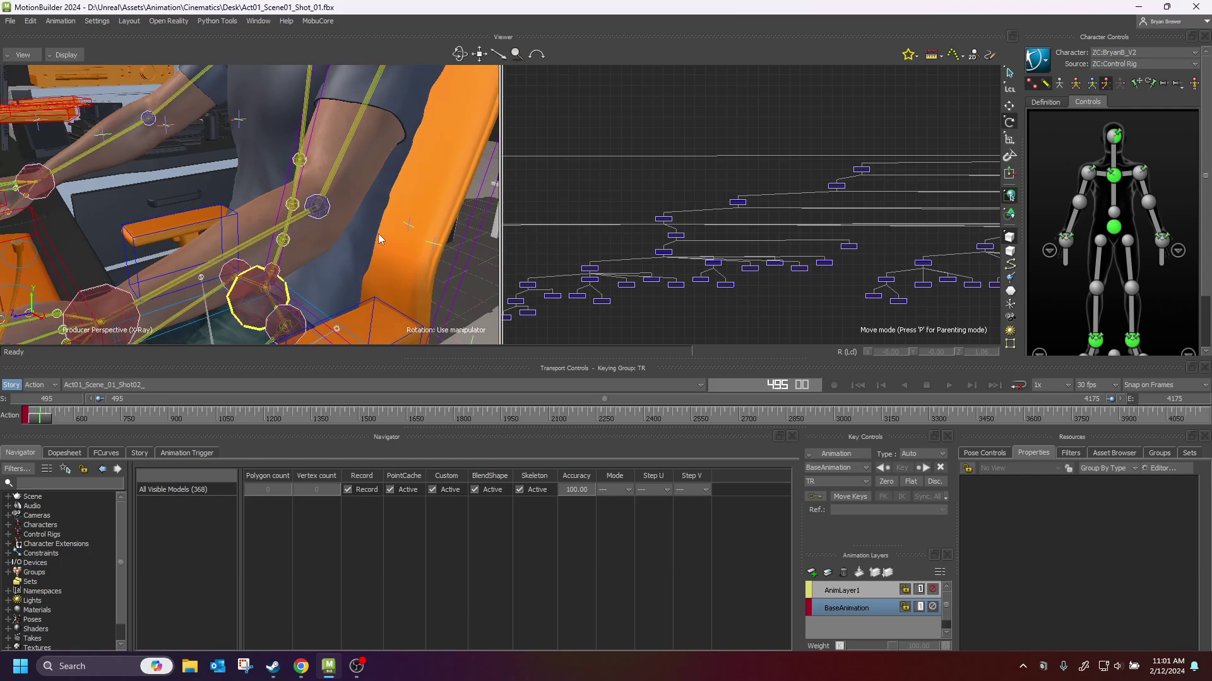
left_click_drag(380, 227, 352, 222, "ctrl+shift")
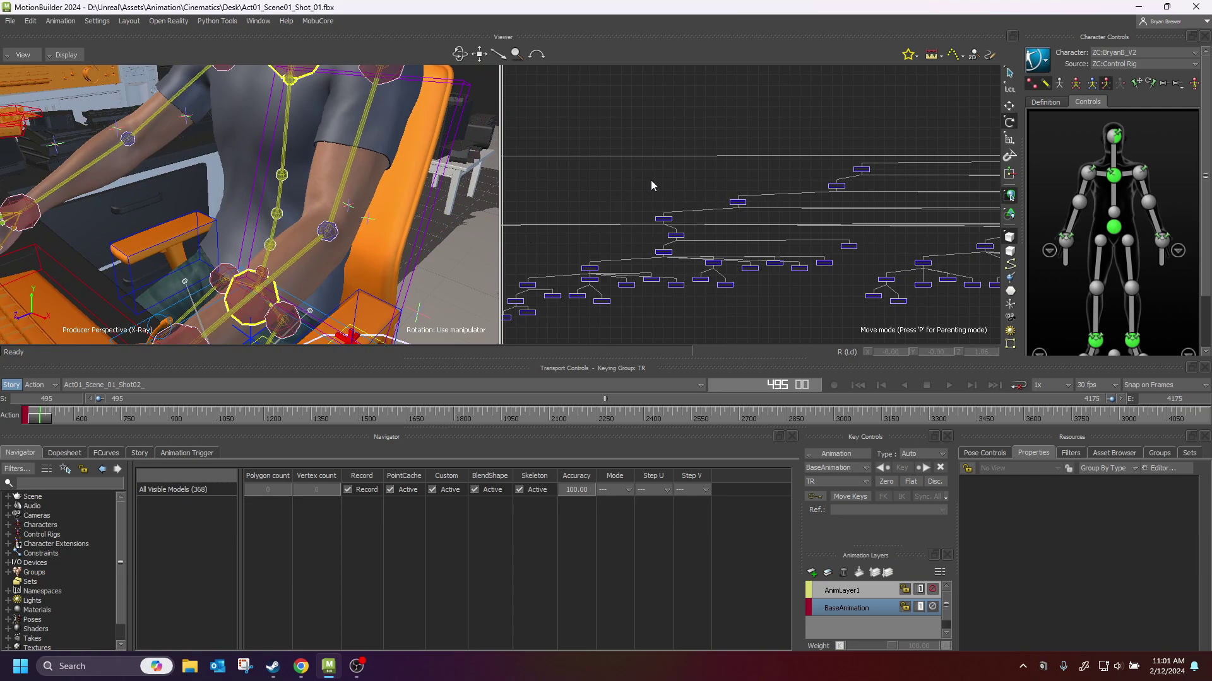
Step: Select the ZC:DHIbody:lowerarm_l joint in the schematic and display its rotation function curves
scroll(713, 189, "up", 2)
left_click(745, 207)
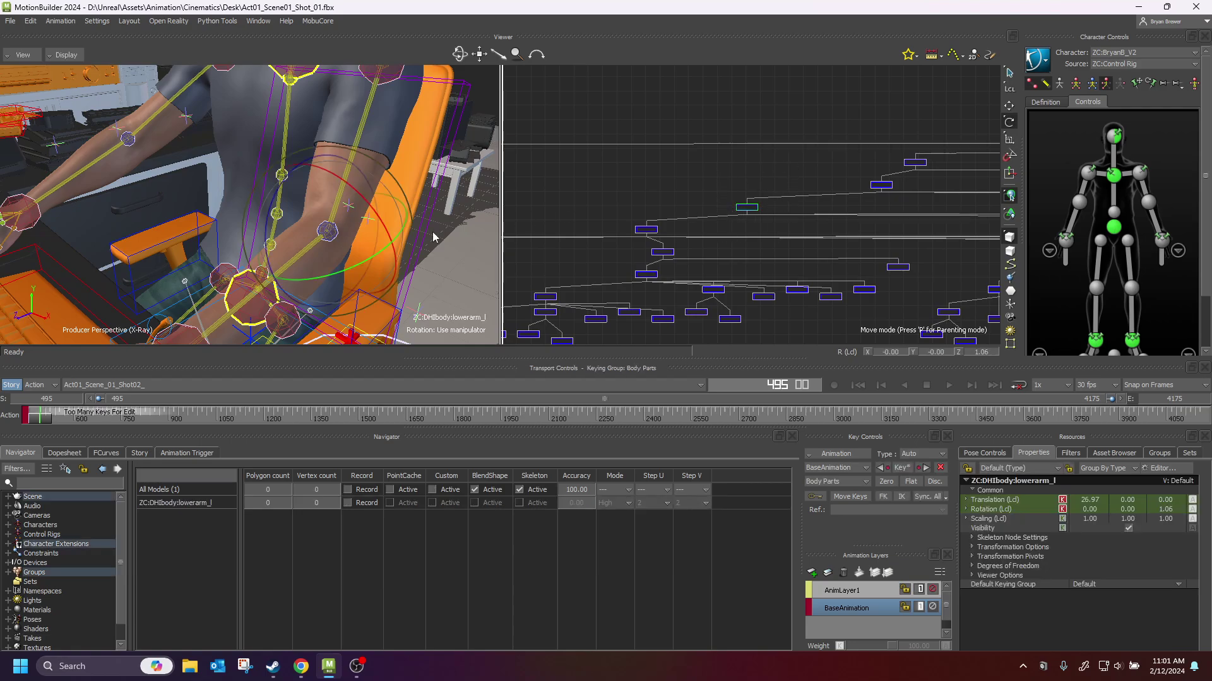
left_click(108, 455)
left_click(33, 550)
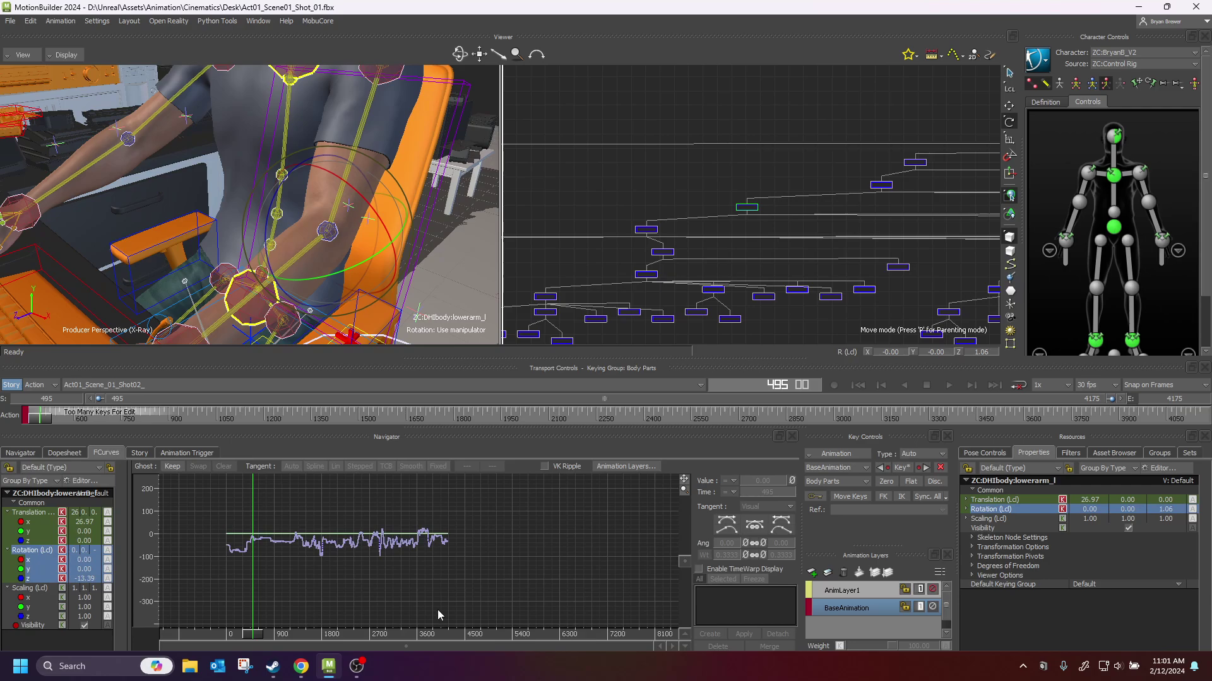
left_click_drag(234, 554, 454, 604, "ctrl")
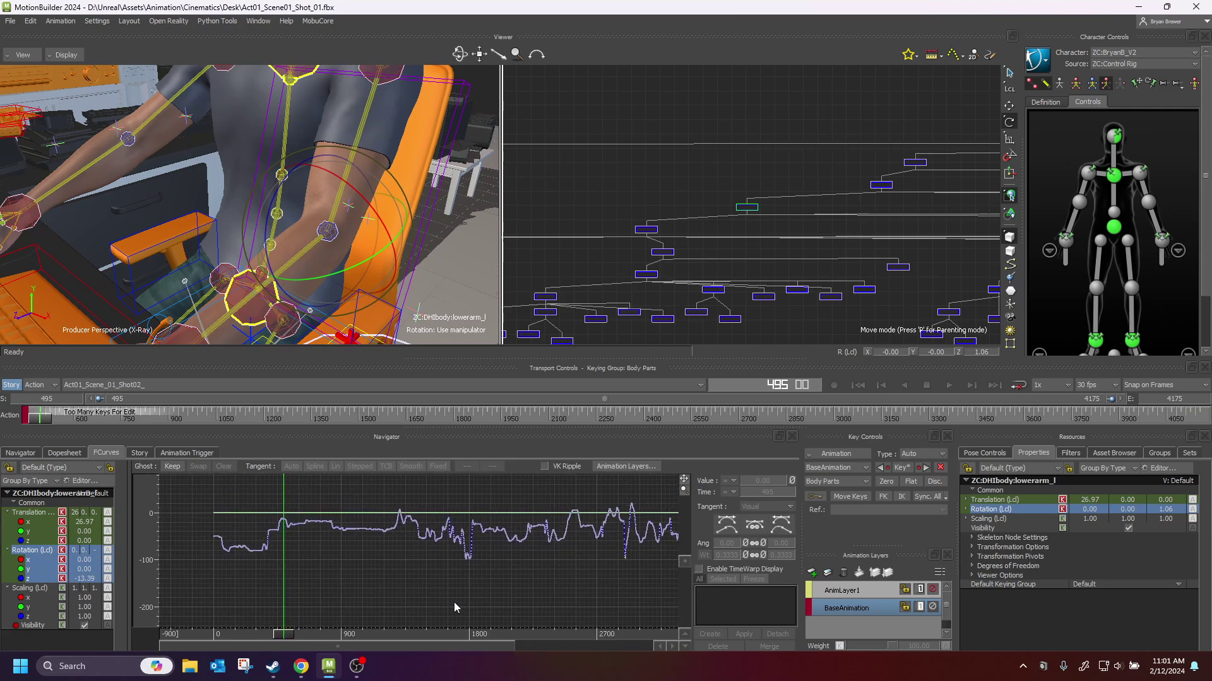
Step: Examine the left lower arm's Z, Y and X rotation curves one at a time
left_click(24, 579)
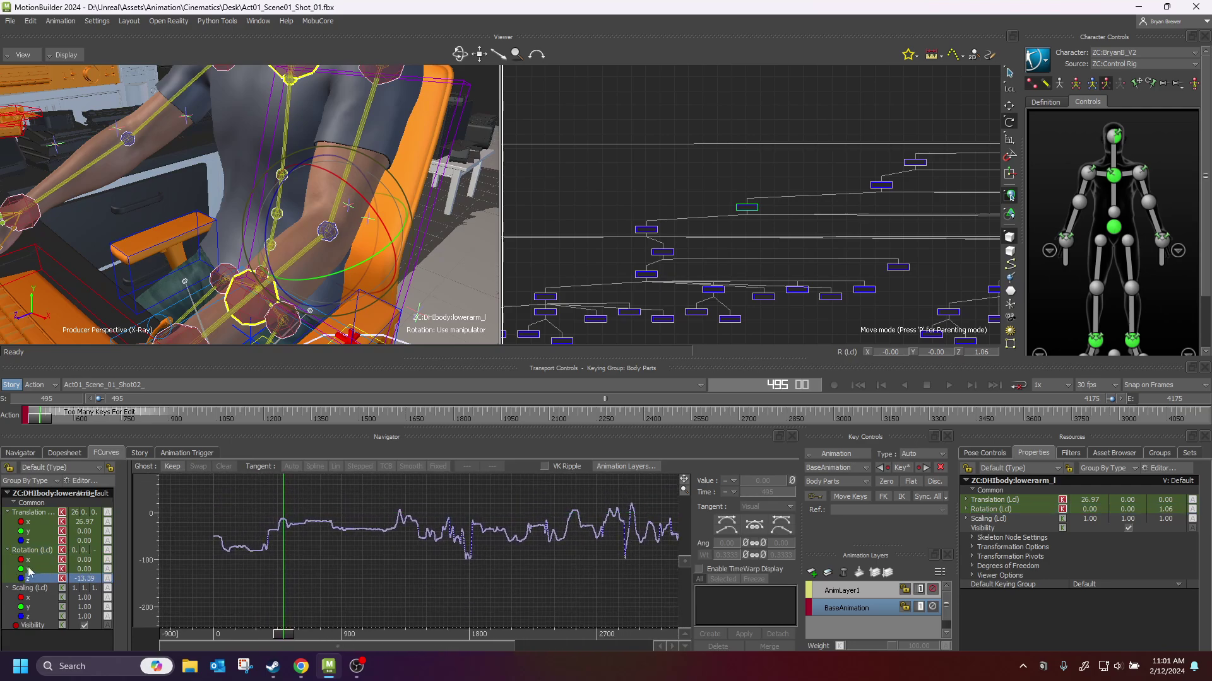
left_click(29, 570)
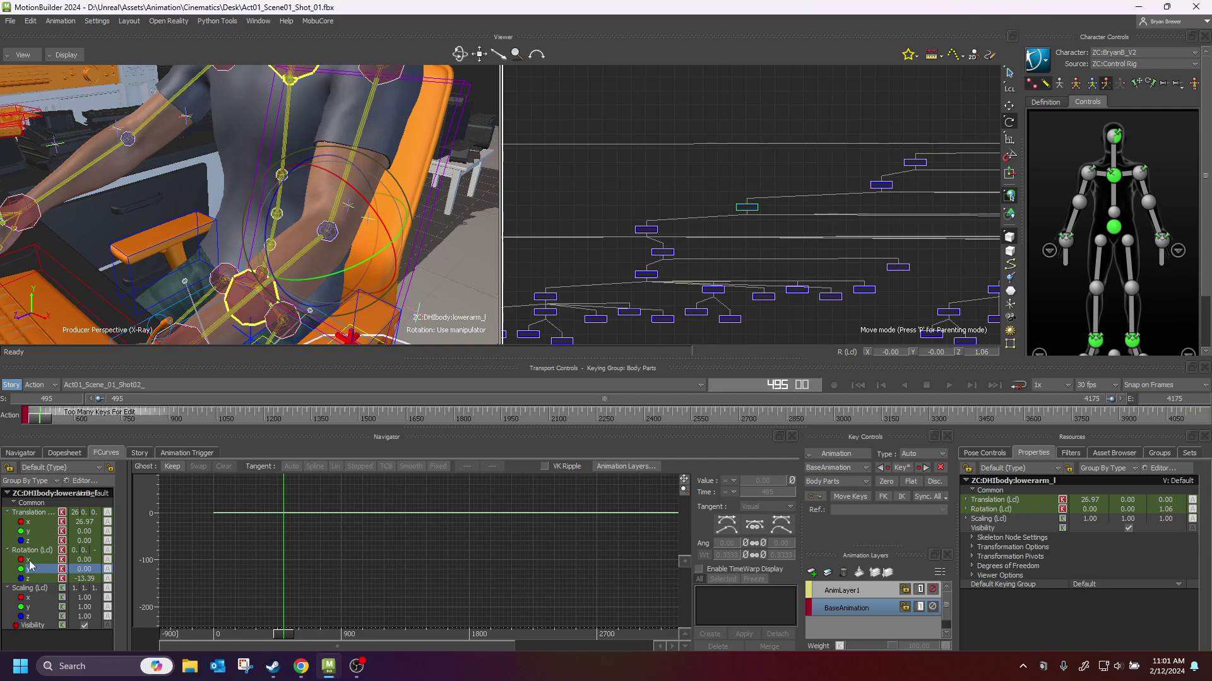
left_click(29, 560)
left_click_drag(490, 604, 385, 566, "shift")
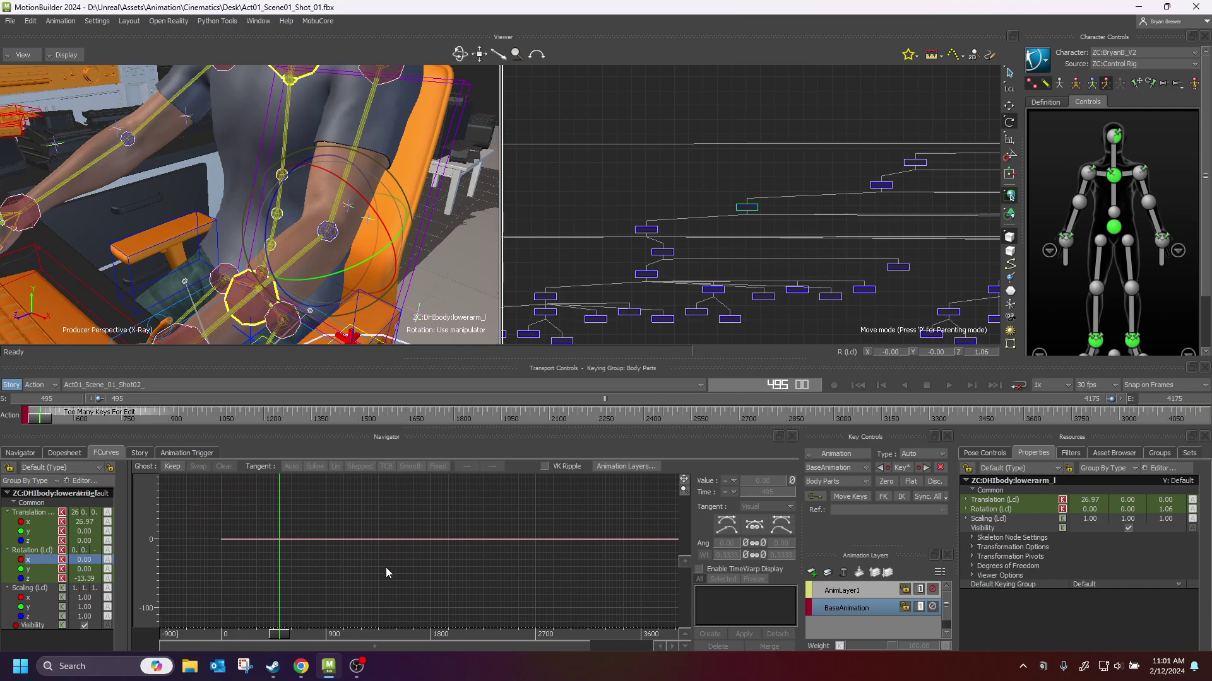
left_click_drag(304, 562, 348, 571, "ctrl")
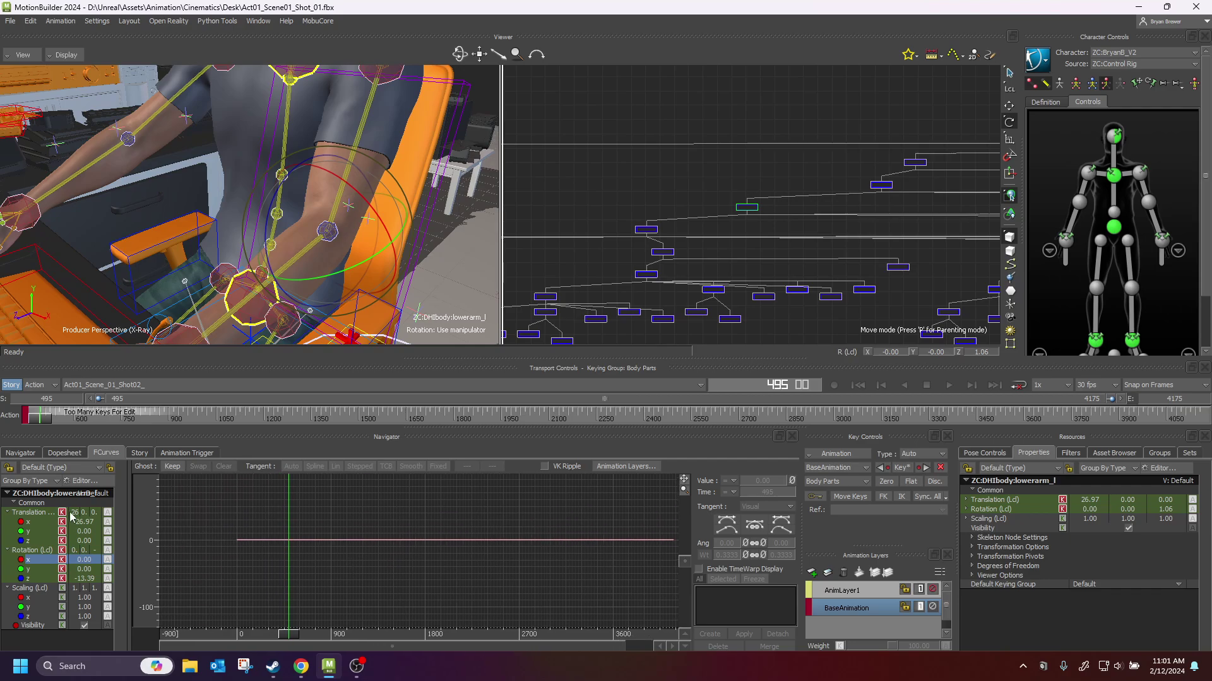
Step: Inspect the left lower arm's translation curves and recheck its X and Y rotation curves
left_click(33, 513)
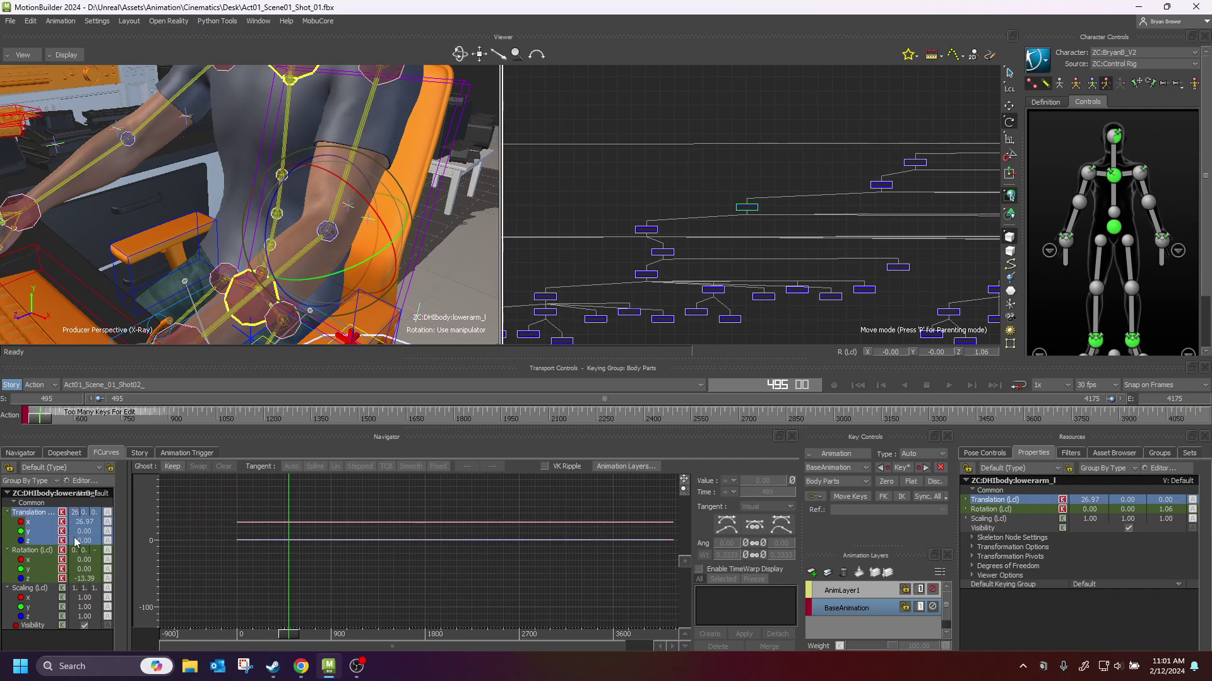
mouse_move(456, 590)
left_mouse_down("shift")
mouse_move(339, 603)
mouse_move(456, 597)
left_mouse_up("shift")
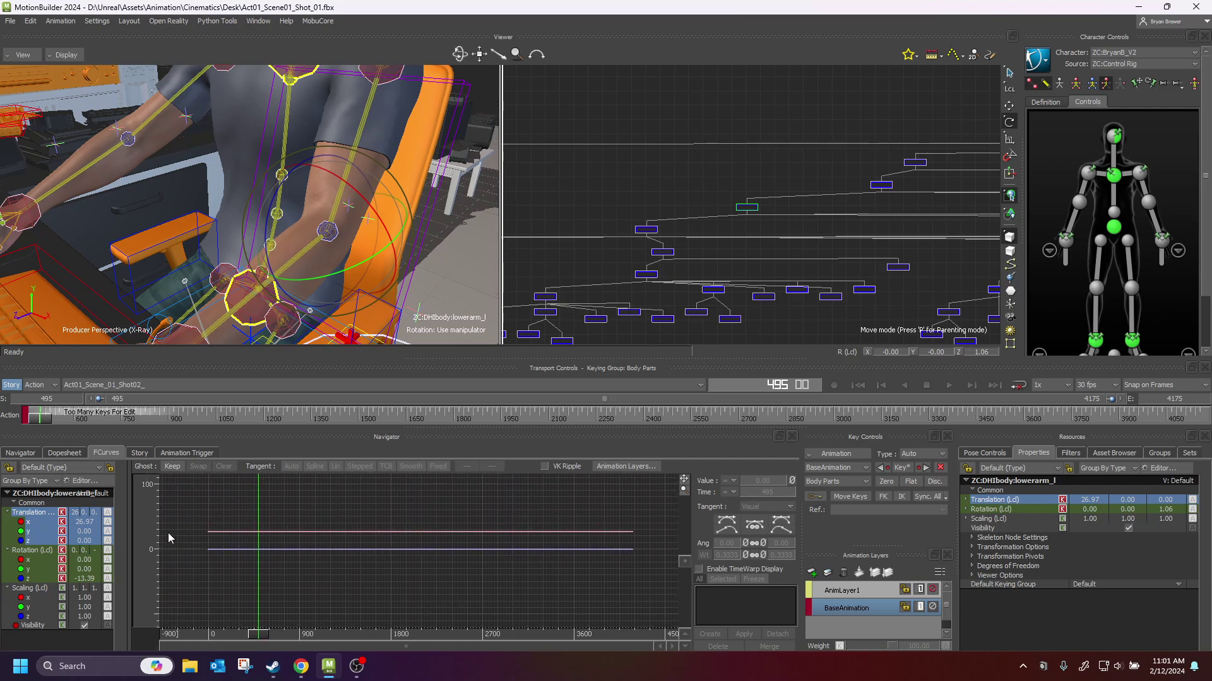
left_click(7, 551)
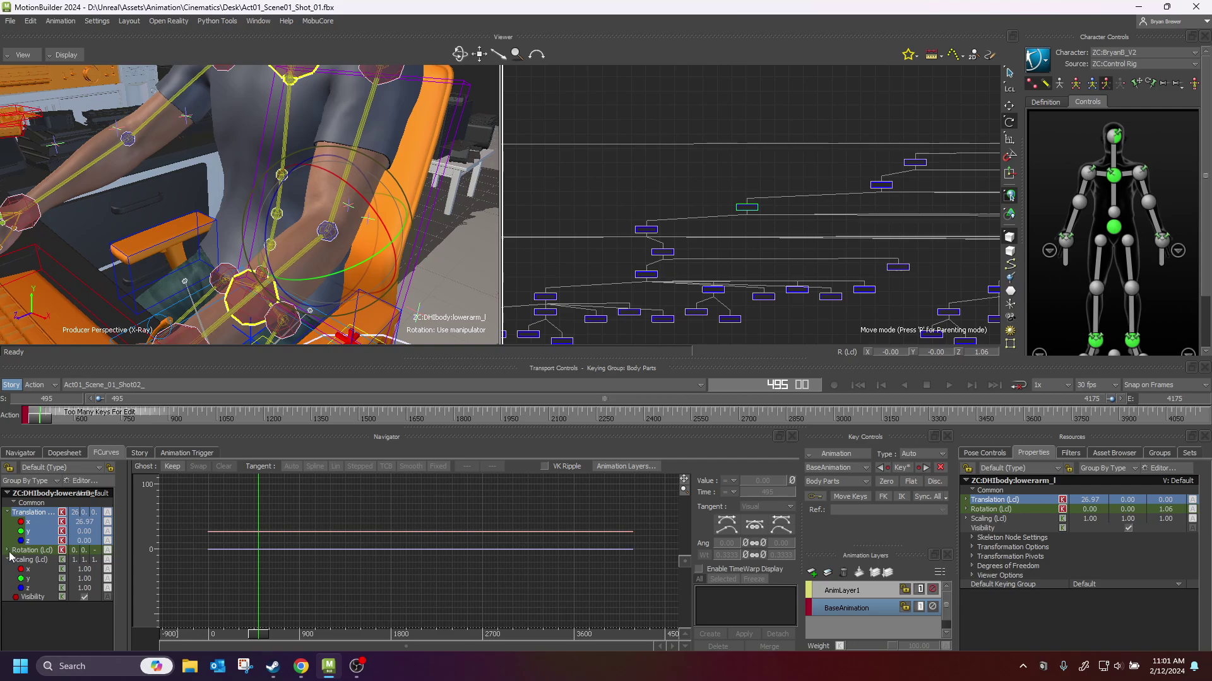
left_click(8, 551)
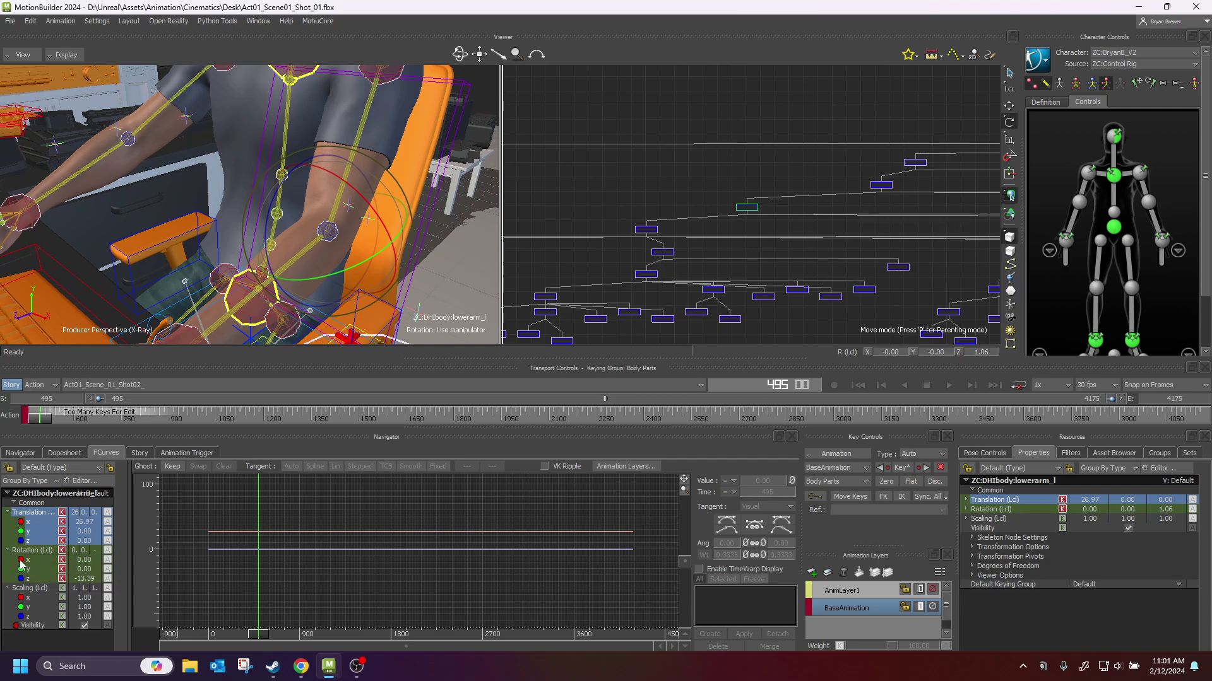
left_click(28, 560)
left_click(28, 570)
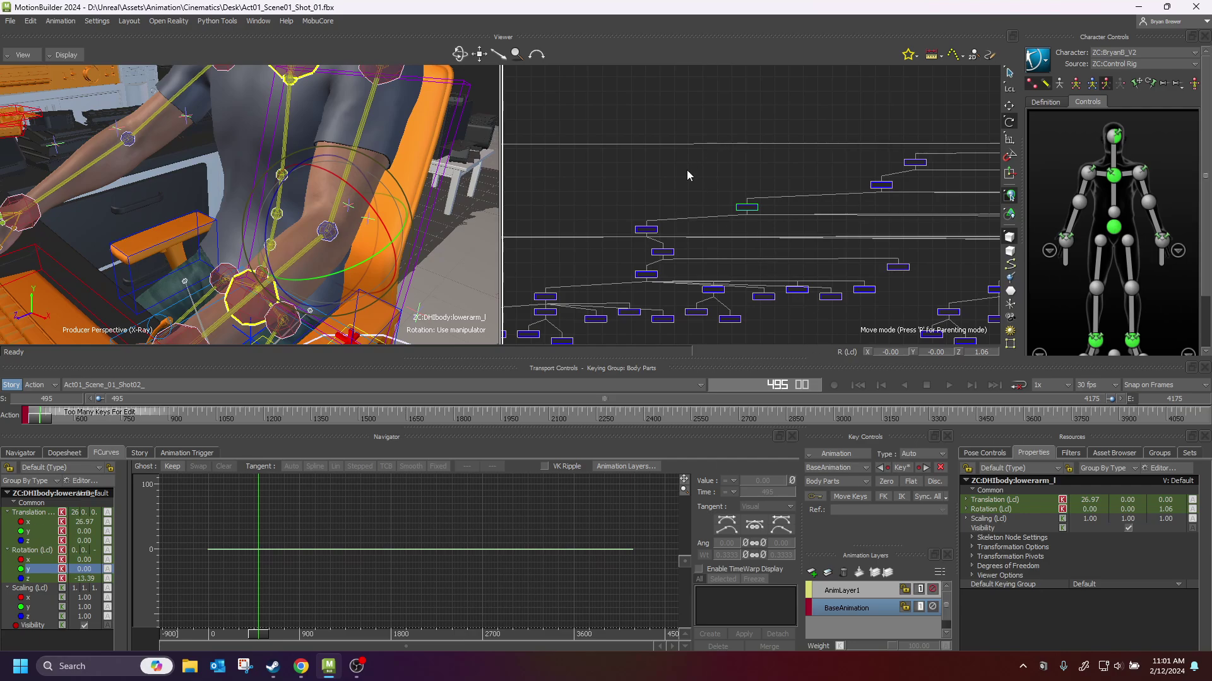
Step: Check the Default Keying Group entry for lowerarm_l in the Property Editor and close the editor
left_click(678, 211)
scroll(769, 205, "up", 2)
left_click_drag(776, 187, 706, 223)
scroll(794, 226, "down", 3)
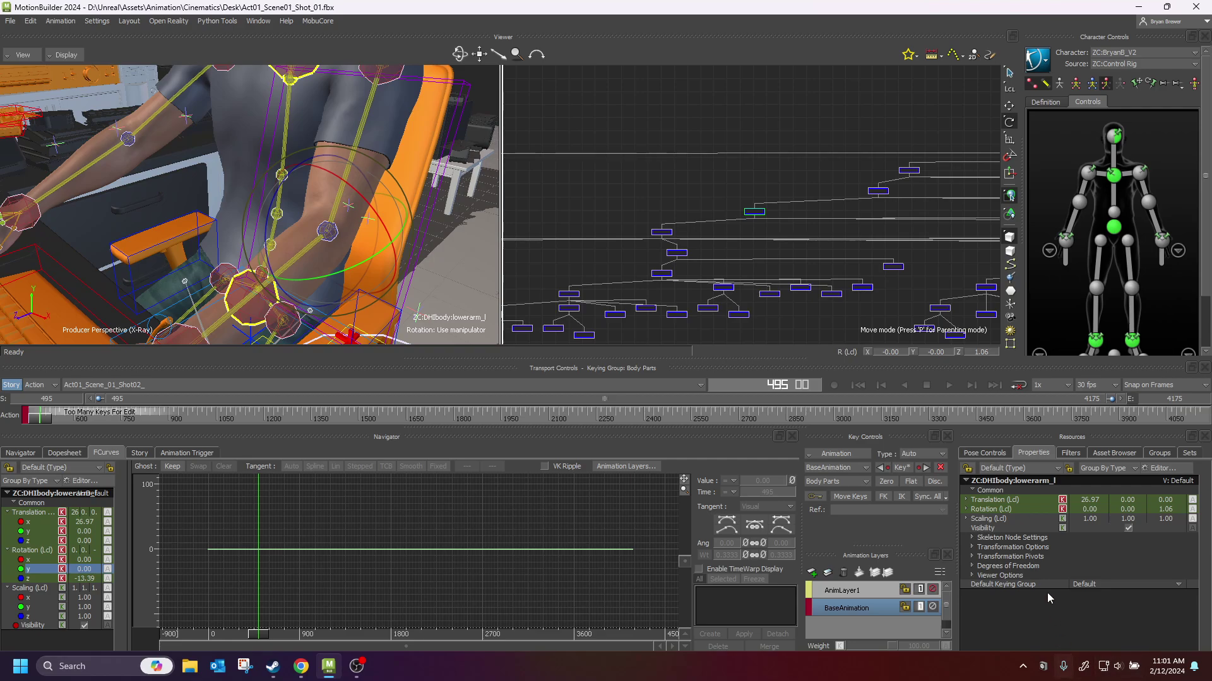
left_click(1157, 470)
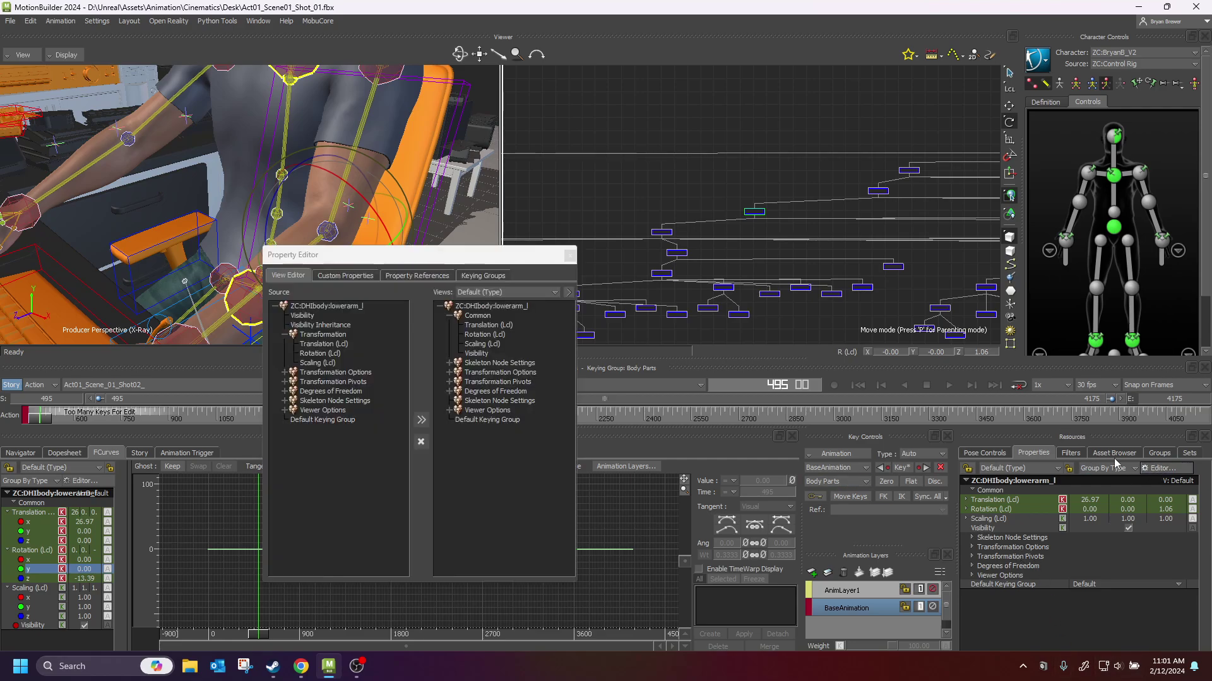
left_click(317, 421)
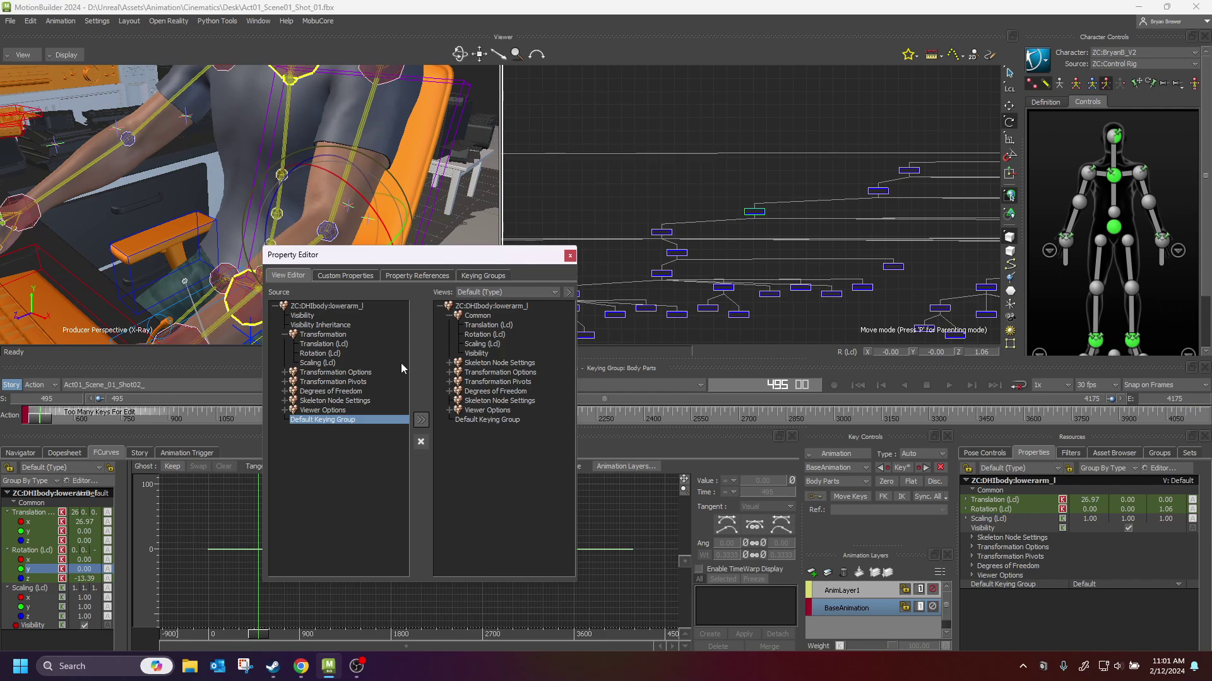
left_click(569, 256)
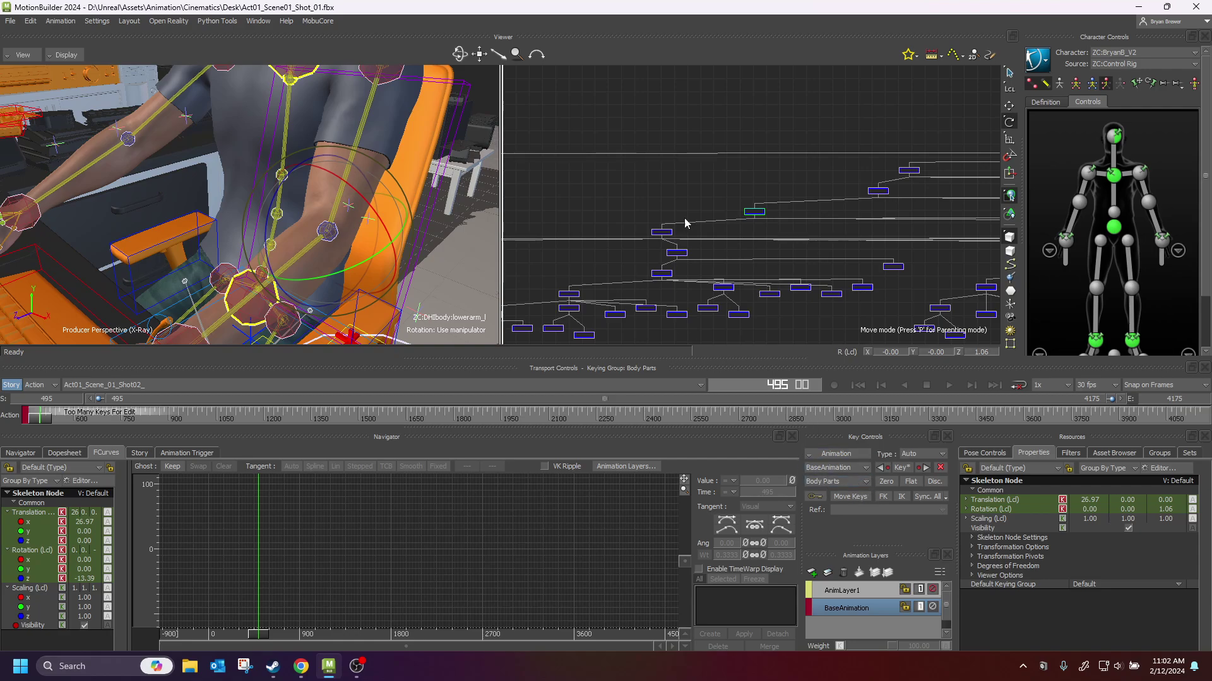
Step: Clear the joint selection and select the members of the ZC body skeleton export group
left_click(688, 170)
scroll(793, 218, "down", 5)
left_click_drag(725, 250, 633, 253, "shift")
scroll(634, 257, "up", 6)
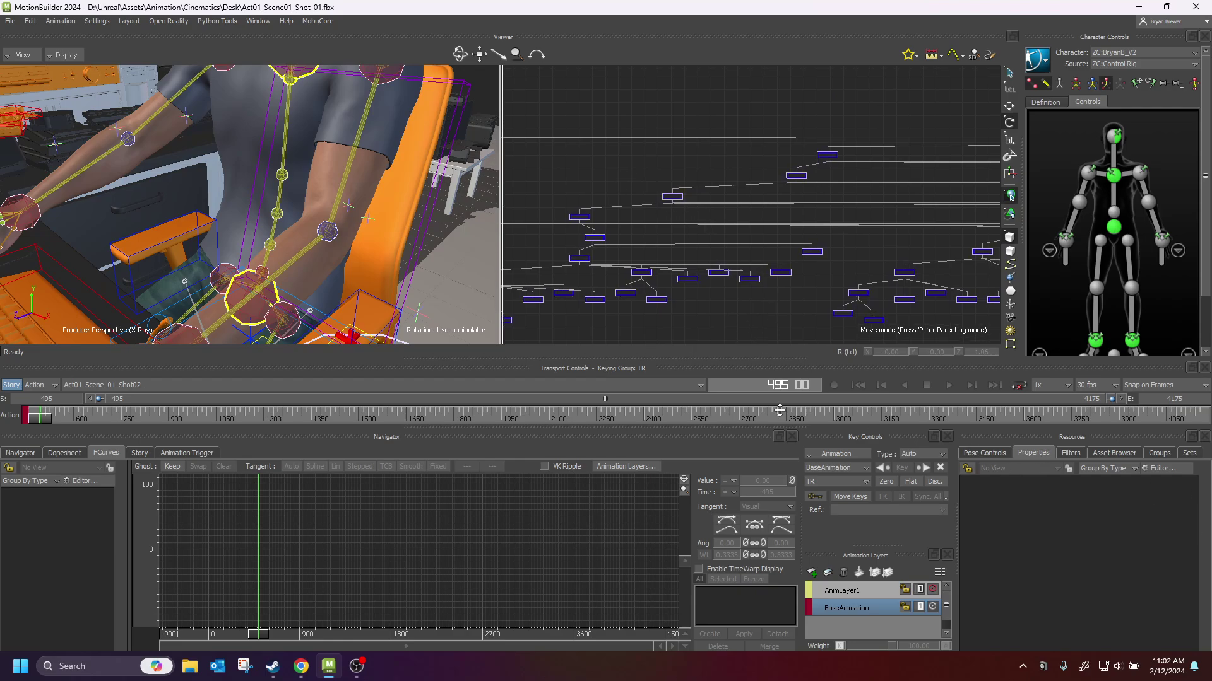
left_click(1123, 454)
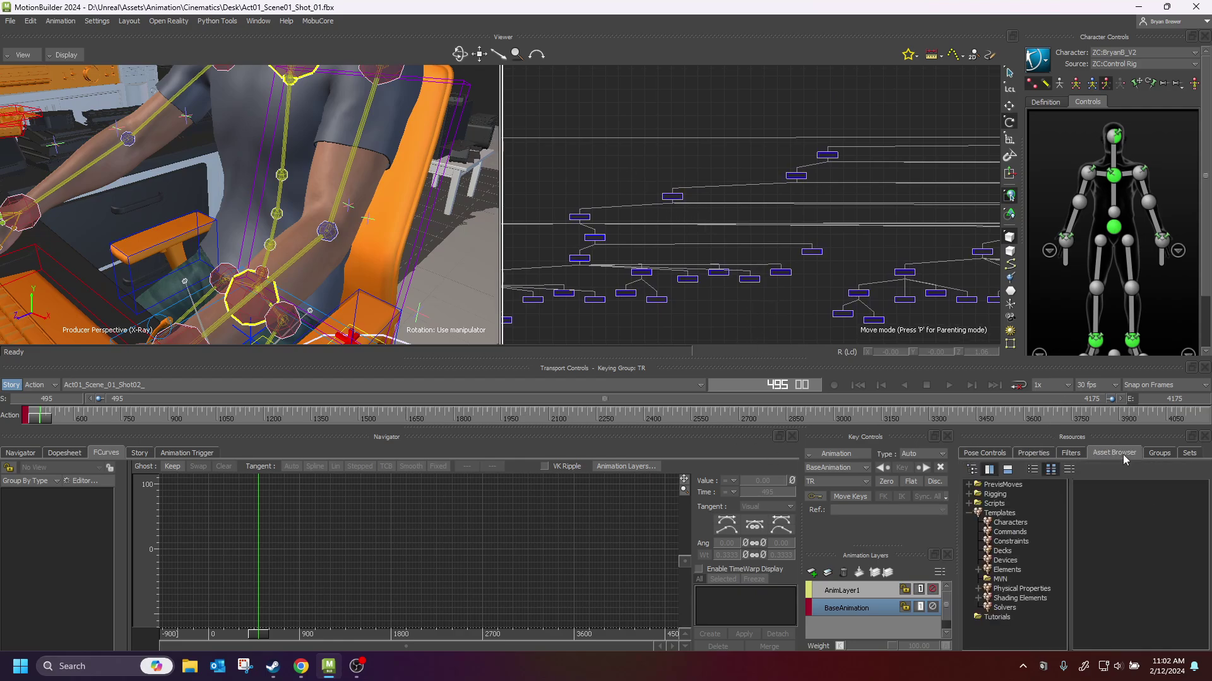
left_click(1159, 453)
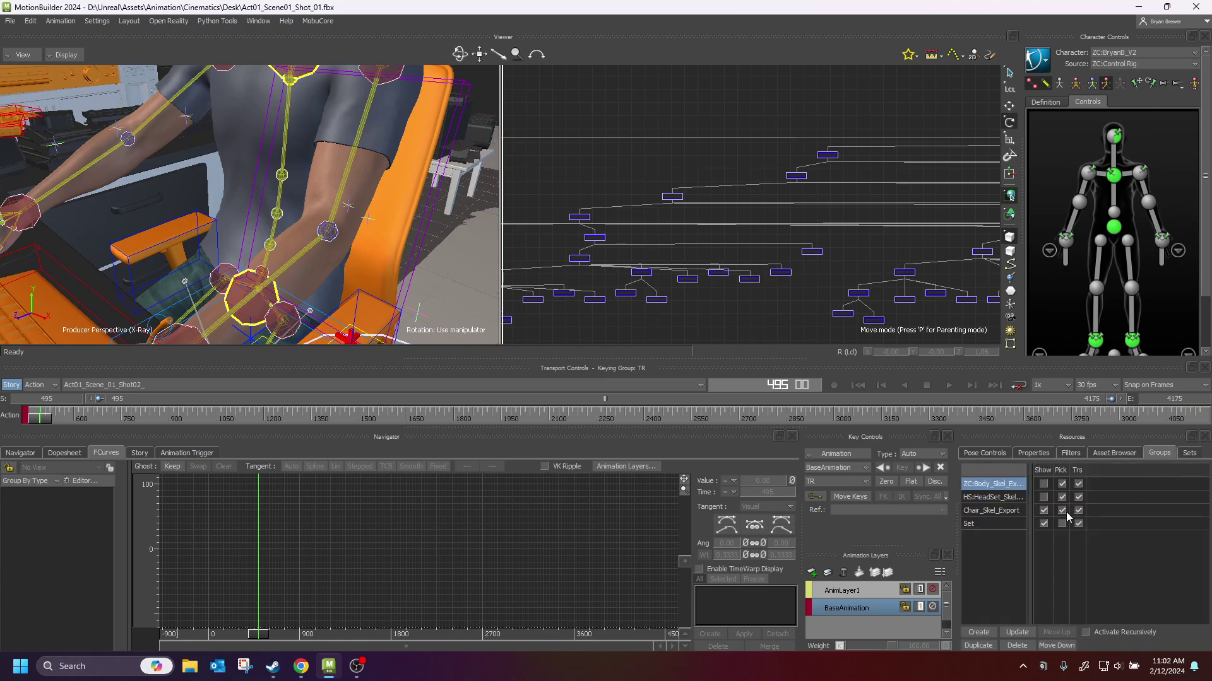
left_click(996, 484)
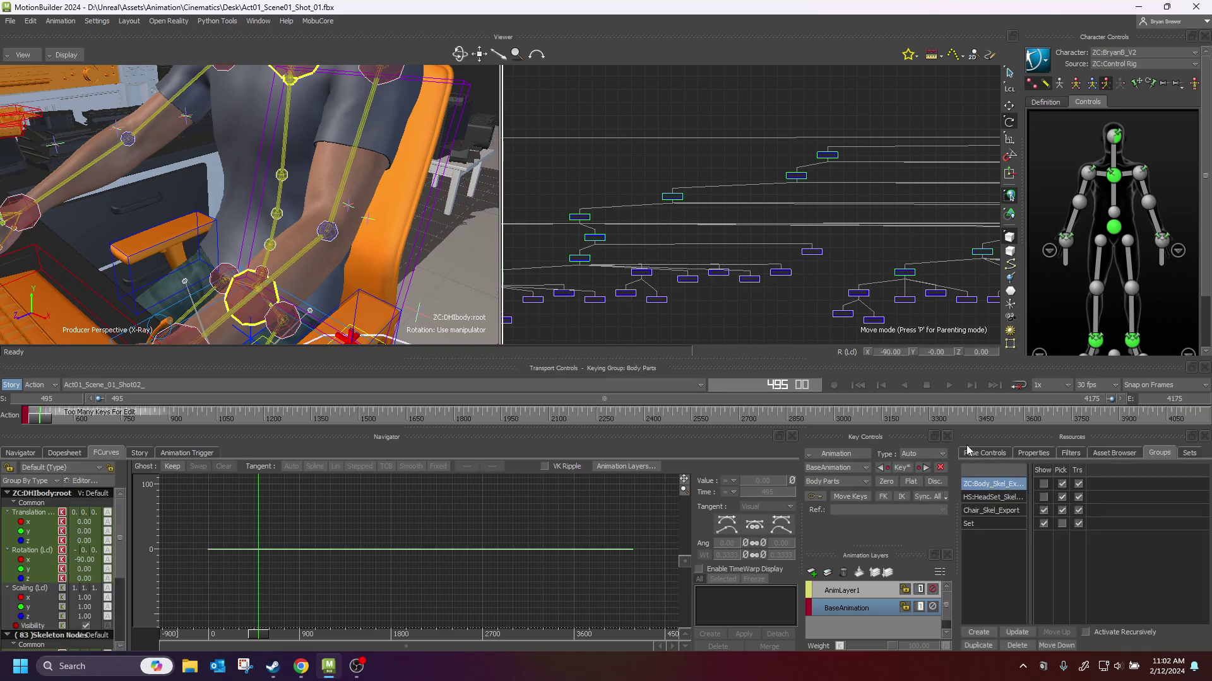
Step: Examine in the schematic which ZC:DHIbody joints the group selects, from the left arm chain up to the root
left_click_drag(822, 233, 639, 207, "ctrl")
left_click_drag(785, 263, 577, 271, "ctrl")
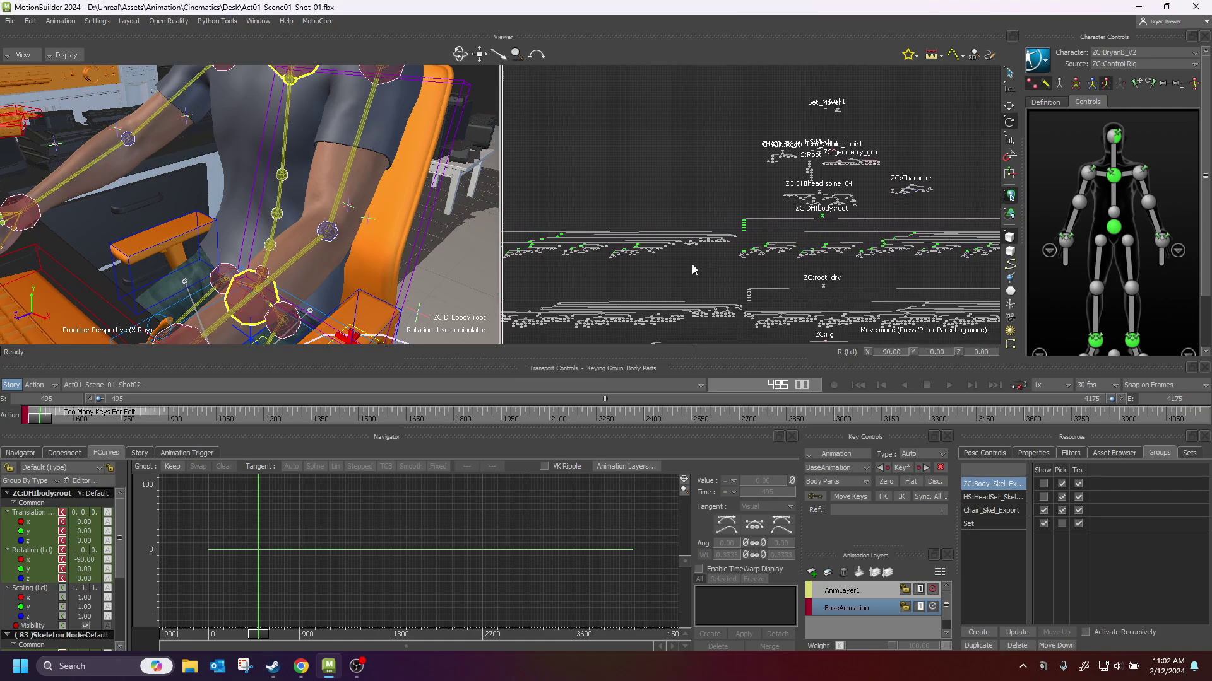
scroll(757, 280, "up", 3)
scroll(770, 252, "up", 2)
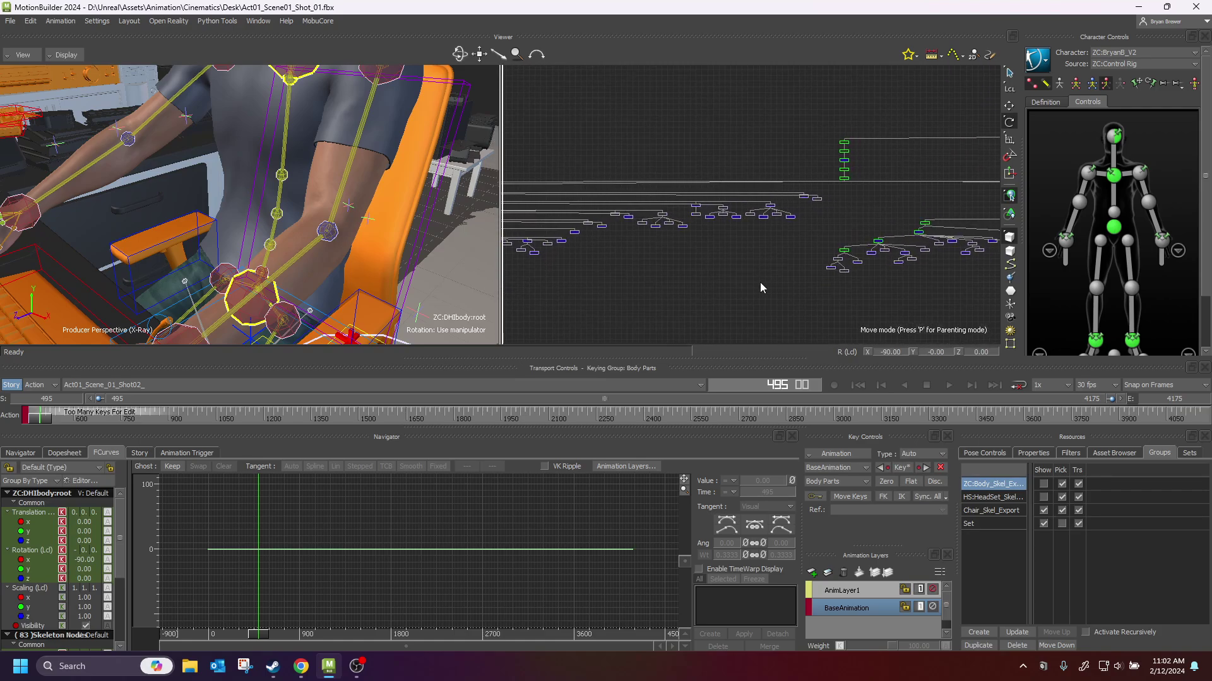
scroll(762, 287, "up", 3)
left_click_drag(763, 280, 1064, 251, "ctrl")
left_click_drag(776, 244, 863, 273, "shift")
scroll(864, 277, "up", 5)
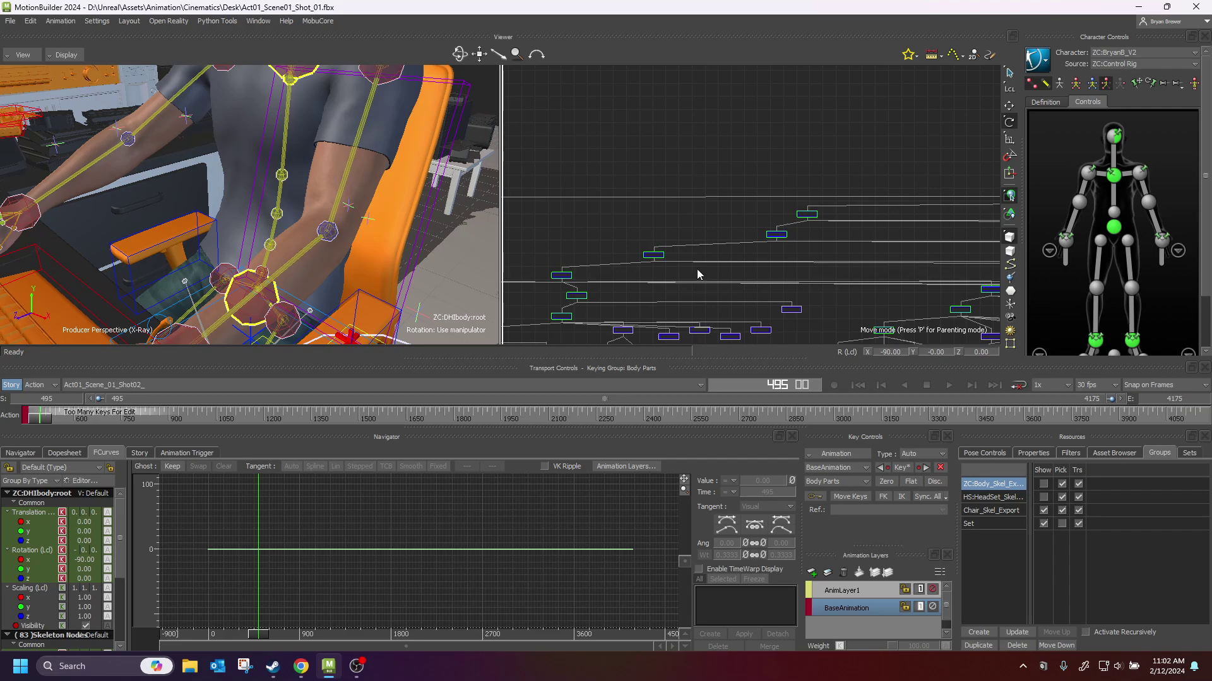
scroll(700, 272, "up", 2)
scroll(735, 254, "down", 2)
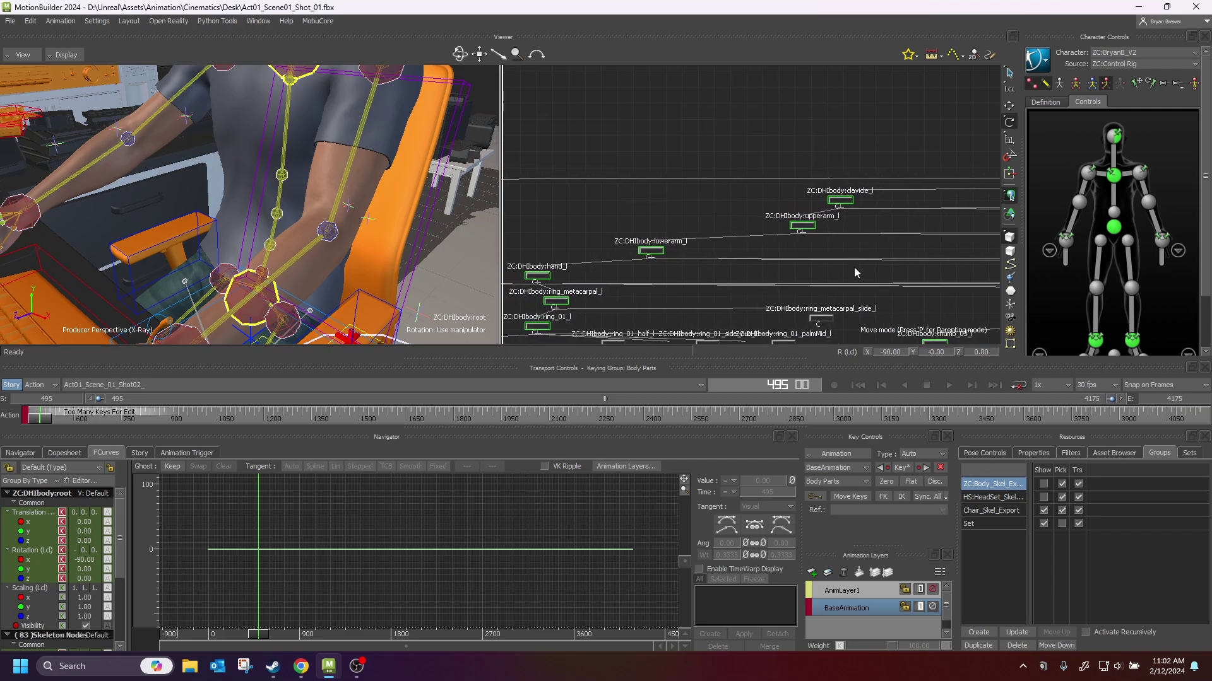
scroll(855, 270, "down", 5)
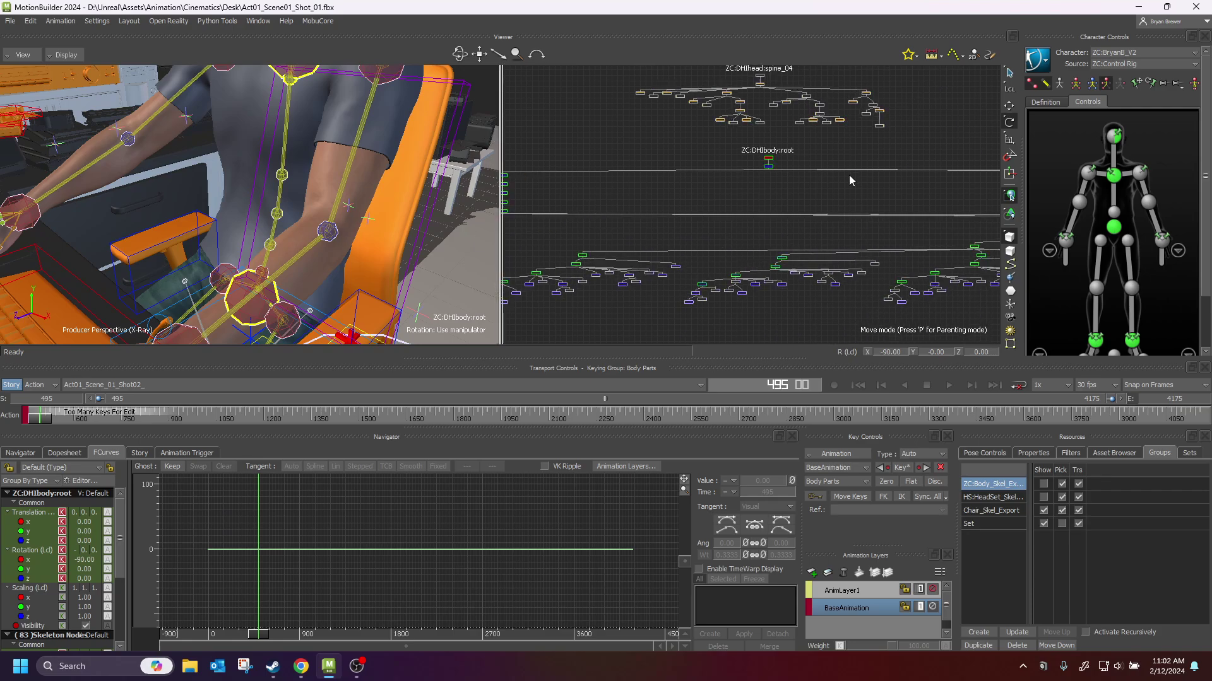
scroll(845, 189, "up", 4)
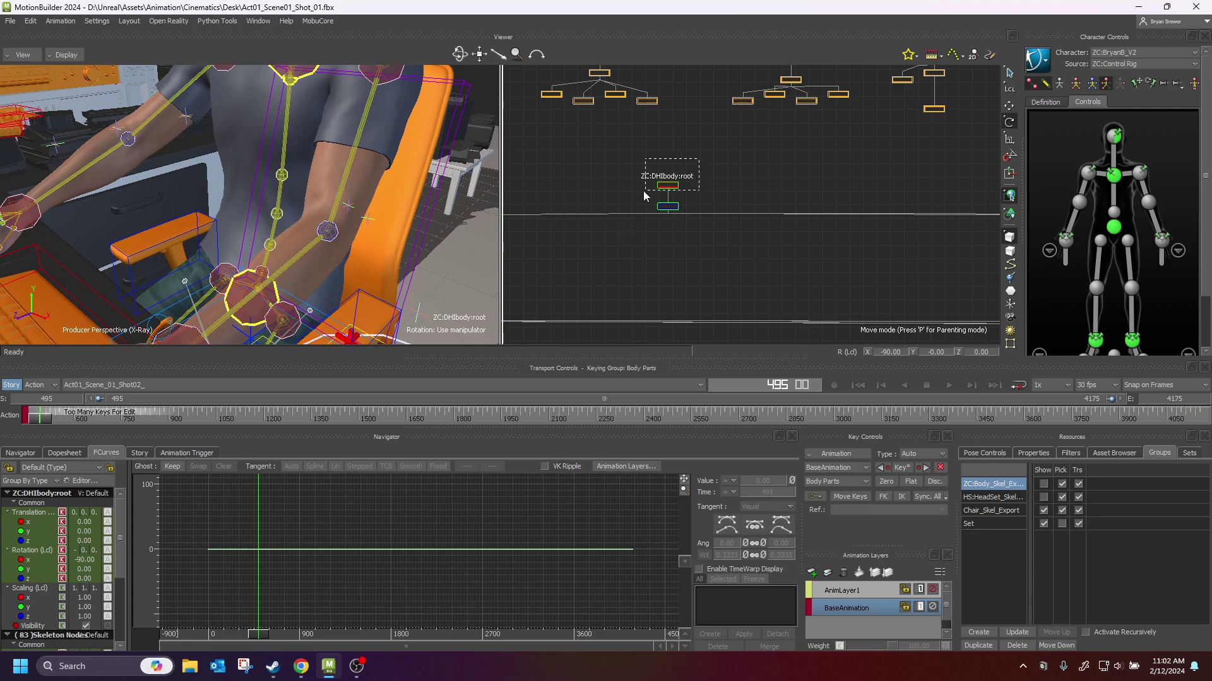
Step: Remove the root and pelvis joints from the body skeleton selection, keeping the spine and remaining joints selected
left_click(662, 203)
scroll(731, 224, "down", 2)
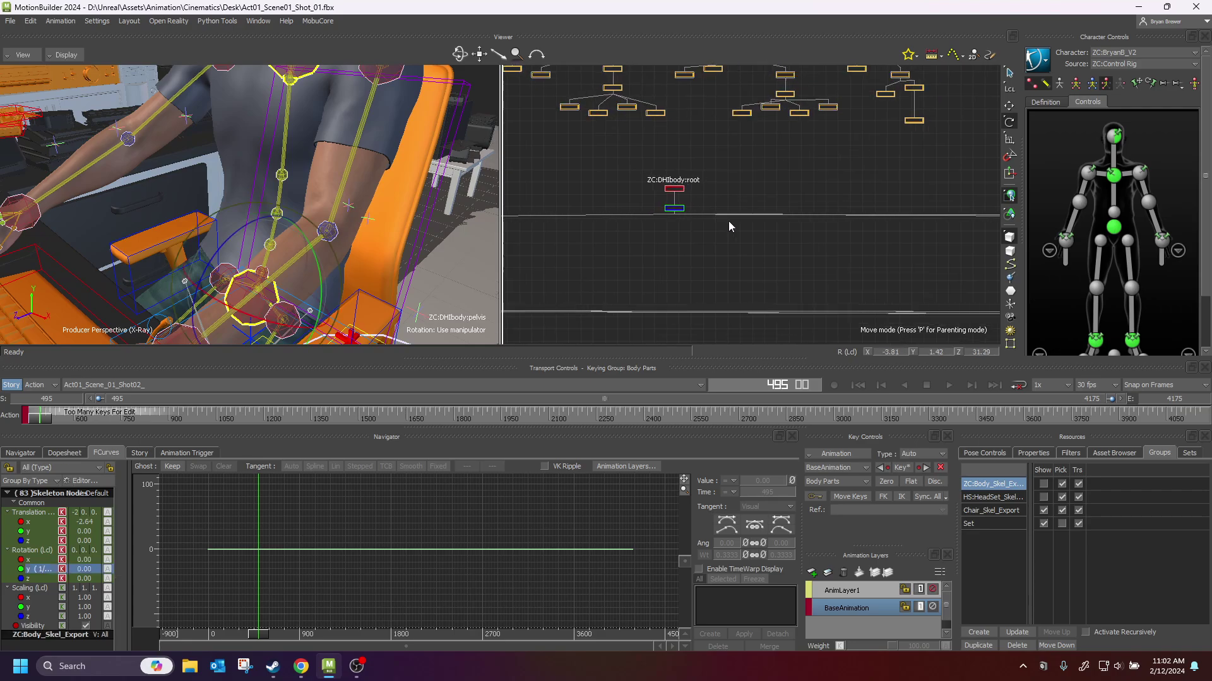
scroll(719, 231, "up", 5)
left_click_drag(745, 184, 629, 219, "ctrl")
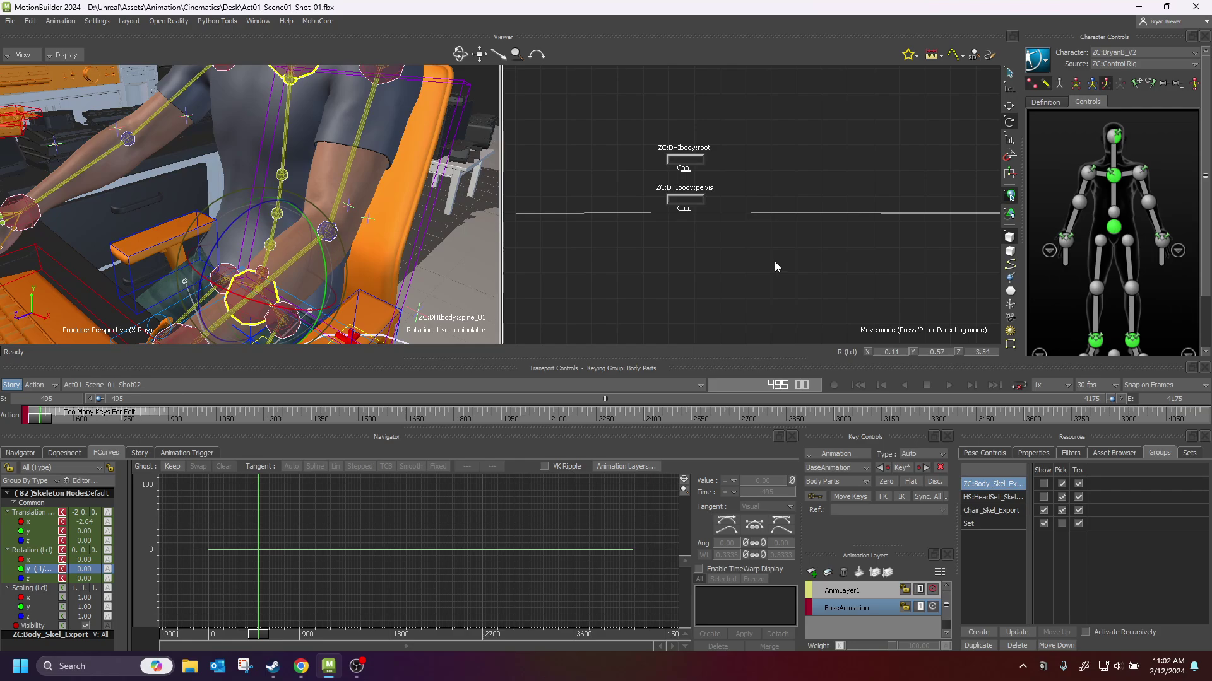
scroll(806, 275, "down", 6)
middle_click_drag(706, 260, 1088, 201, "alt")
scroll(884, 227, "up", 3)
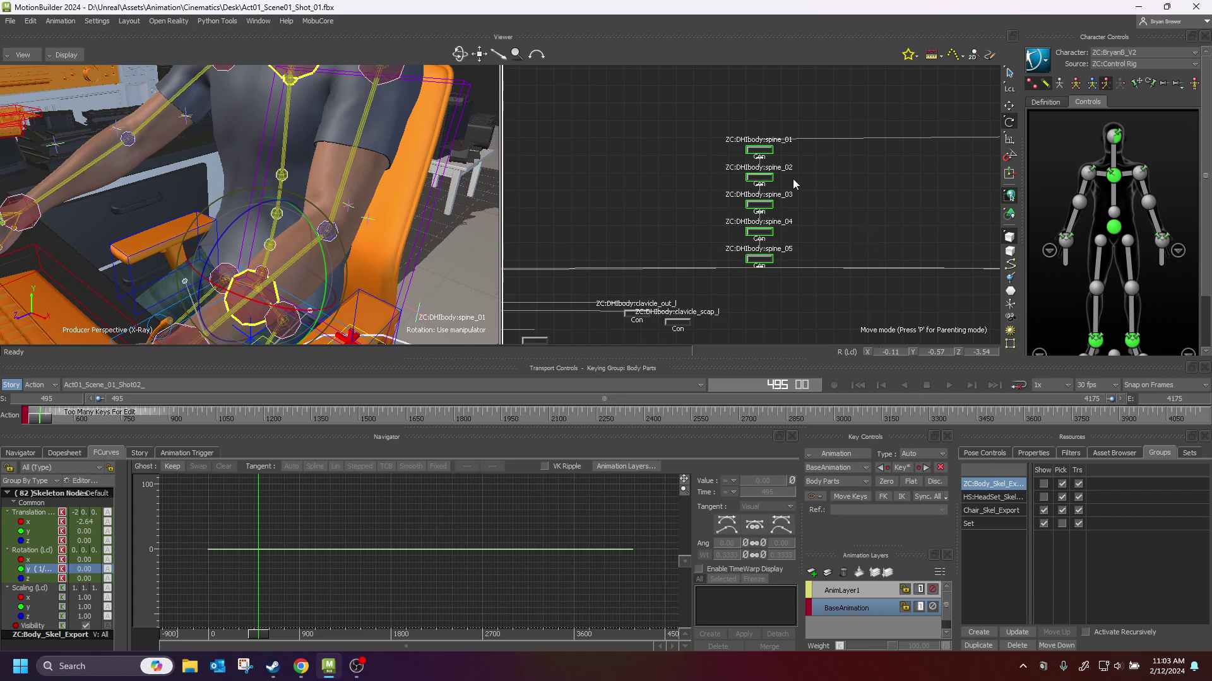
Step: Set the Default Keying Group of the selected skeleton joints to R
left_click(1032, 453)
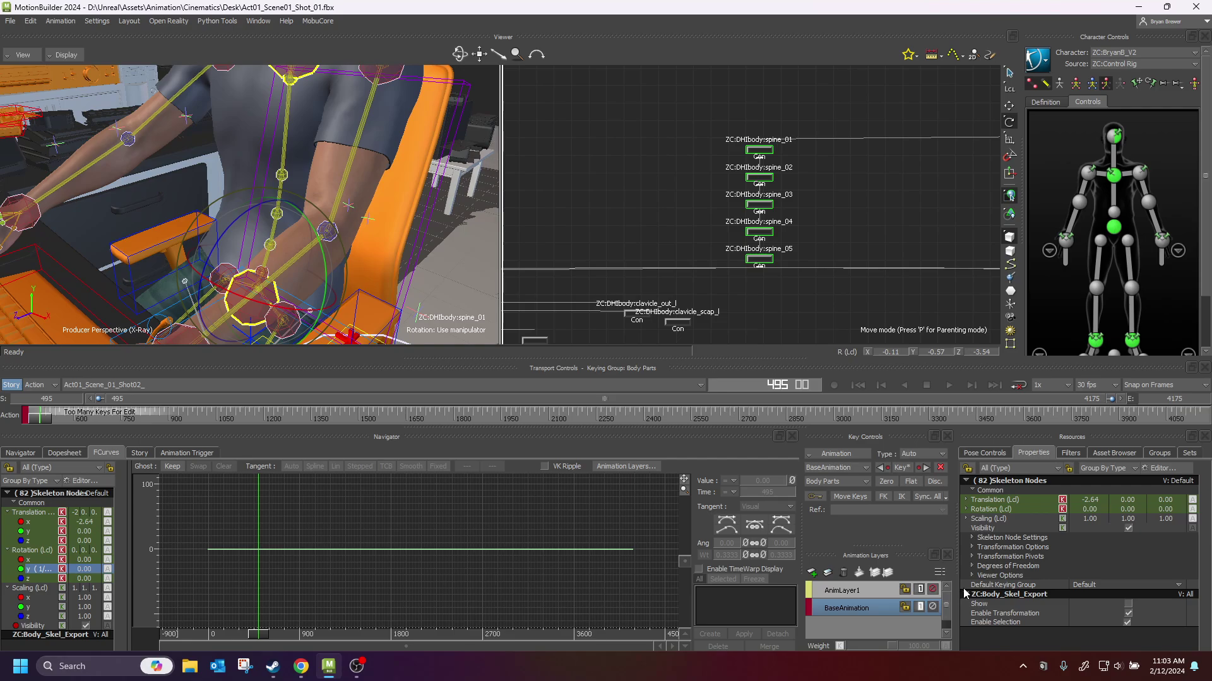
left_click(1108, 583)
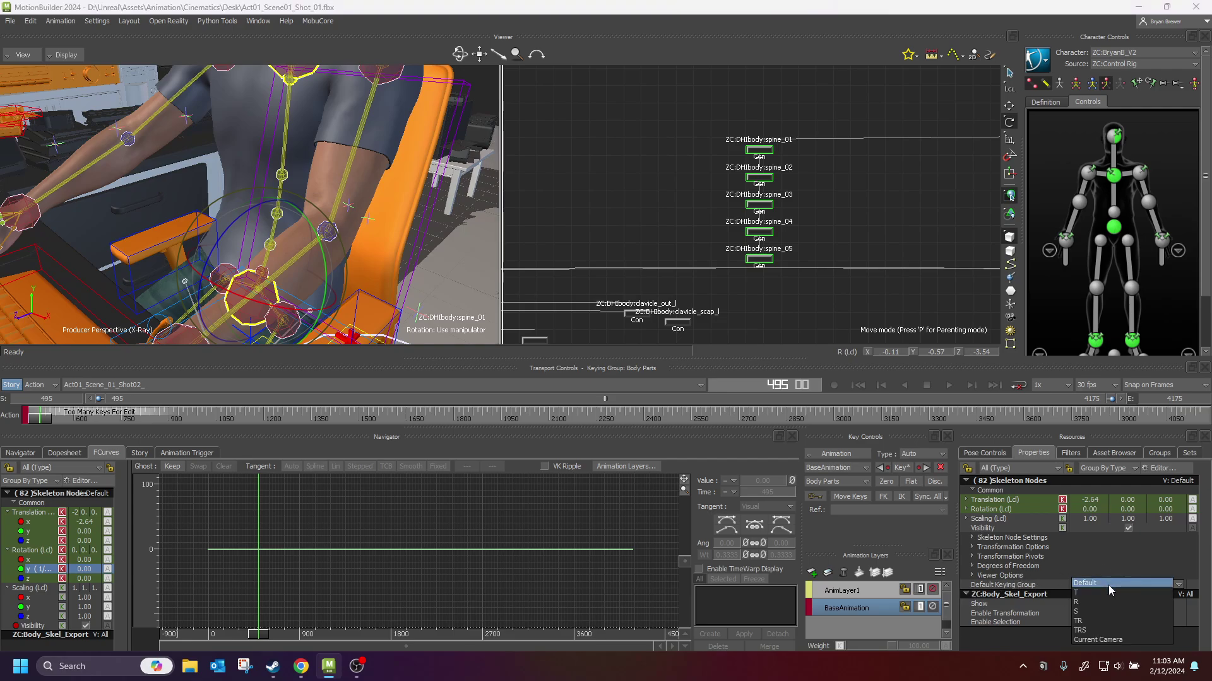
left_click(1080, 602)
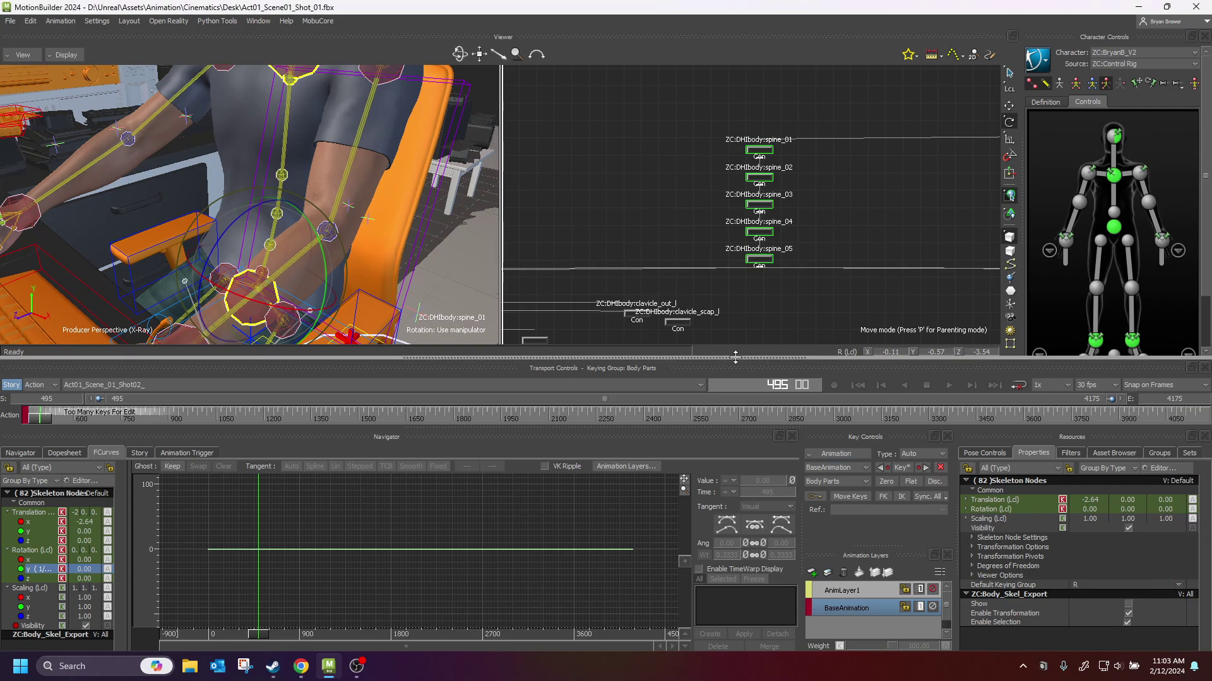
Step: Clear the selection, select the whole ZC:DHIbody:root hierarchy and display its translation and rotation curves
left_click_drag(637, 165, 547, 192)
left_click_drag(814, 198, 561, 198, "ctrl")
left_click_drag(852, 233, 732, 238, "shift")
scroll(785, 221, "up", 4)
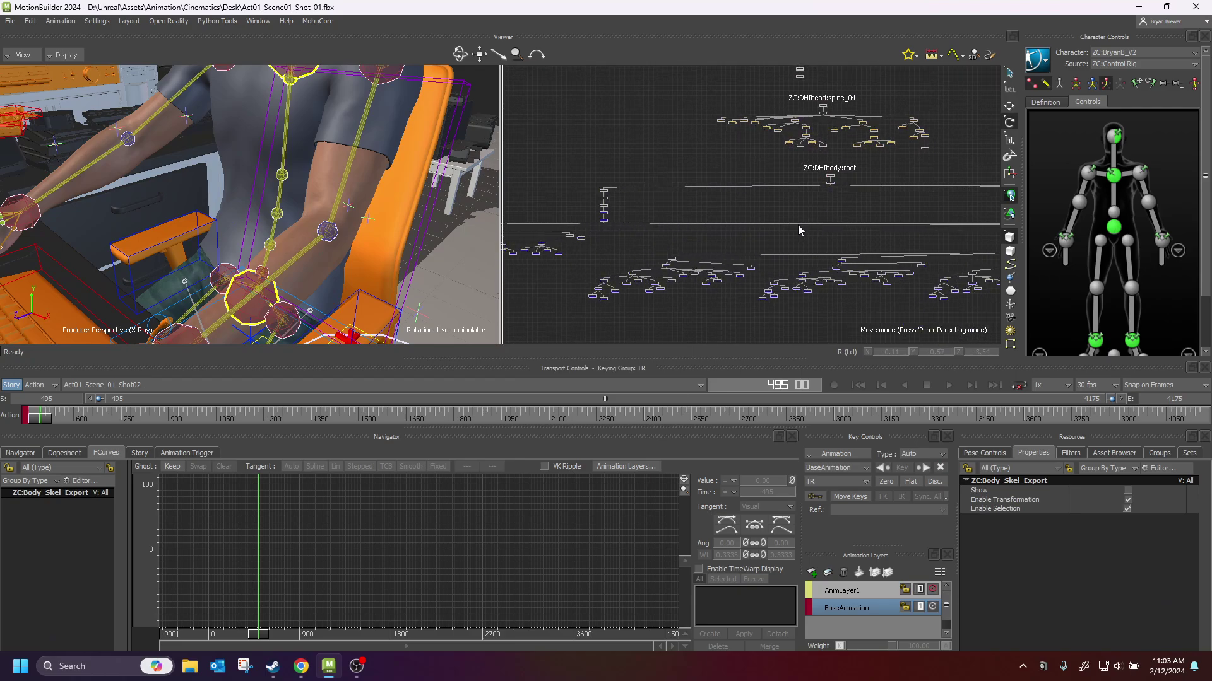
scroll(839, 200, "up", 2)
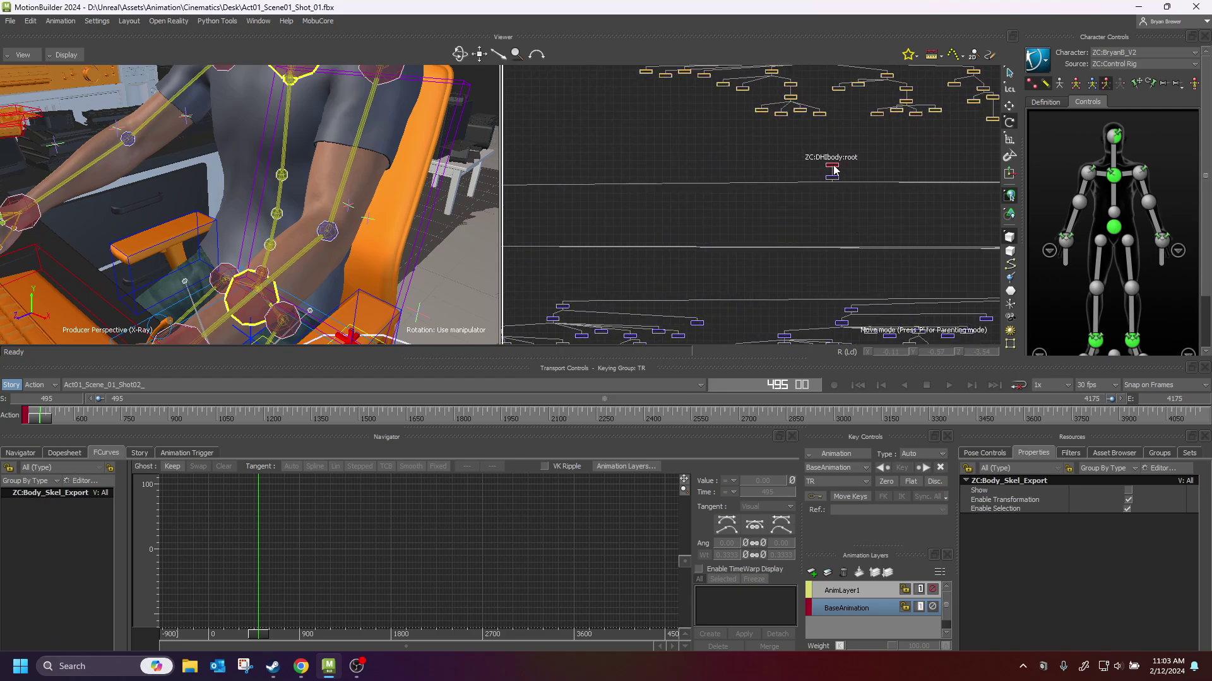
double_click(832, 168)
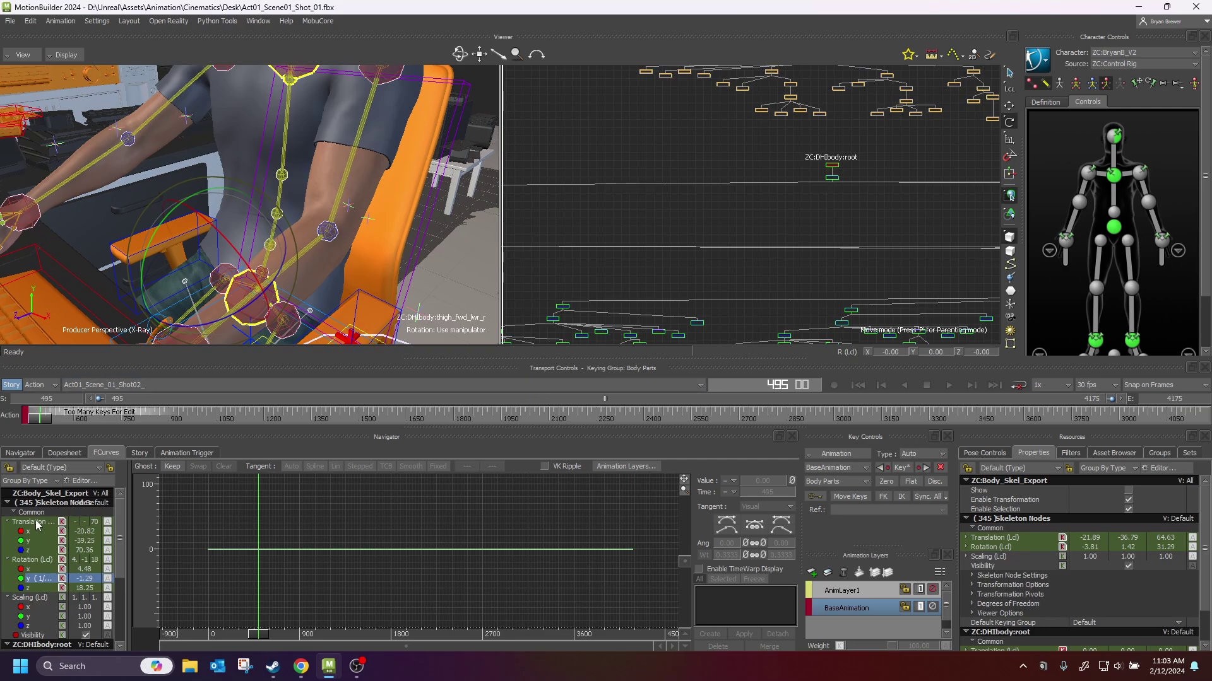
left_click(27, 560, "ctrl")
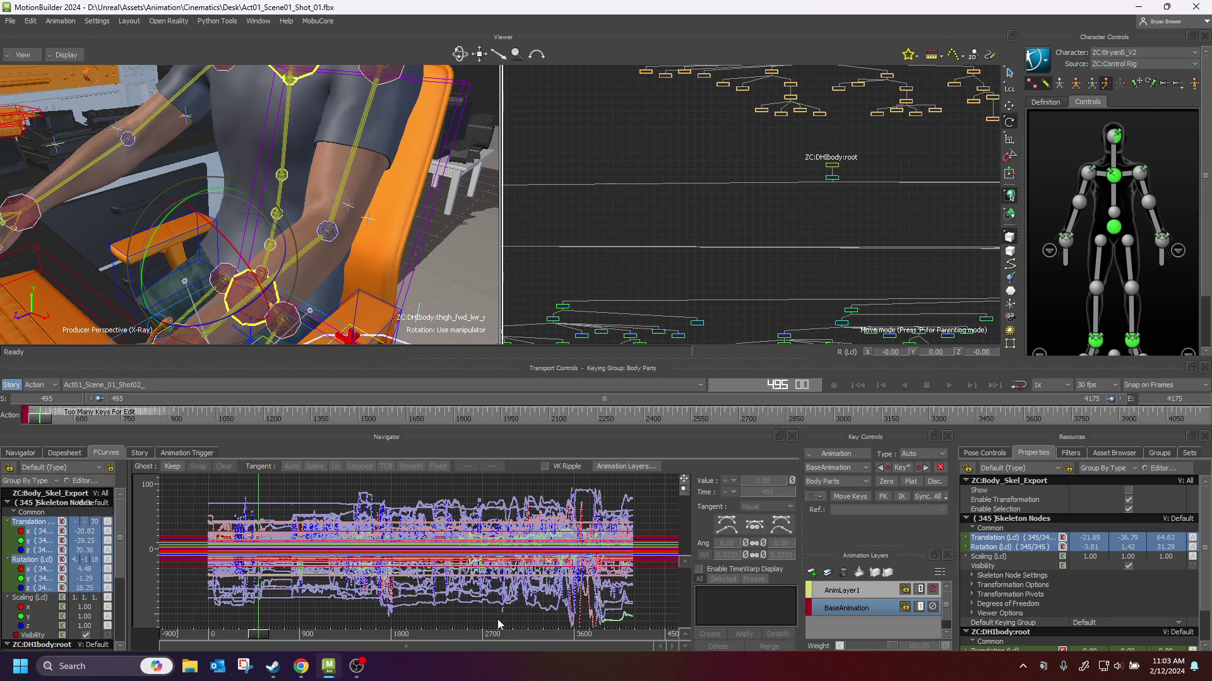
Step: Frame the translation and rotation curves and delete all keys of the body skeleton joints
key("a")
left_click_drag(628, 528, 626, 512, "shift")
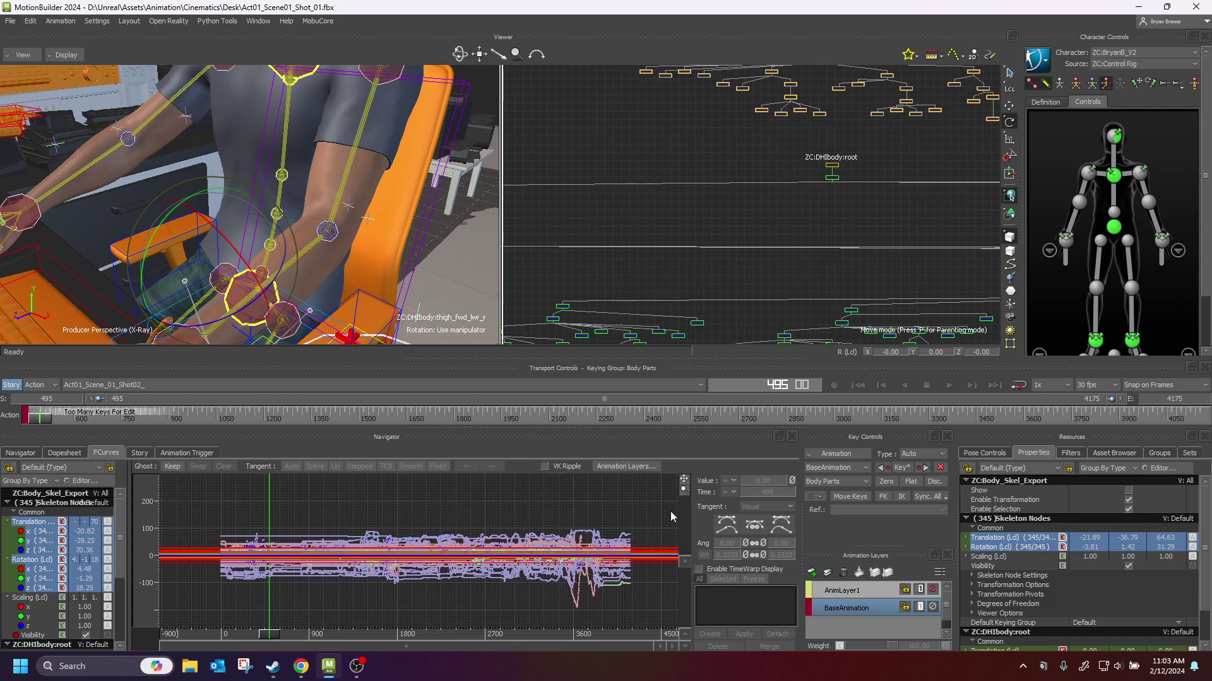
left_click_drag(654, 499, 209, 615)
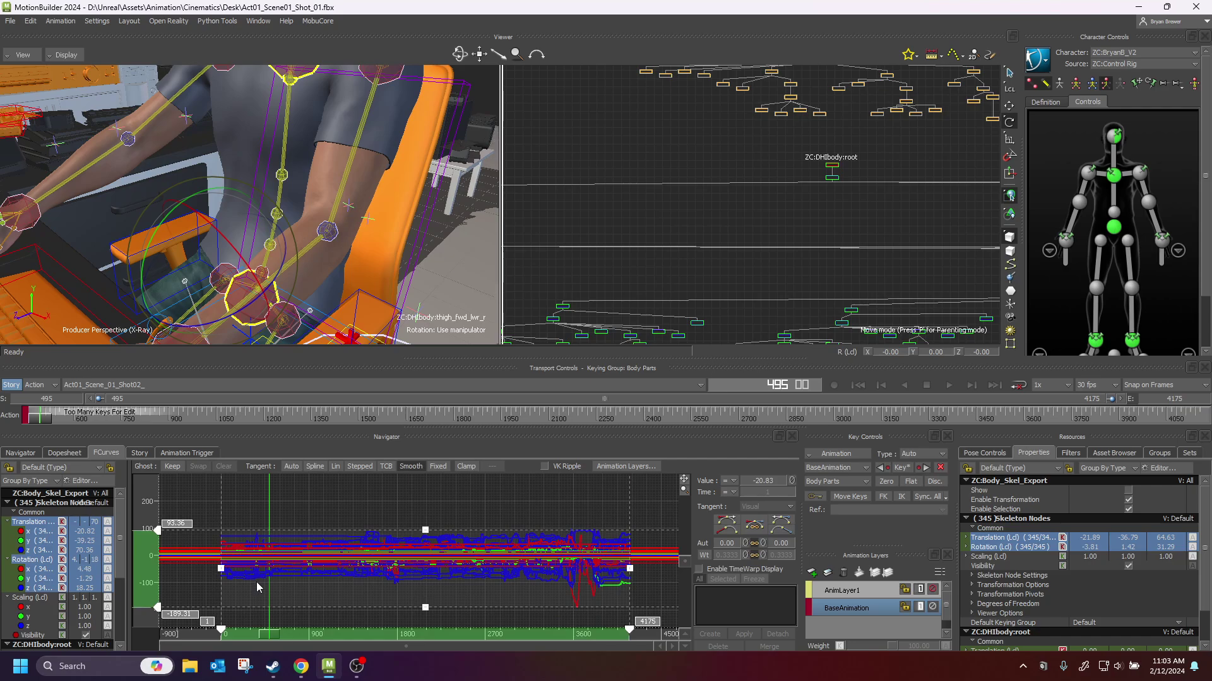
key("Delete")
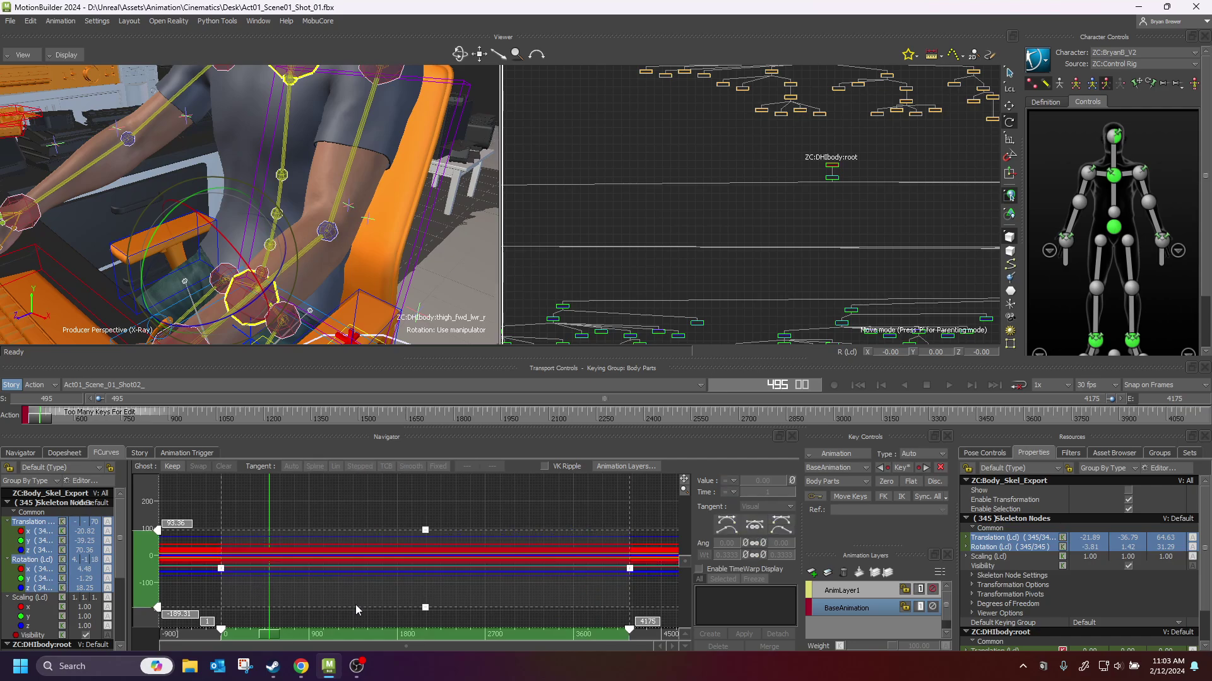
Step: Select the left lower arm joint in the schematic and examine its translation curves and Default Keying Group
left_click_drag(680, 229, 679, 230)
middle_click_drag(791, 215, 1026, 227)
middle_click_drag(646, 279, 1035, 259)
scroll(681, 288, "down", 5)
middle_click_drag(626, 231, 870, 178)
left_click_drag(873, 178, 698, 273, "shift")
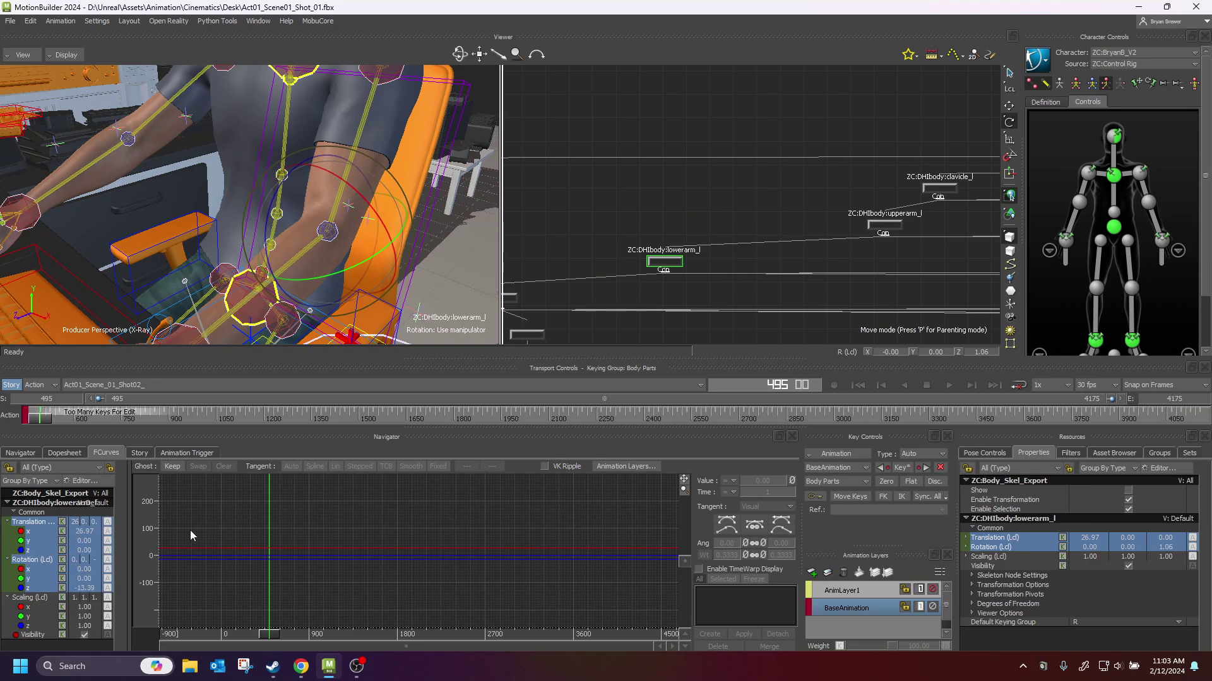
left_click(37, 522)
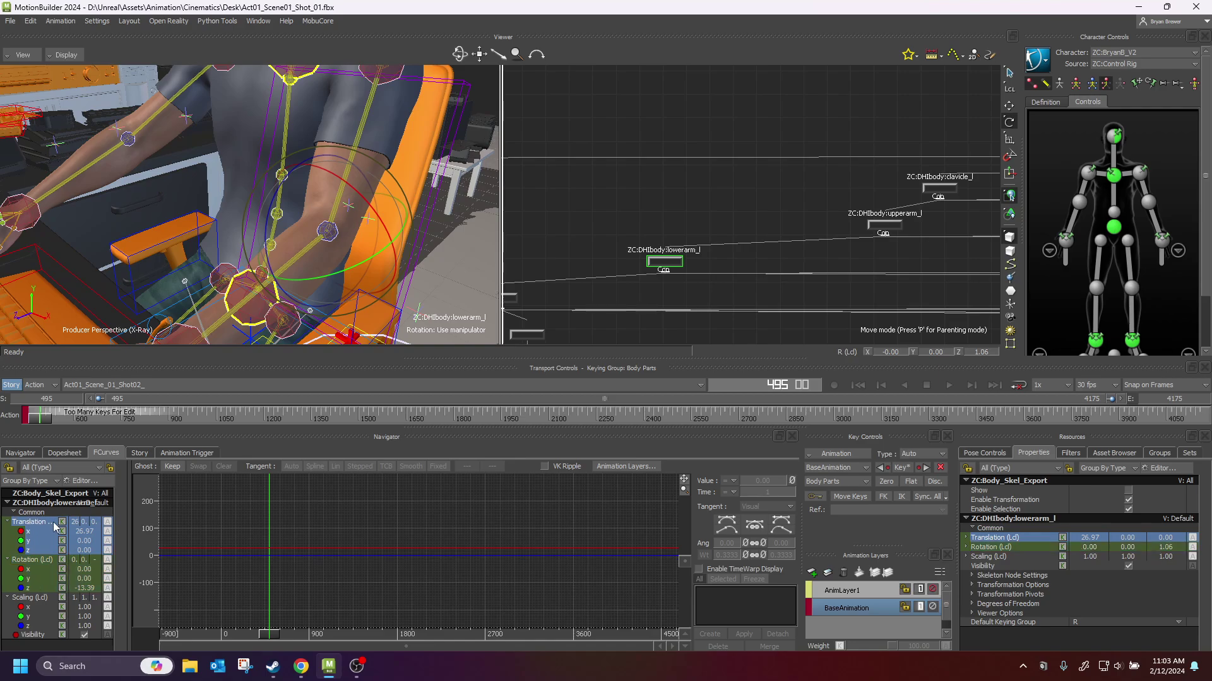
left_click(55, 419)
left_click_drag(54, 419, 42, 422)
scroll(922, 229, "down", 5)
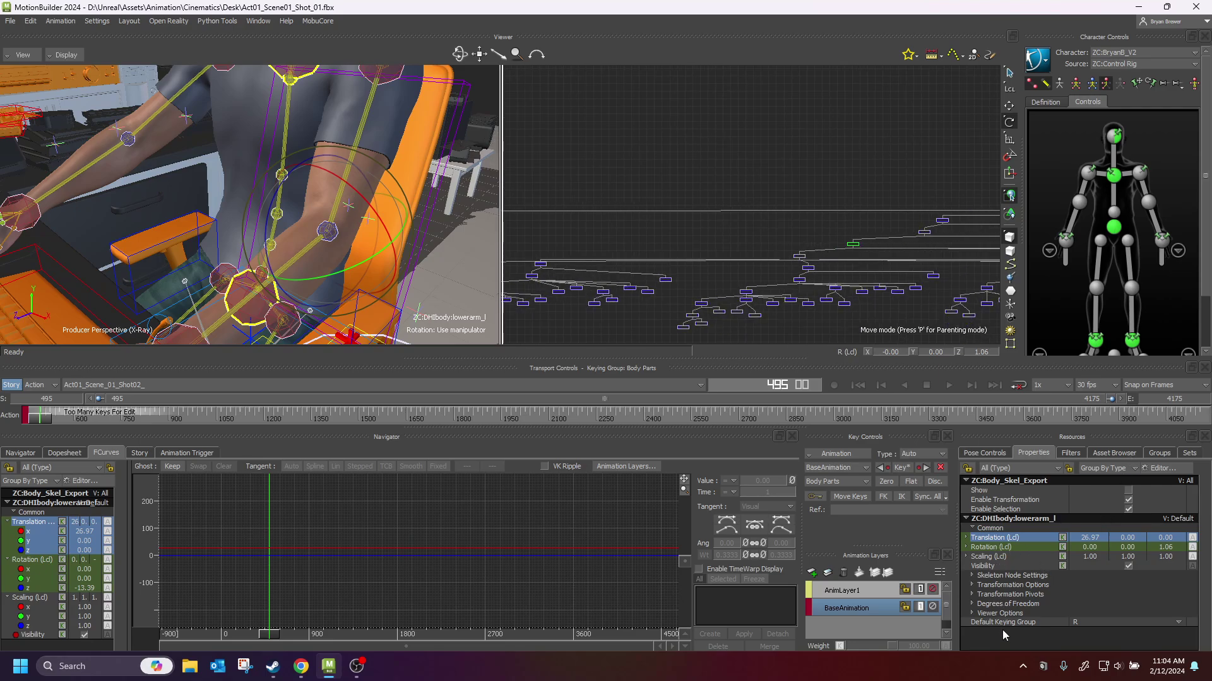
Step: Select the members of the ZC body skeleton export group and deselect the root and pelvis joints
left_click(1159, 453)
left_click(990, 486)
left_click(990, 486)
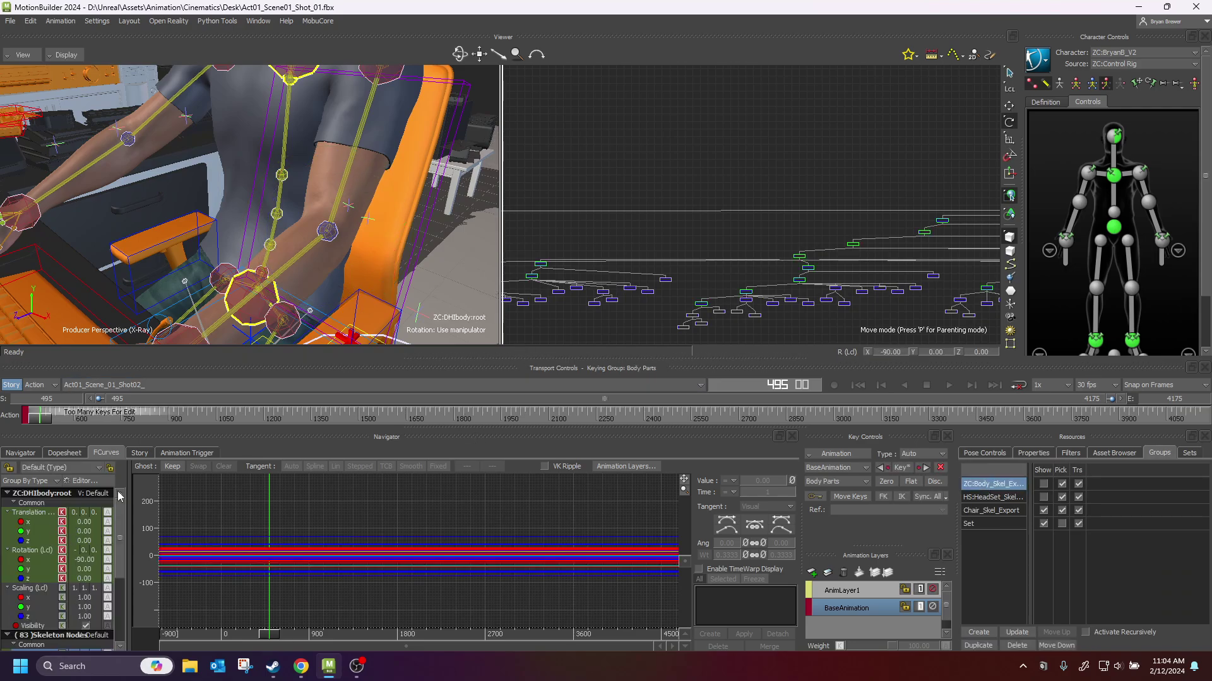
mouse_move(979, 219)
left_mouse_down("ctrl")
mouse_move(820, 249)
mouse_move(329, 250)
mouse_move(808, 198)
mouse_move(681, 229)
mouse_move(605, 222)
left_mouse_up("ctrl")
left_click_drag(835, 275, 572, 320, "shift")
mouse_move(799, 276)
left_mouse_down("shift")
mouse_move(584, 301)
mouse_move(909, 278)
left_mouse_up("shift")
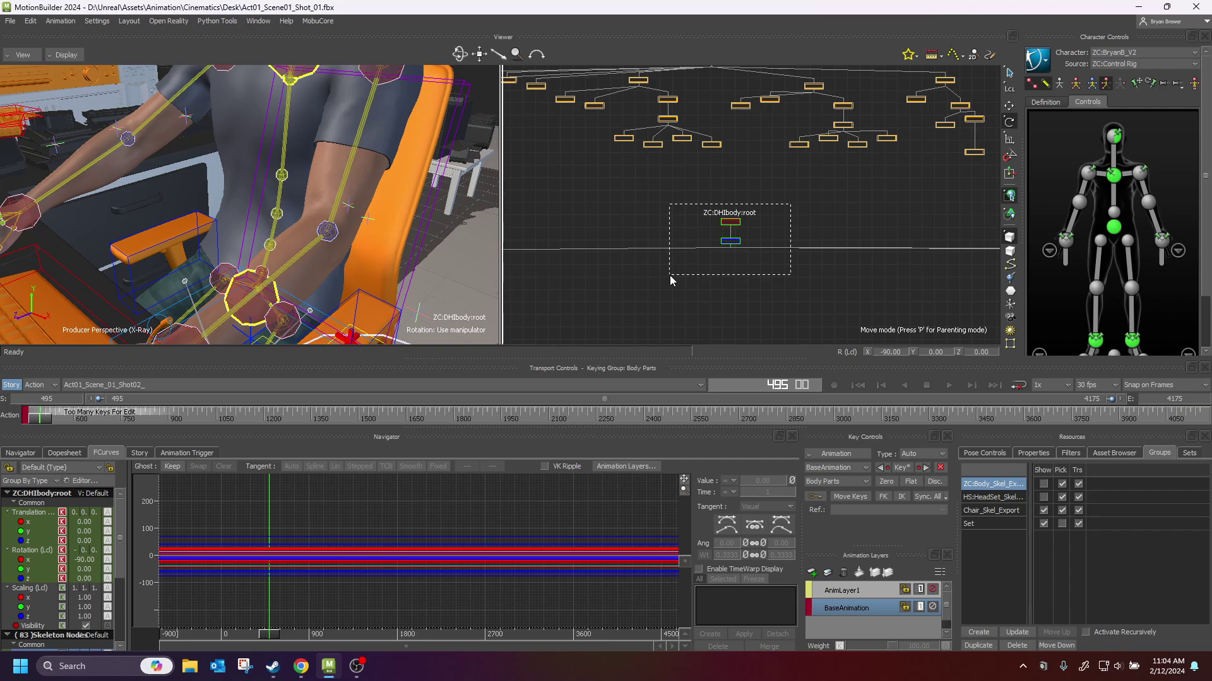
left_click_drag(669, 275, 670, 274, "ctrl")
Step: Turn off animation on the translation property of the selected body skeleton joints
right_click_drag(797, 290, 657, 278, "alt")
middle_click_drag(657, 279, 750, 198, "alt")
scroll(767, 245, "up", 5)
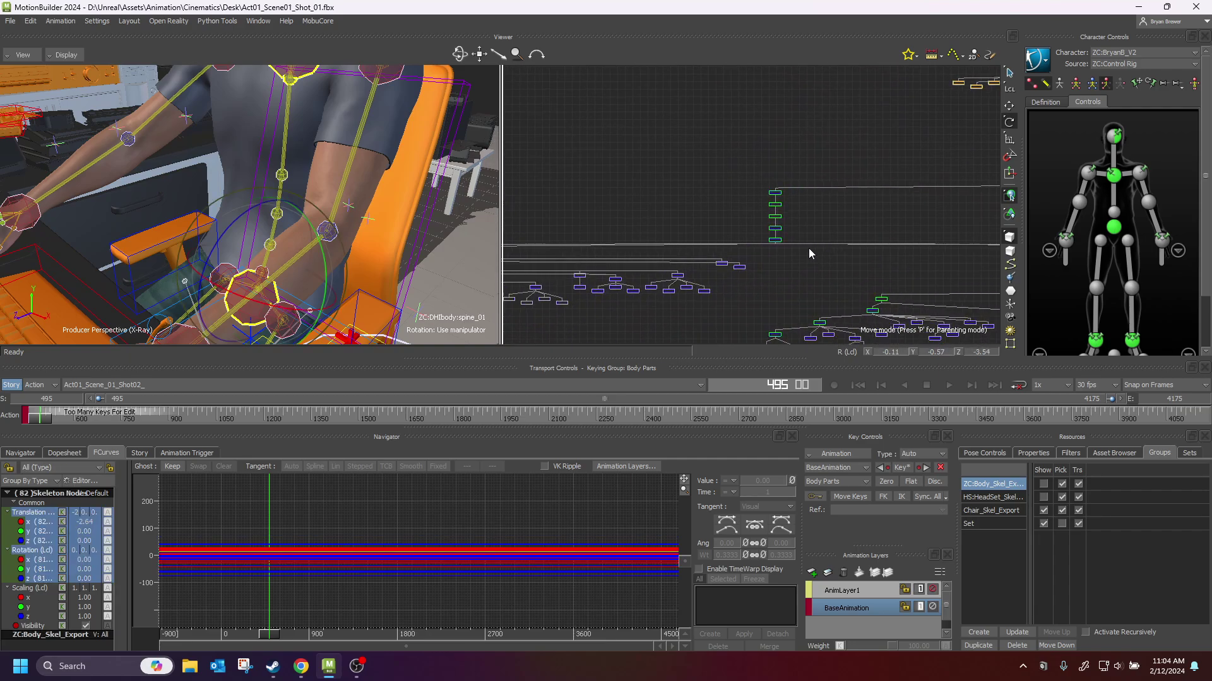
scroll(810, 256, "up", 2)
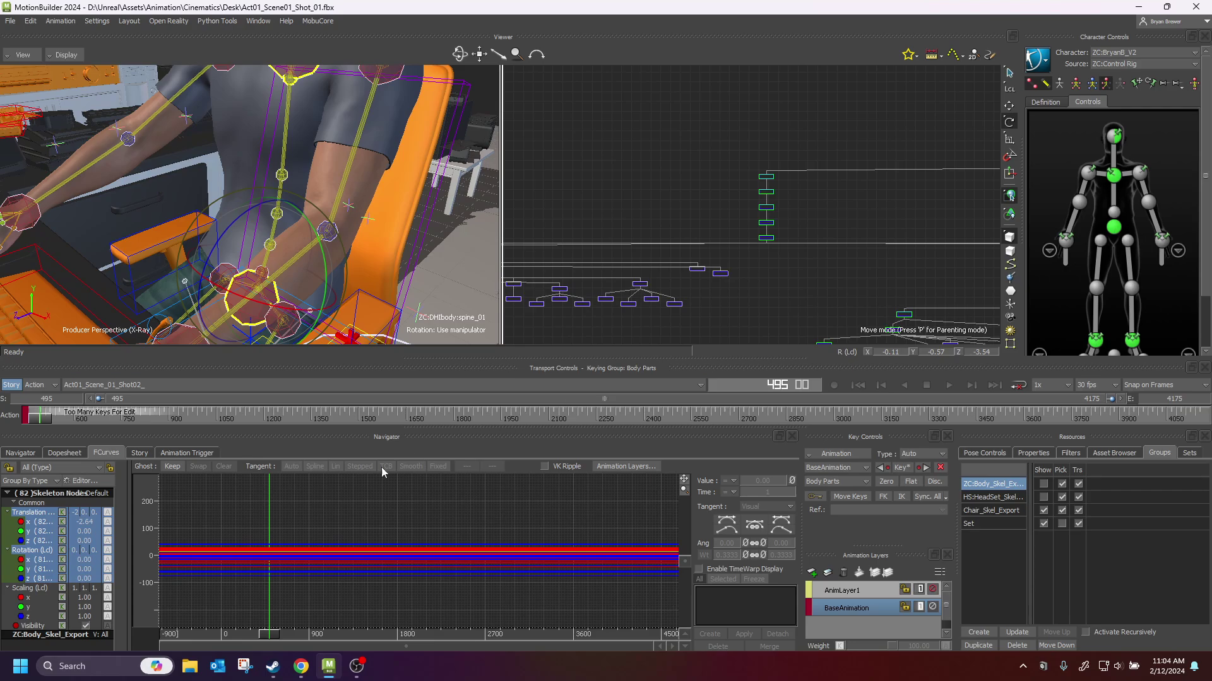
left_click(32, 515)
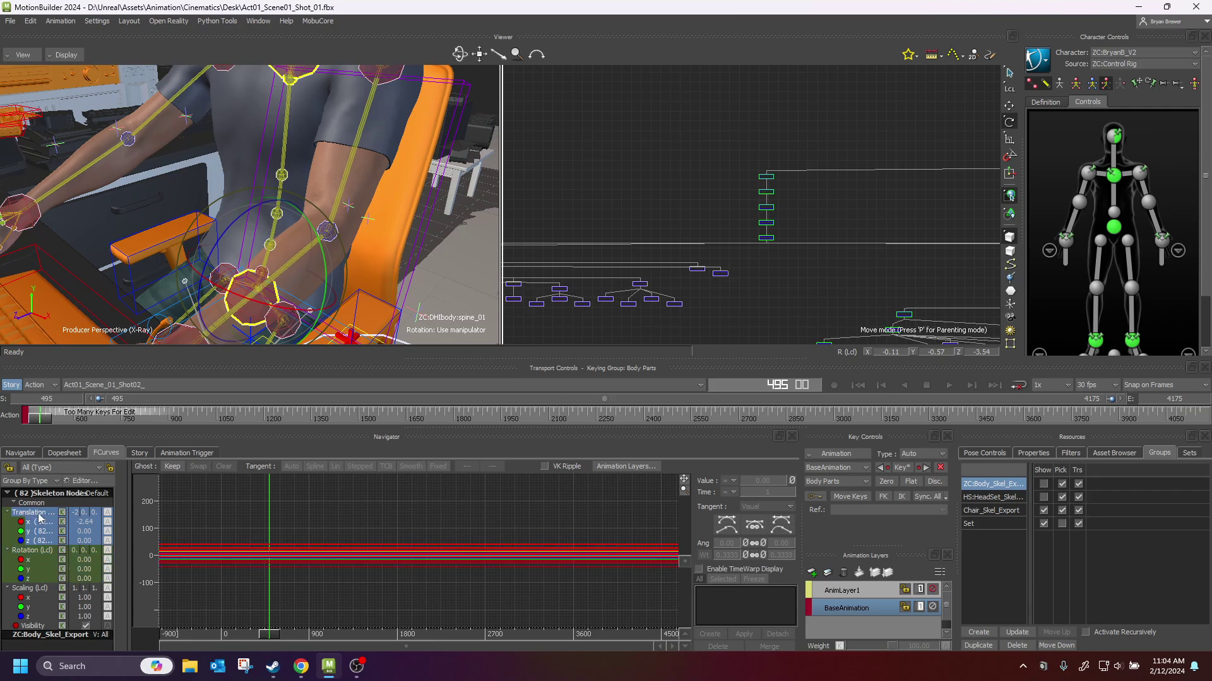
right_click(40, 516)
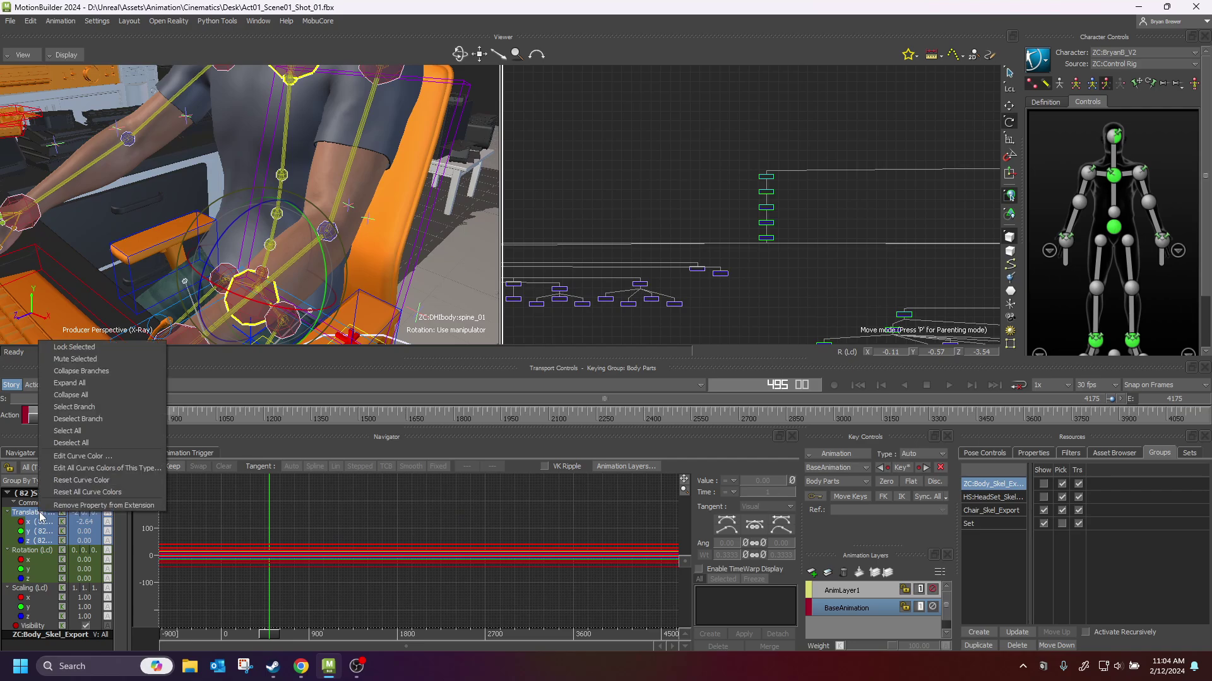
left_click(105, 508)
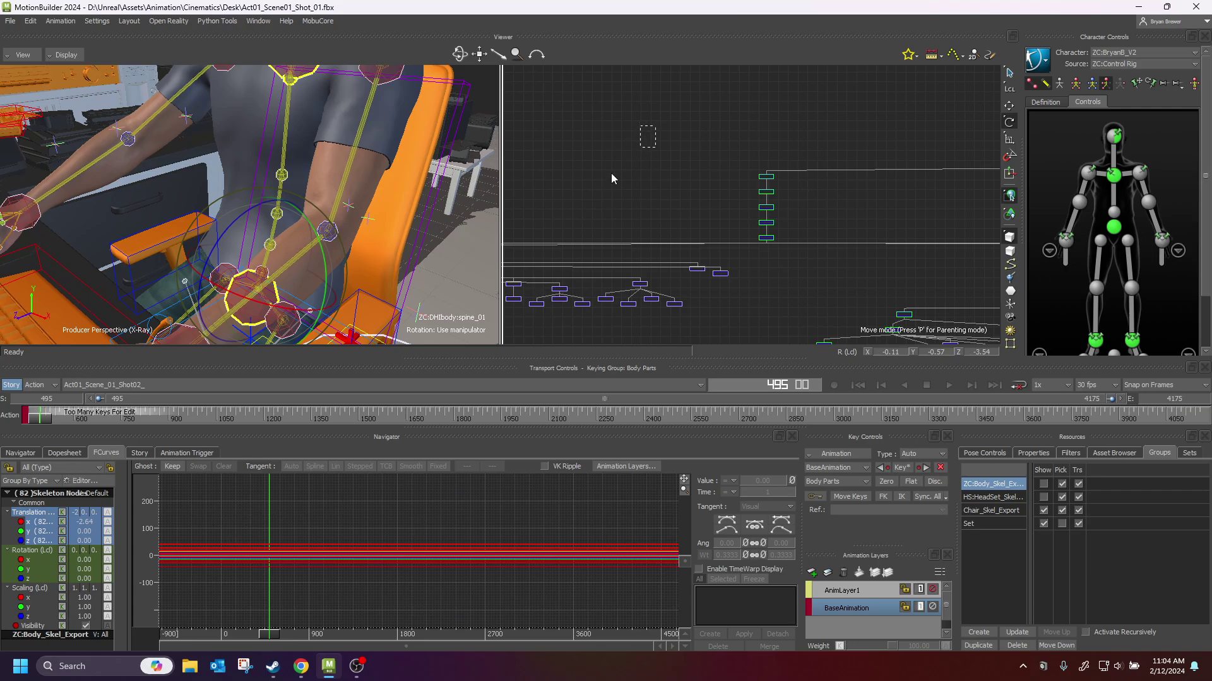
Step: Clear the joint selection, bake the character's animation to the skeleton and set its source back to ZC:Control Rig
left_click(582, 191)
left_click(1040, 60)
mouse_move(1067, 129)
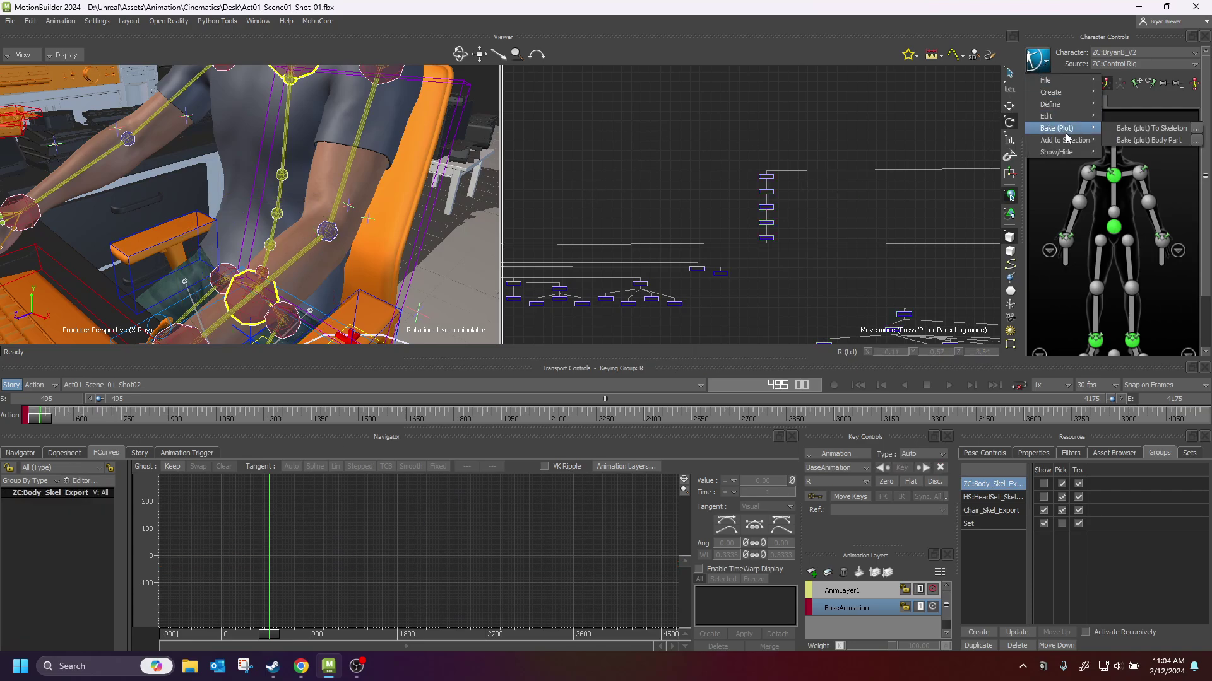
left_click(1141, 128)
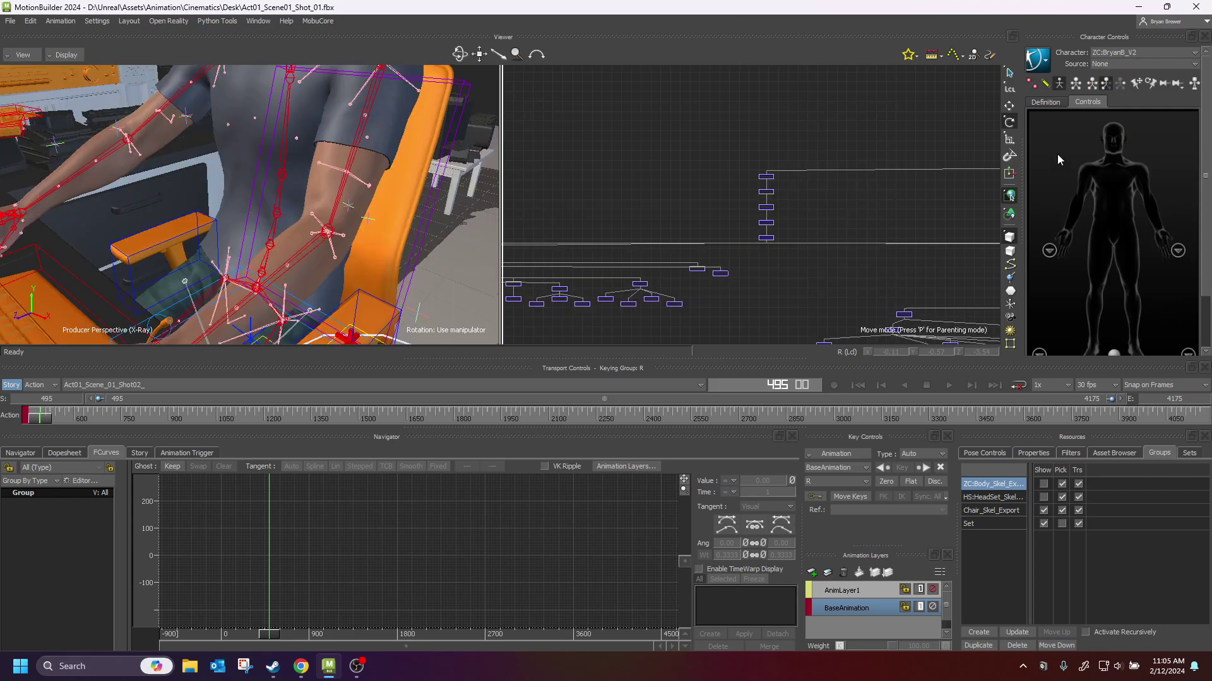
left_click(1111, 65)
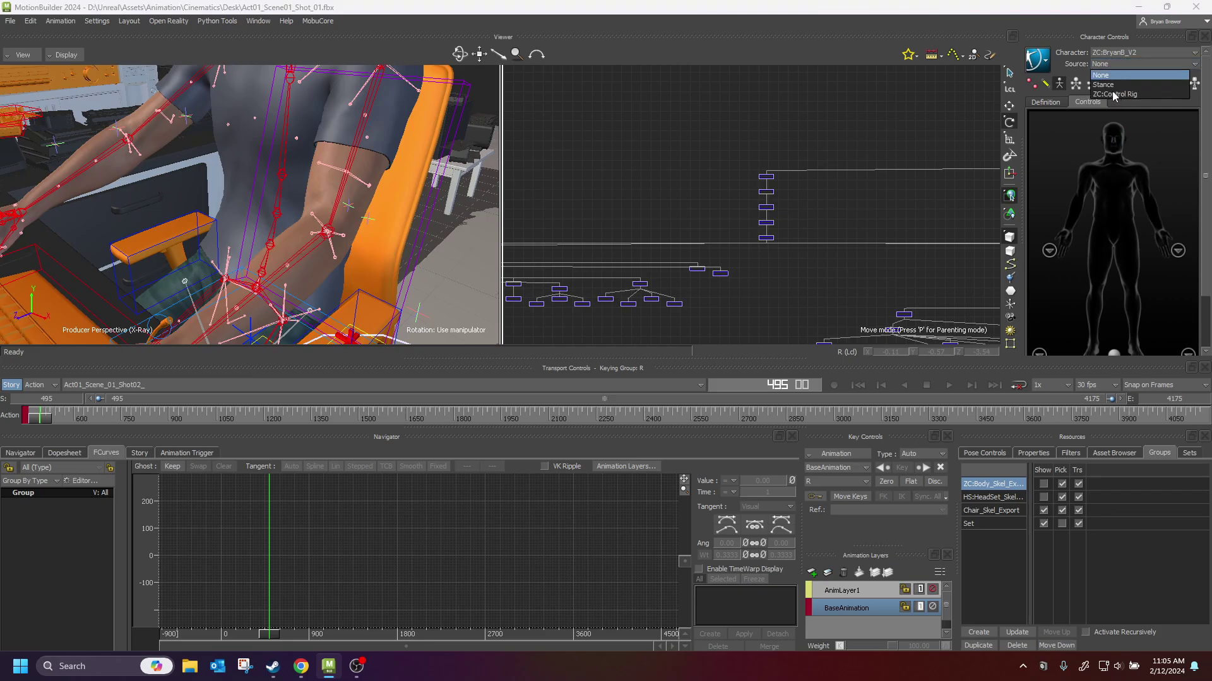
left_click(1114, 94)
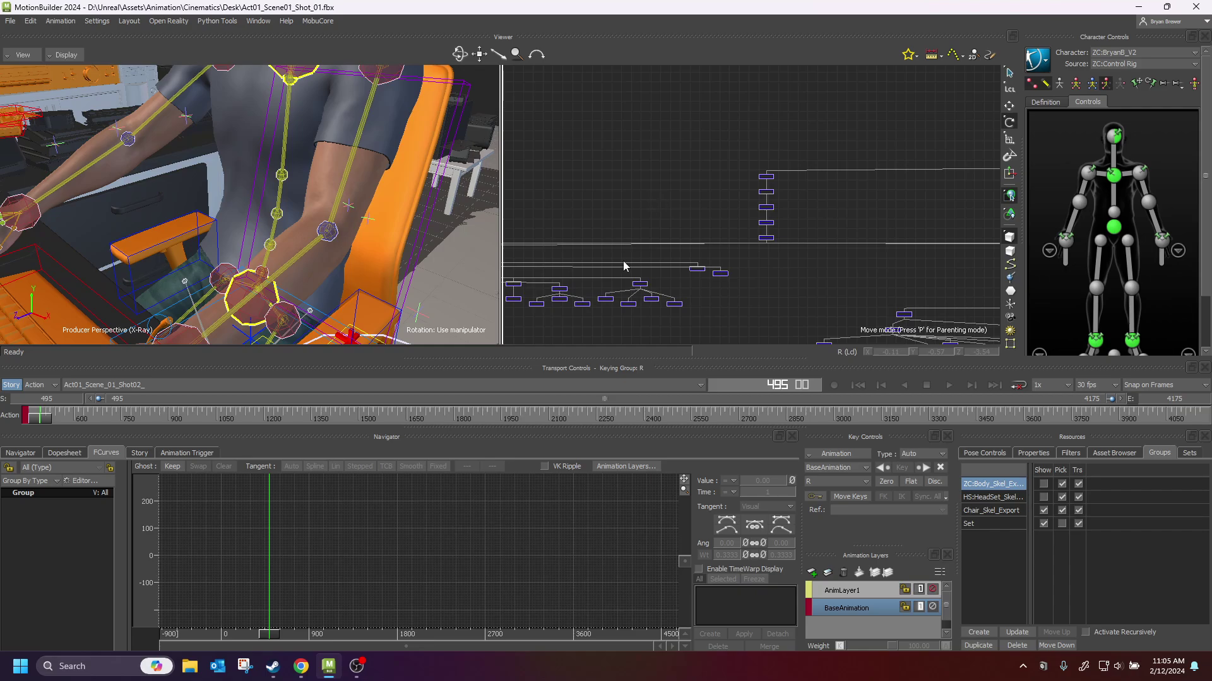
Step: Select the left clavicle joint in the schematic and examine its translation and rotation curves
middle_click_drag(623, 260, 1031, 255, "alt")
right_click_drag(1031, 255, 757, 257, "alt")
middle_click_drag(757, 257, 1029, 224, "alt")
right_click_drag(536, 272, 783, 263, "alt")
middle_click_drag(834, 264, 581, 232, "alt")
left_click(762, 209)
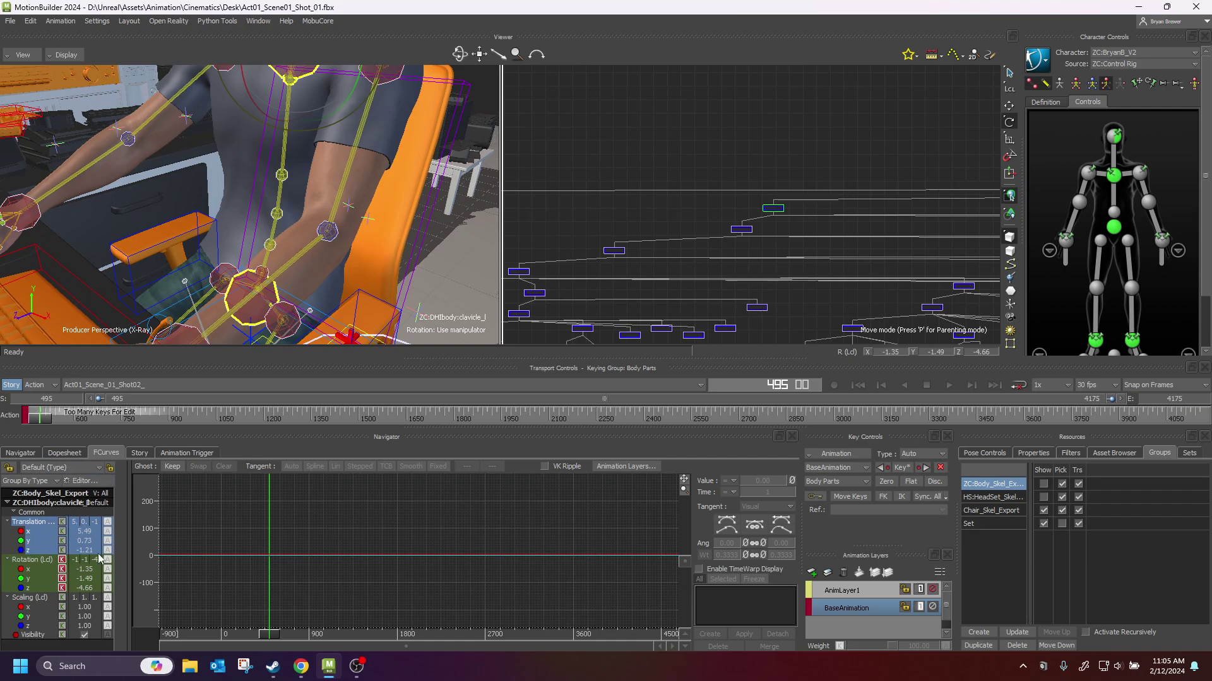
right_click_drag(273, 547, 503, 601, "alt")
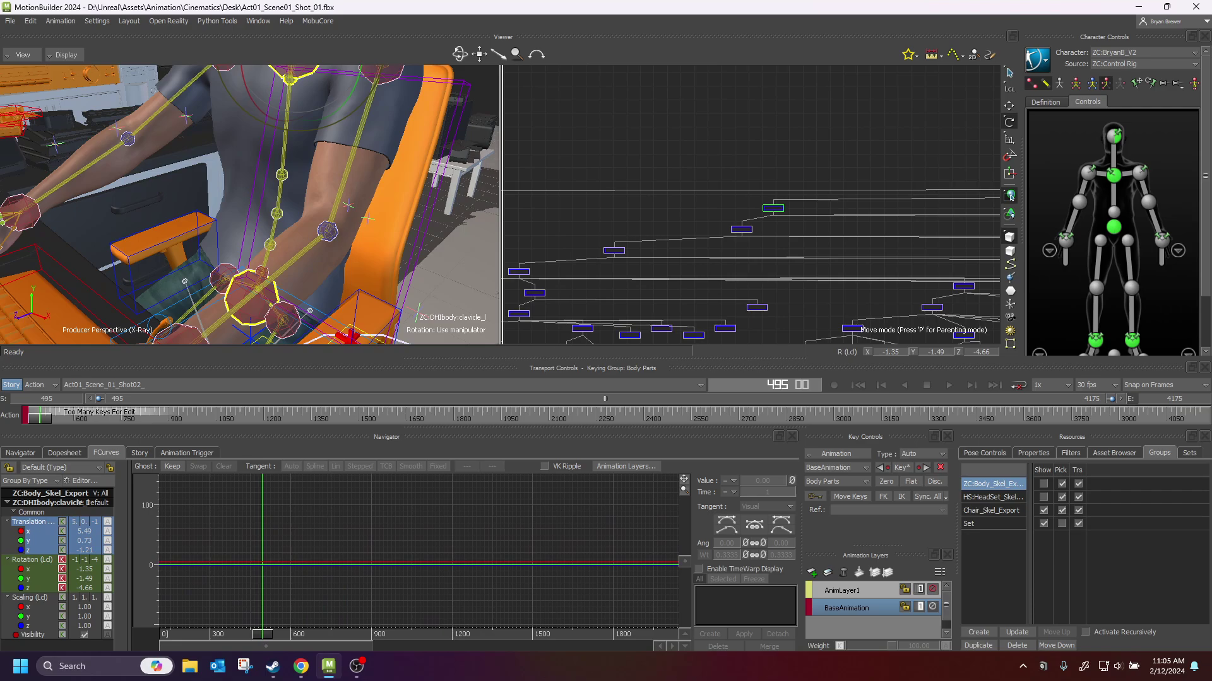
left_click(37, 561)
Step: Select the left lower arm joint, inspect its rotation curves and lock its X and Y rotation
middle_click_drag(641, 287, 708, 259, "alt")
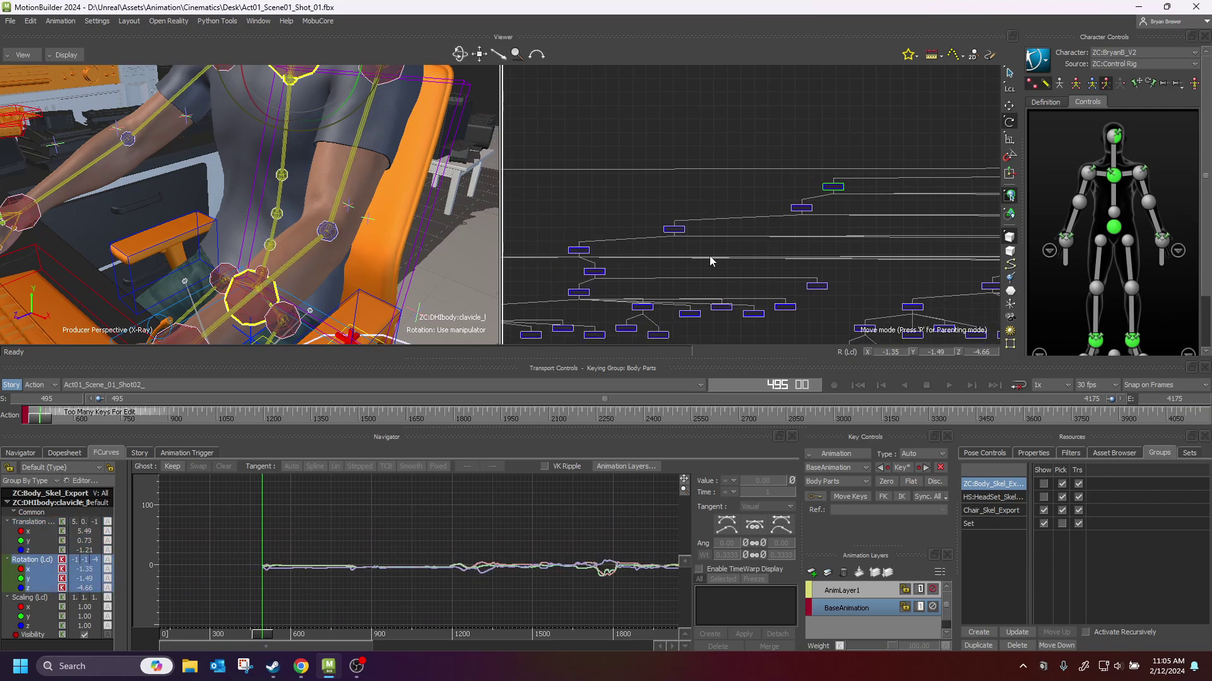
left_click_drag(709, 207, 644, 249)
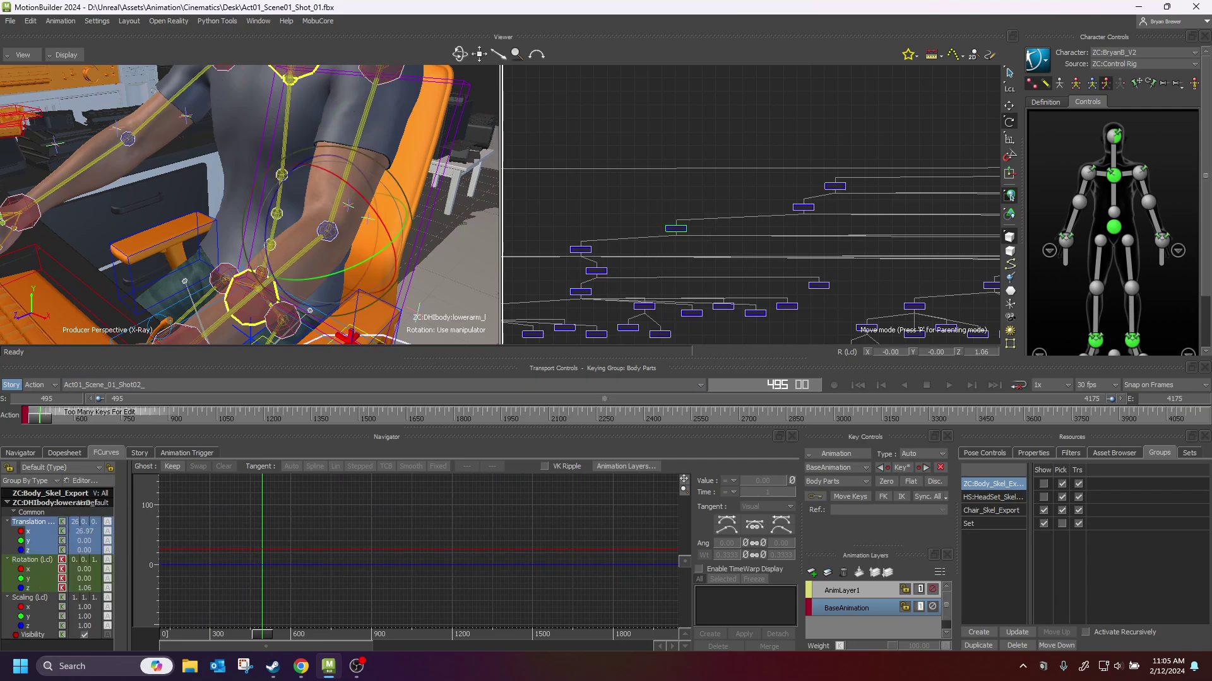
left_click(24, 561)
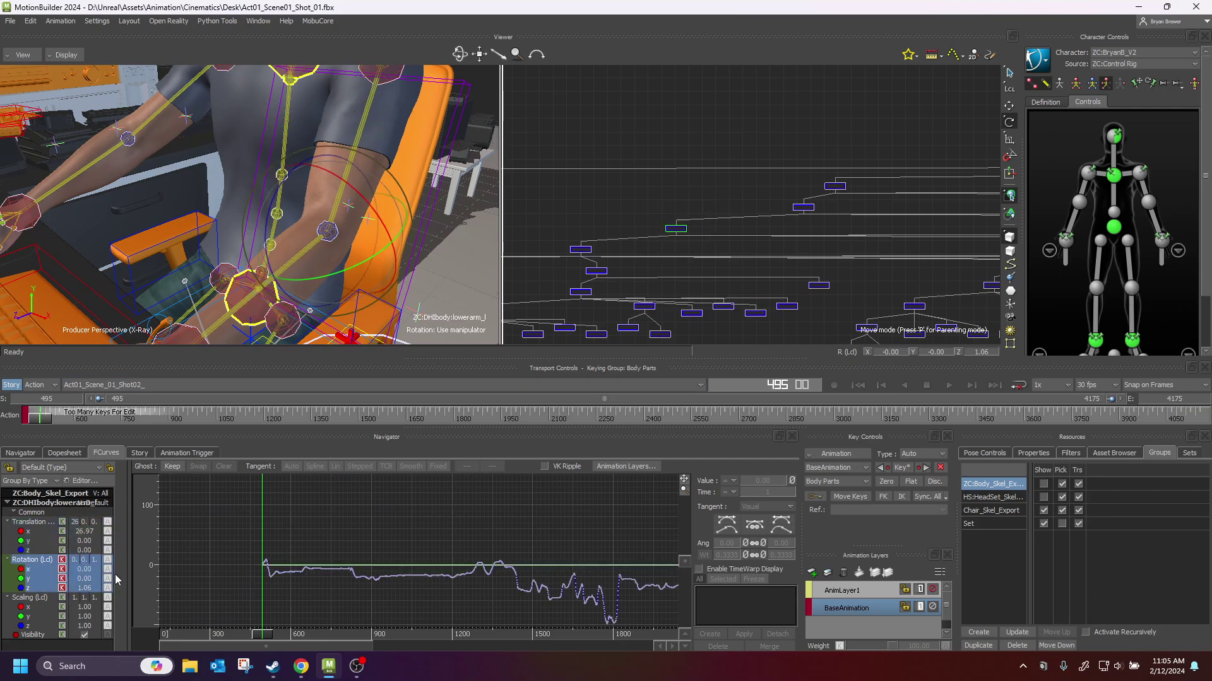
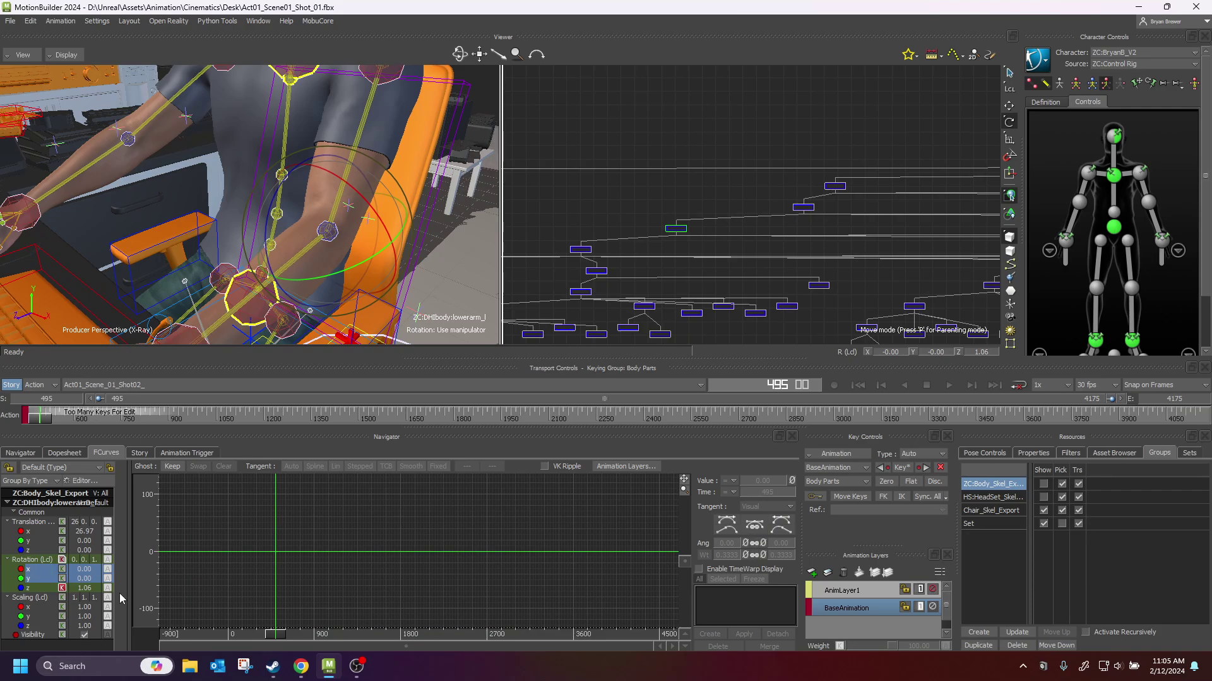
right_click(36, 572)
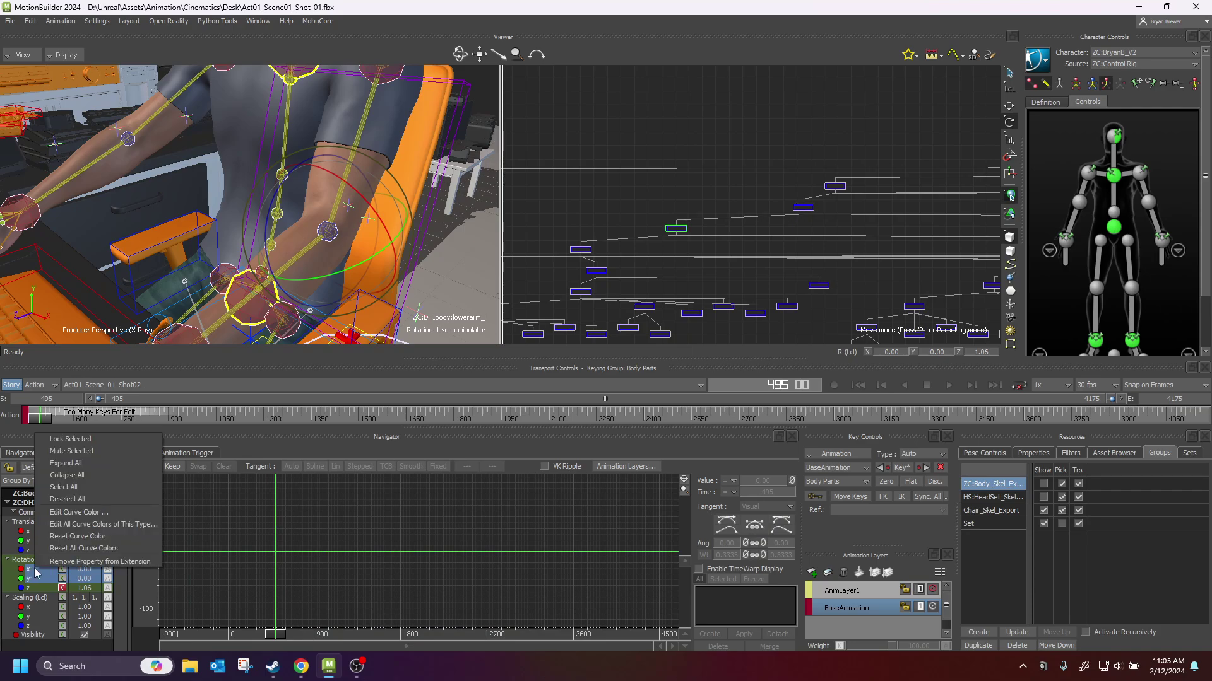
left_click(83, 439)
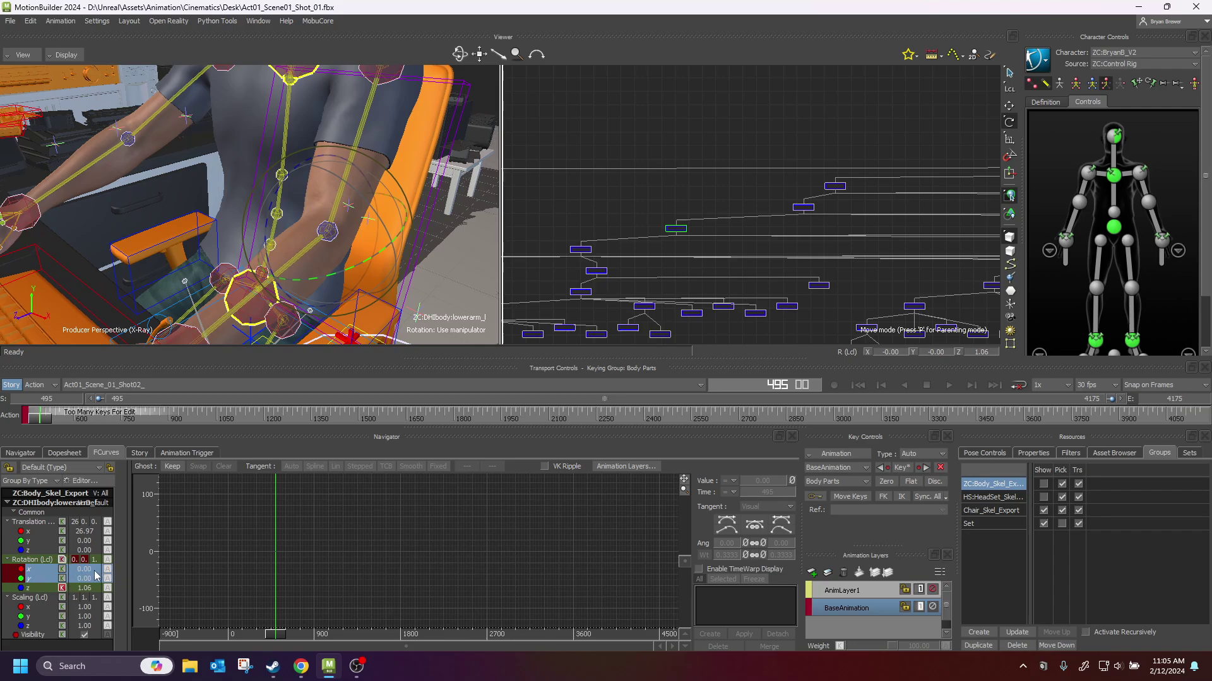
Step: Clear the joint selection, bake the animation to the skeleton again and set the character's source back to ZC:Control Rig
left_click_drag(407, 569, 517, 609)
left_click(668, 223)
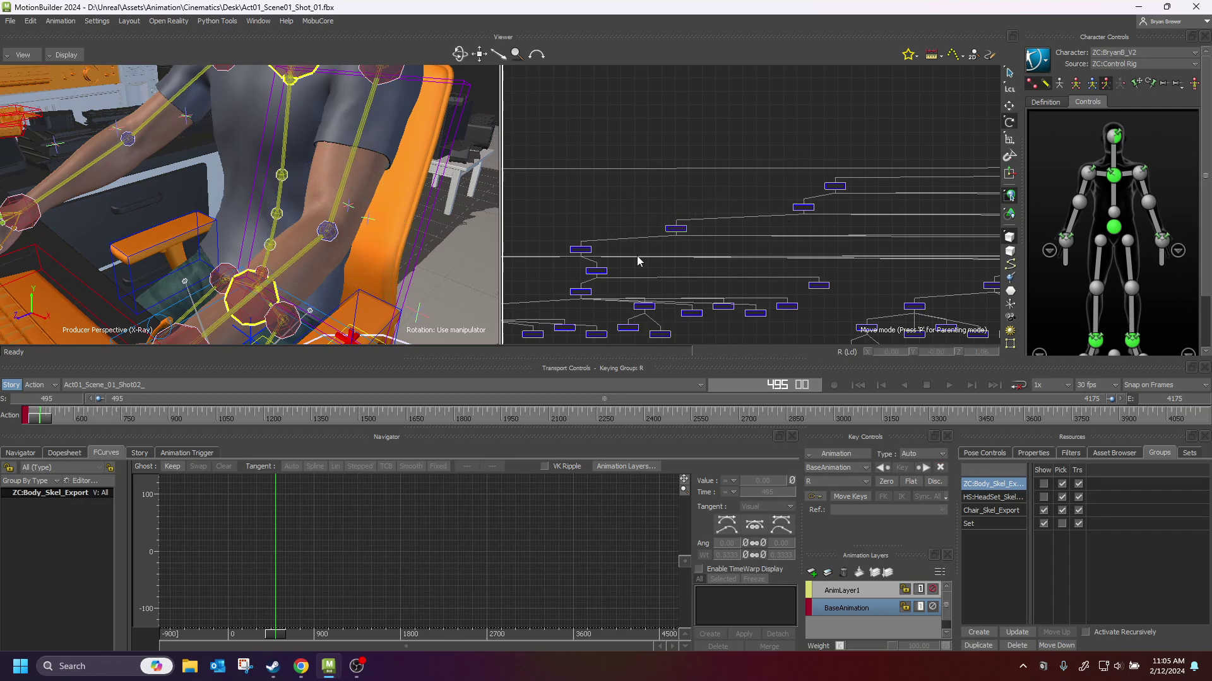
left_click(1042, 63)
mouse_move(1054, 131)
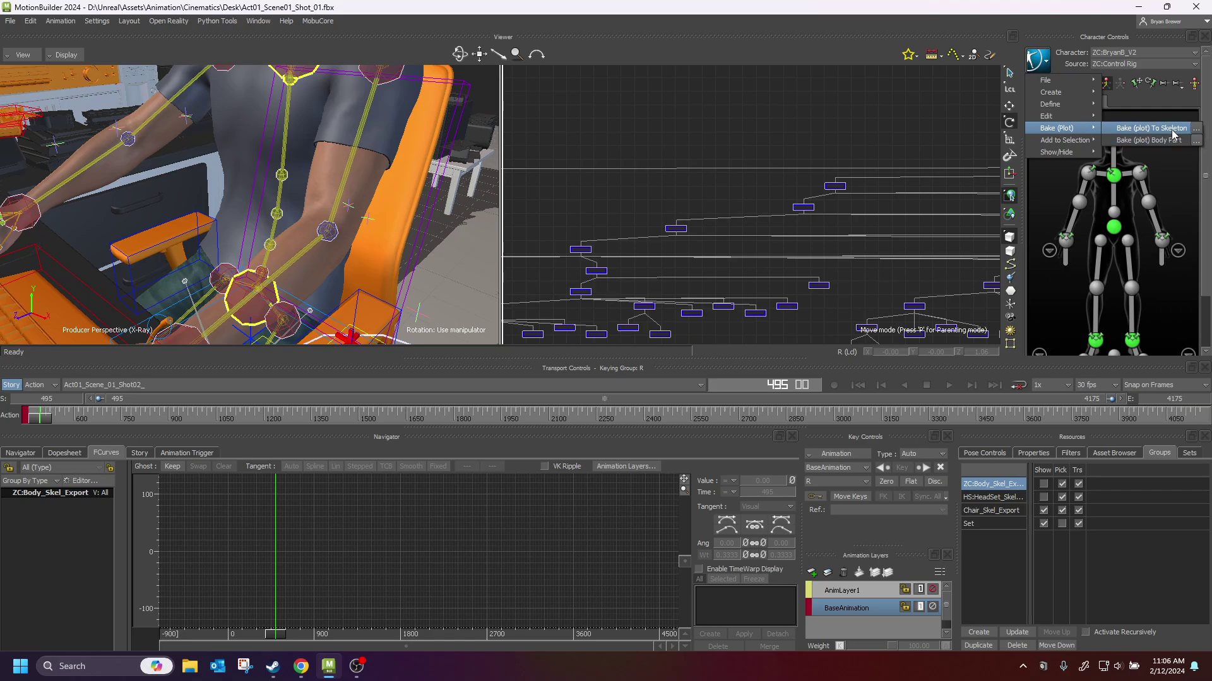
left_click(1171, 131)
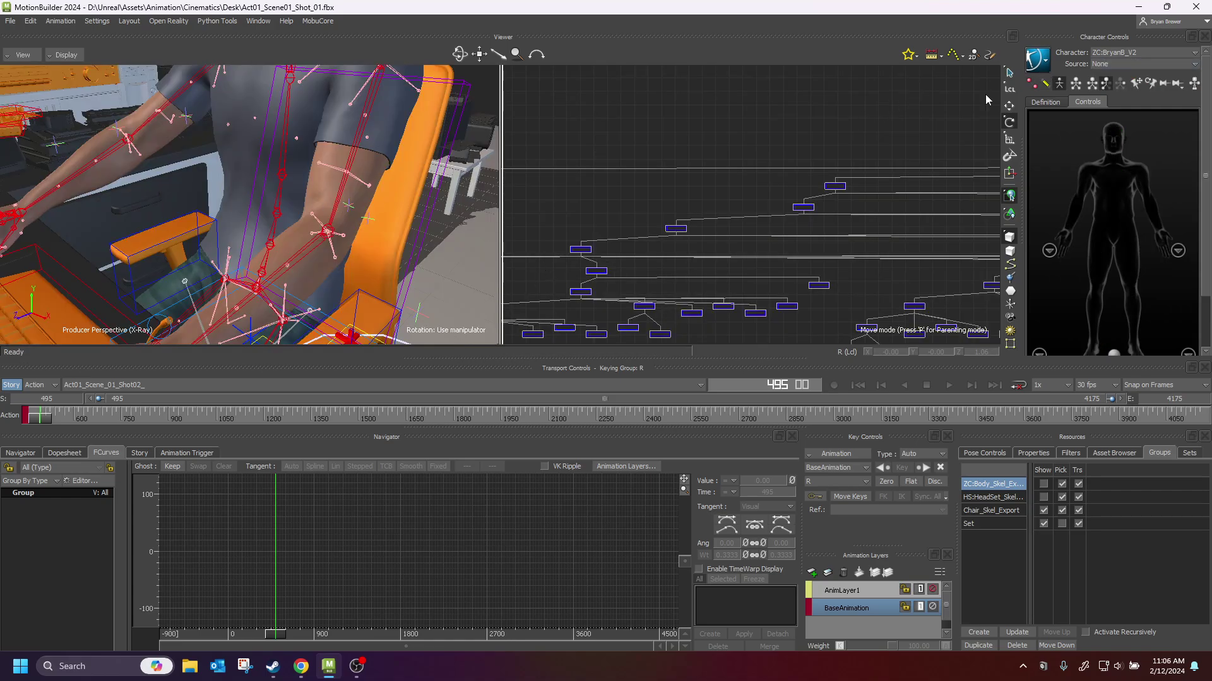
left_click(1103, 64)
left_click(1102, 93)
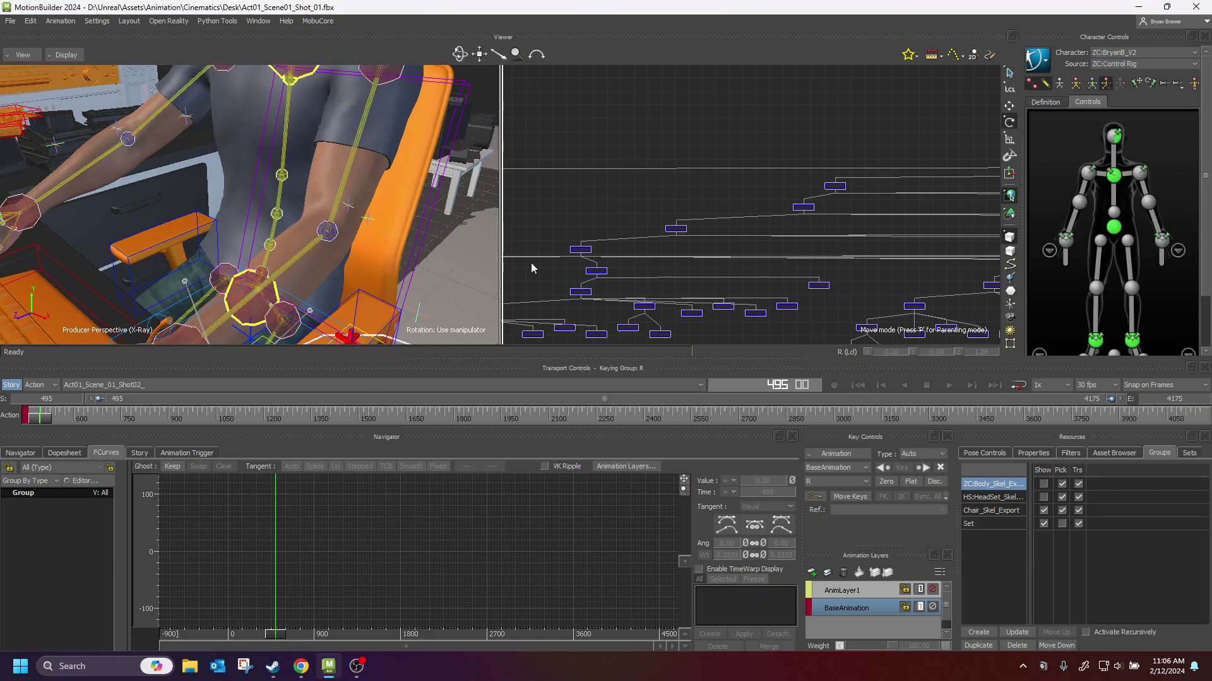
Step: Select the left lower arm joint in the schematic and examine its rotation curves
left_click_drag(633, 218, 725, 251)
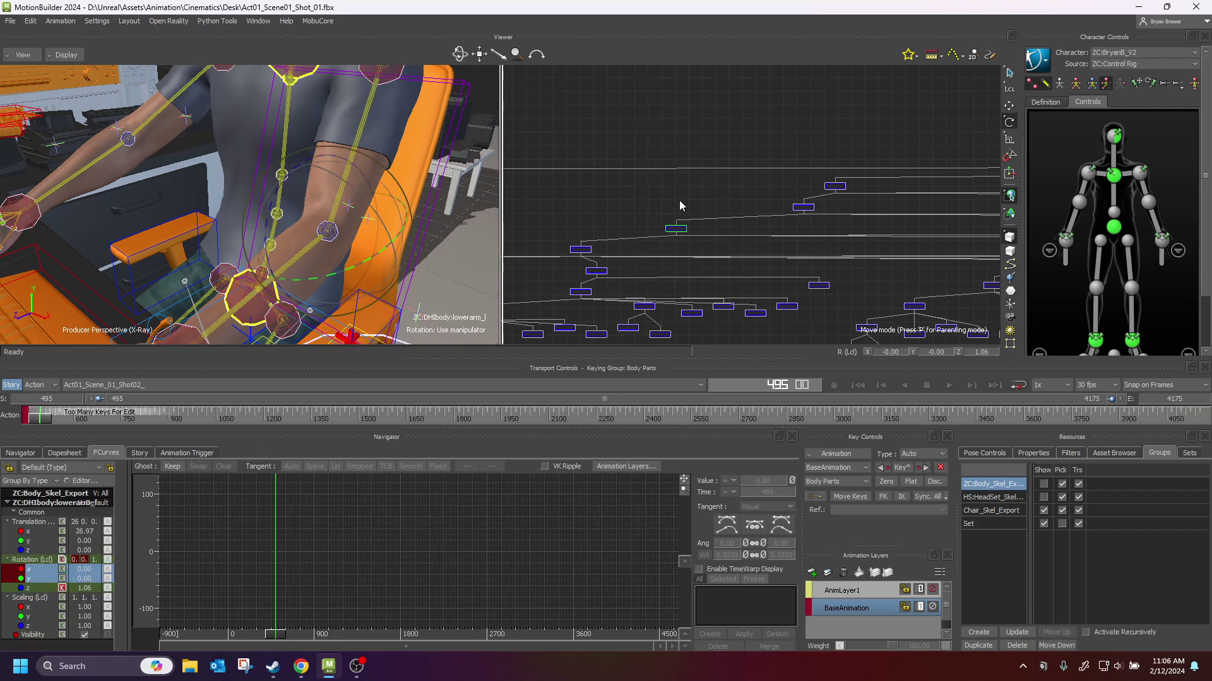
scroll(676, 226, "up", 3)
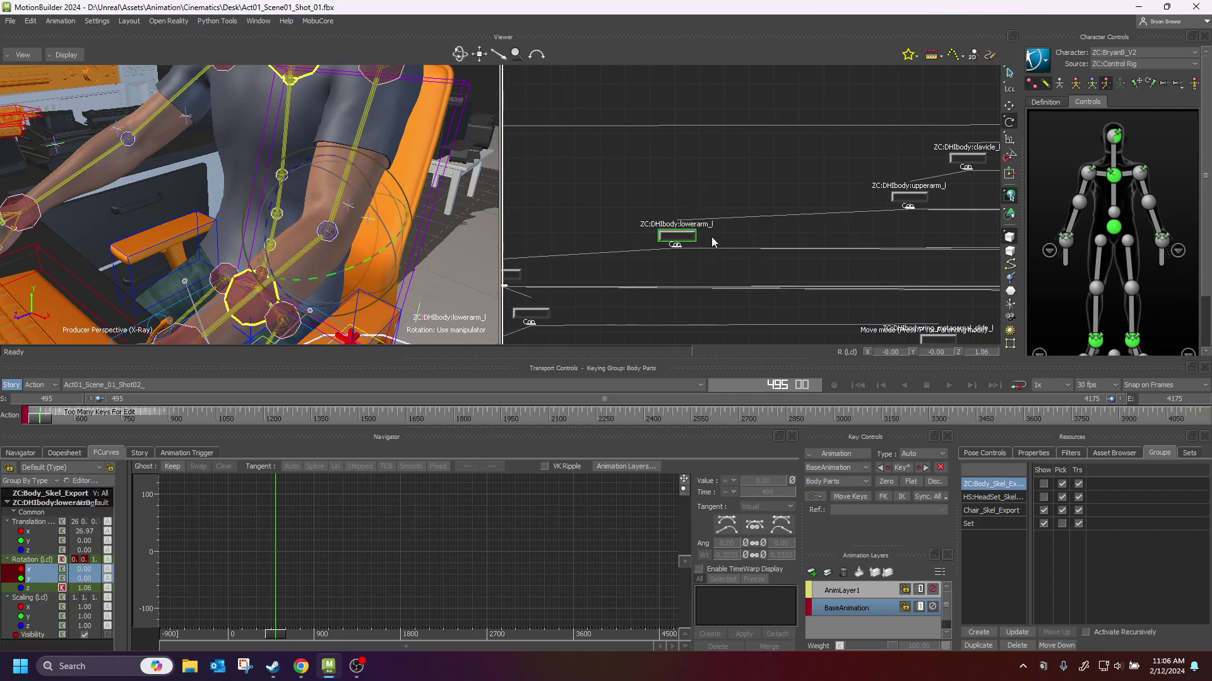
left_click(28, 560)
left_click_drag(403, 506, 374, 495, "shift")
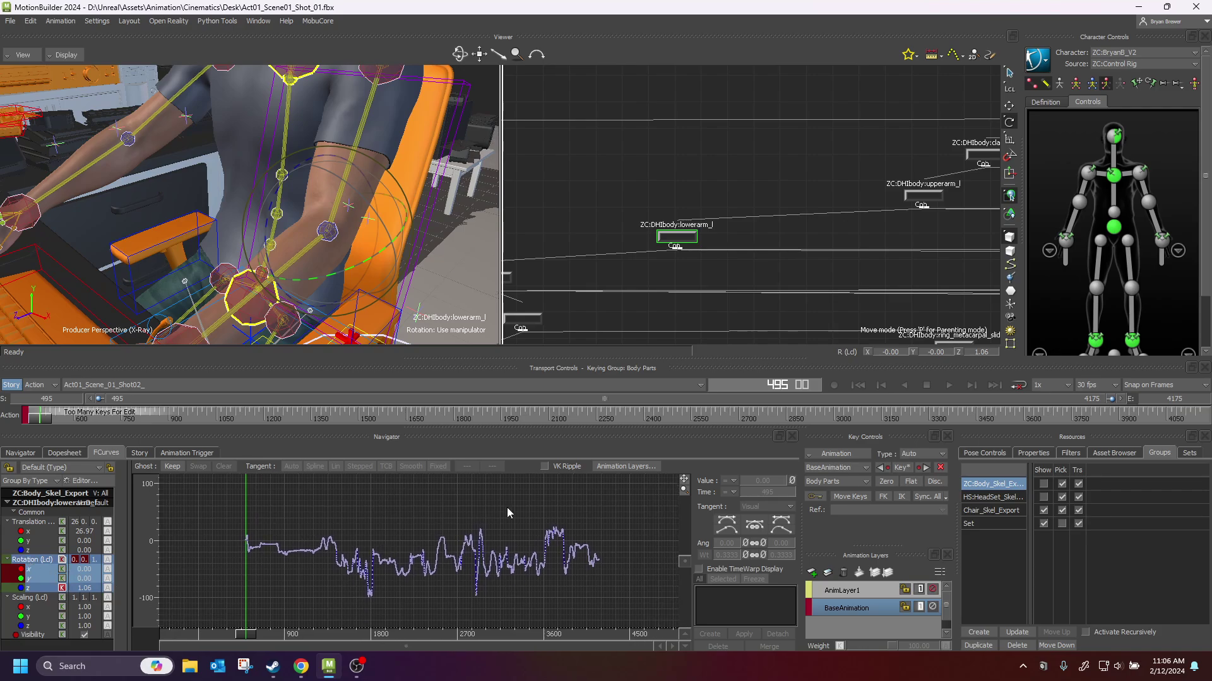
Step: Unlock the left lower arm's X and Y rotation to check their curves, and lock both axes again
left_click(38, 567)
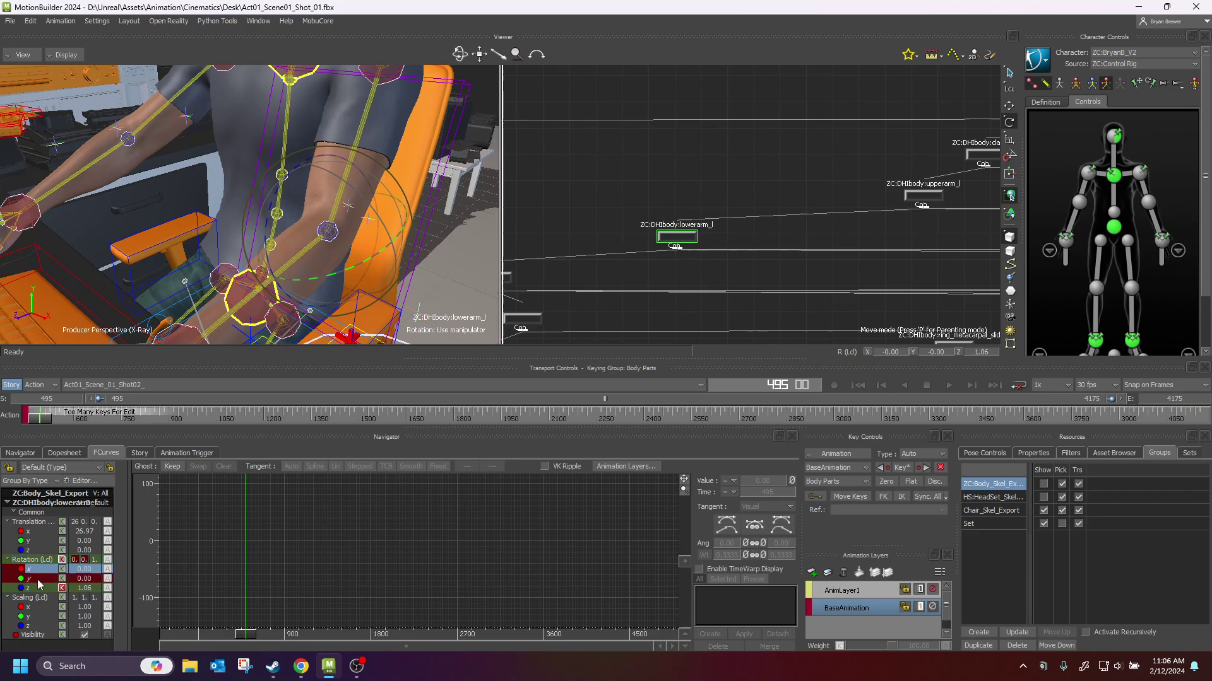
left_click(38, 577, "ctrl")
right_click(40, 573)
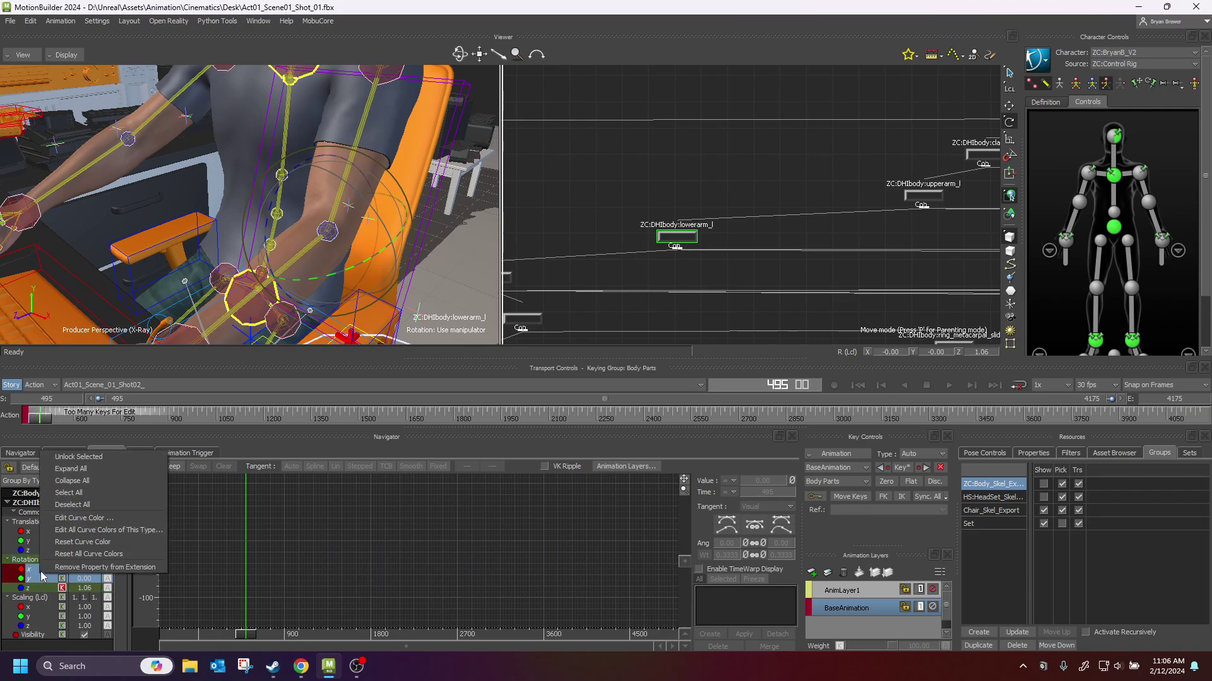
left_click(78, 457)
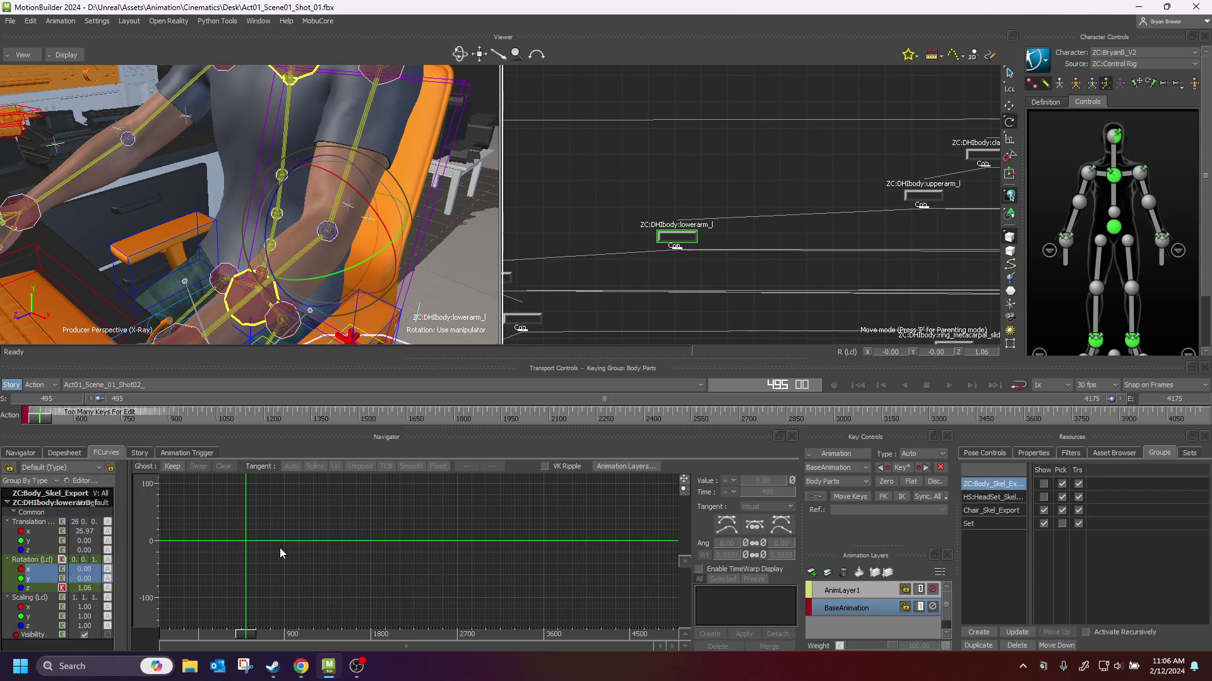
right_click(36, 575)
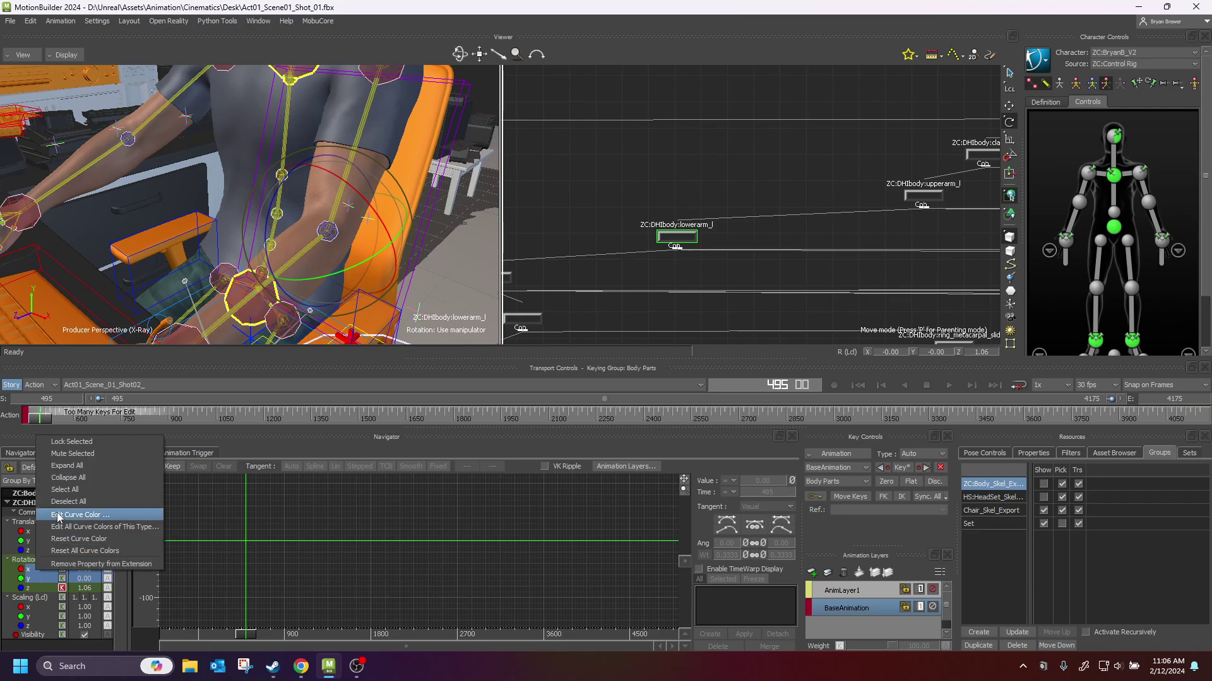
left_click(88, 448)
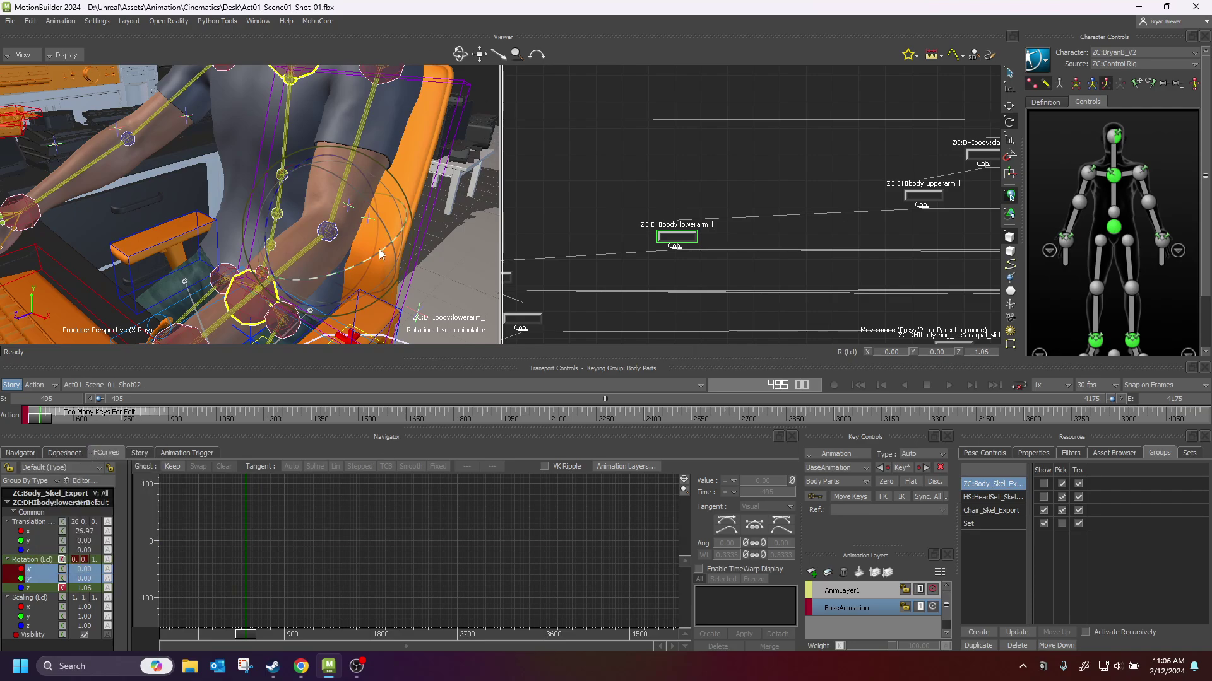
Step: Switch the perspective view from X-Ray to the normal display mode and frame the character's left arm
middle_click_drag(342, 282, 349, 262, "alt")
right_click_drag(349, 263, 331, 246, "alt")
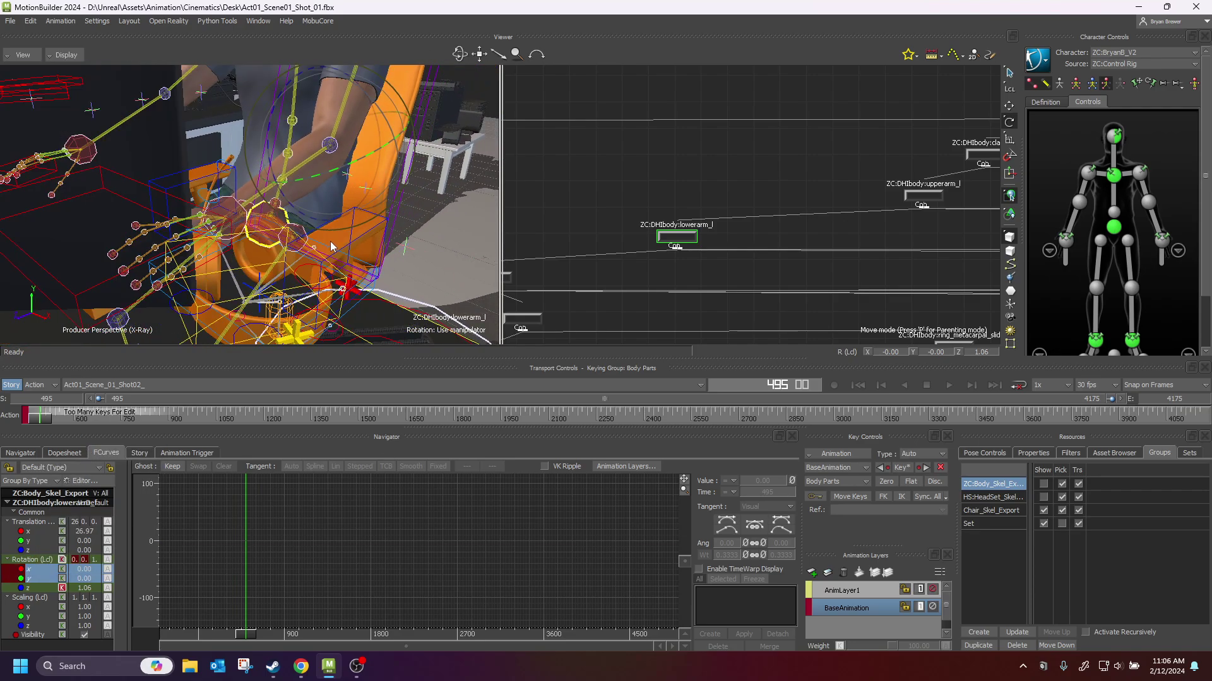
mouse_move(331, 246)
left_mouse_down("alt")
mouse_move(336, 271)
mouse_move(340, 244)
left_mouse_up("alt")
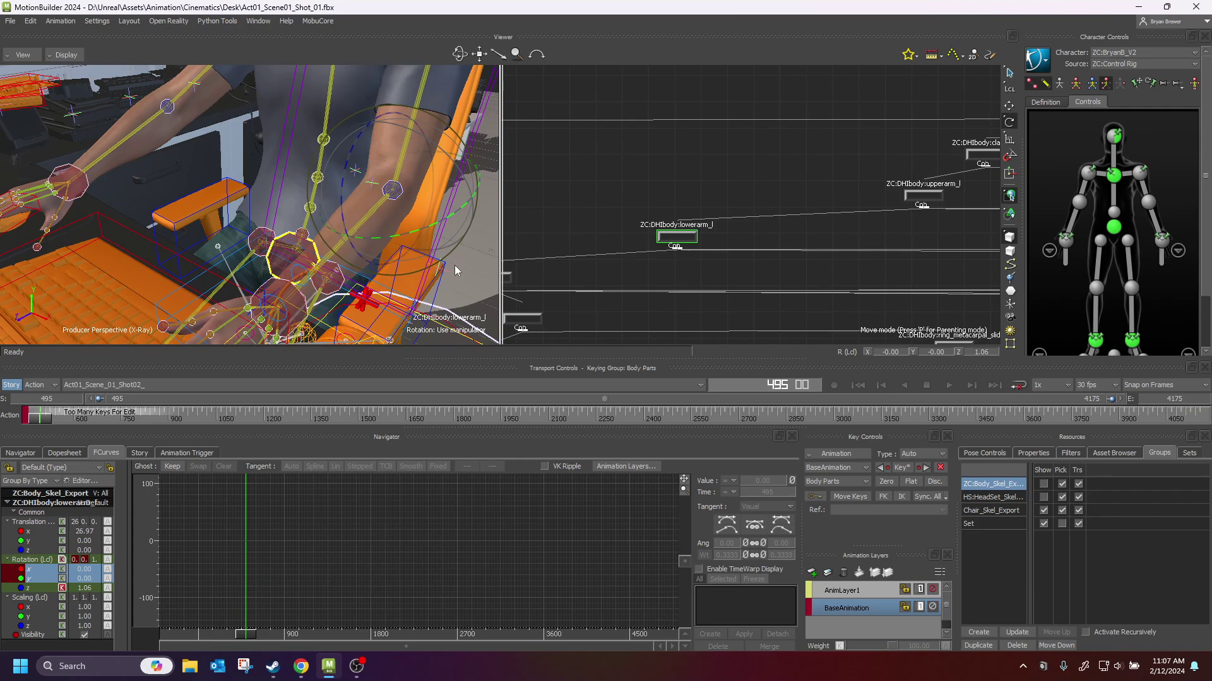
left_click_drag(454, 266, 411, 238, "ctrl+shift")
key("ctrl+a")
key("ctrl+a")
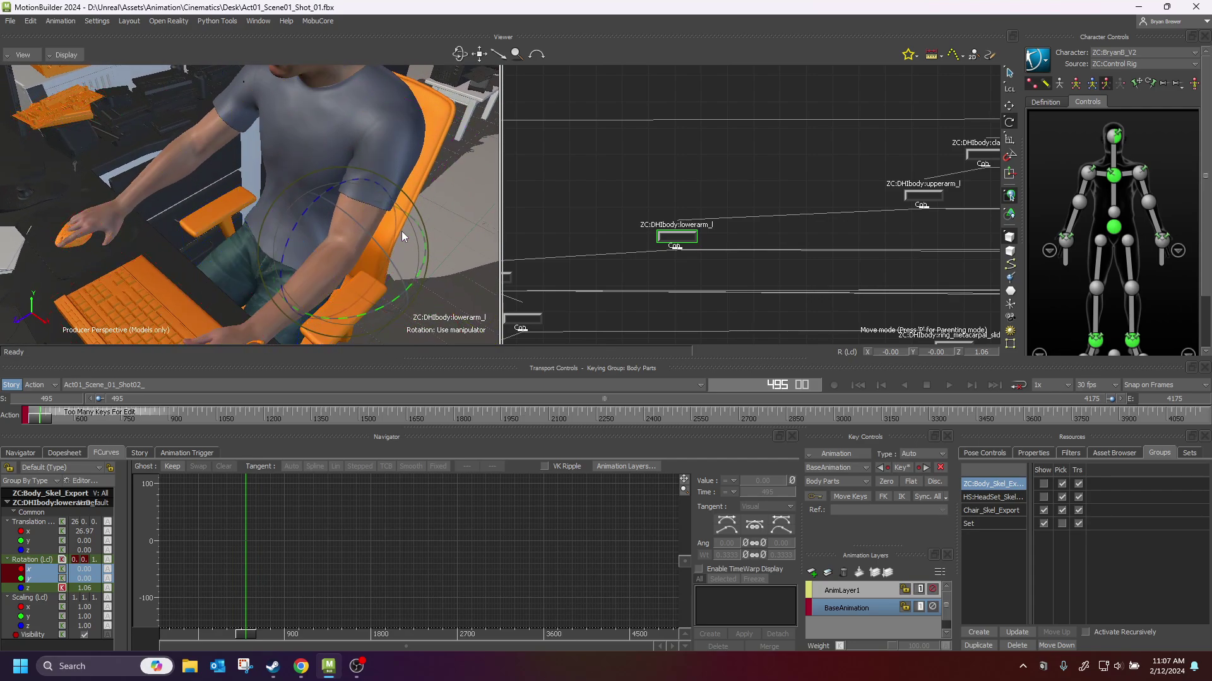
key("ctrl+x")
key("ctrl+x")
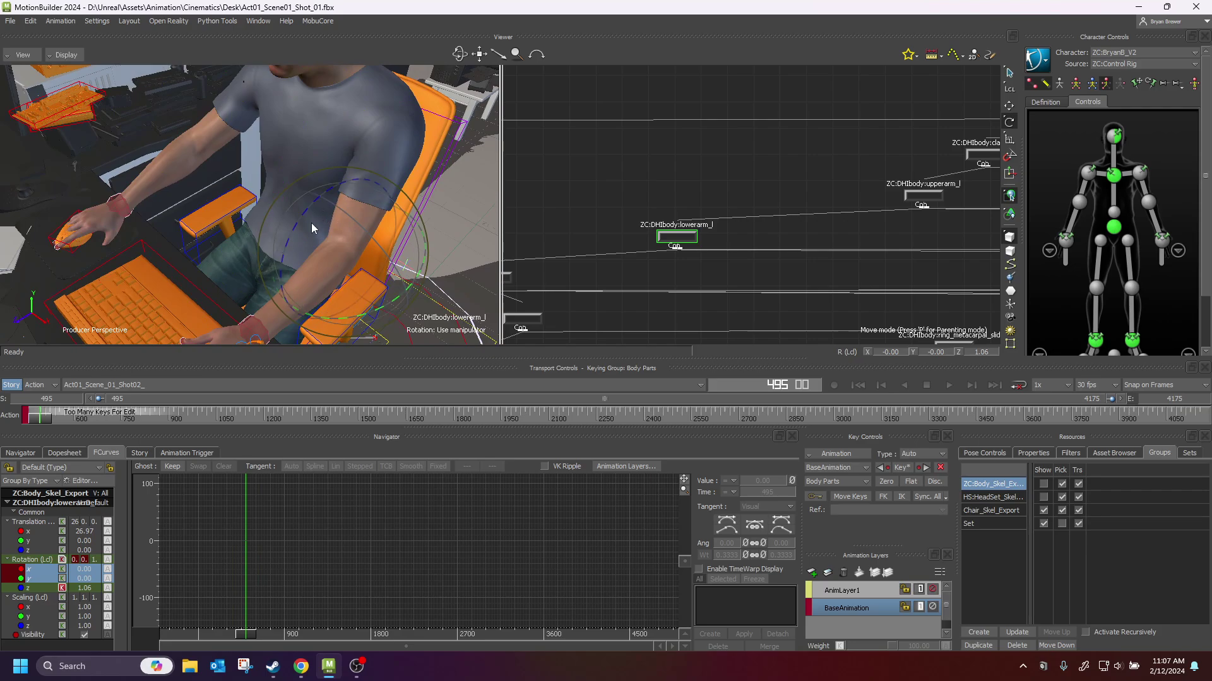
left_click_drag(369, 252, 328, 261, "ctrl+shift")
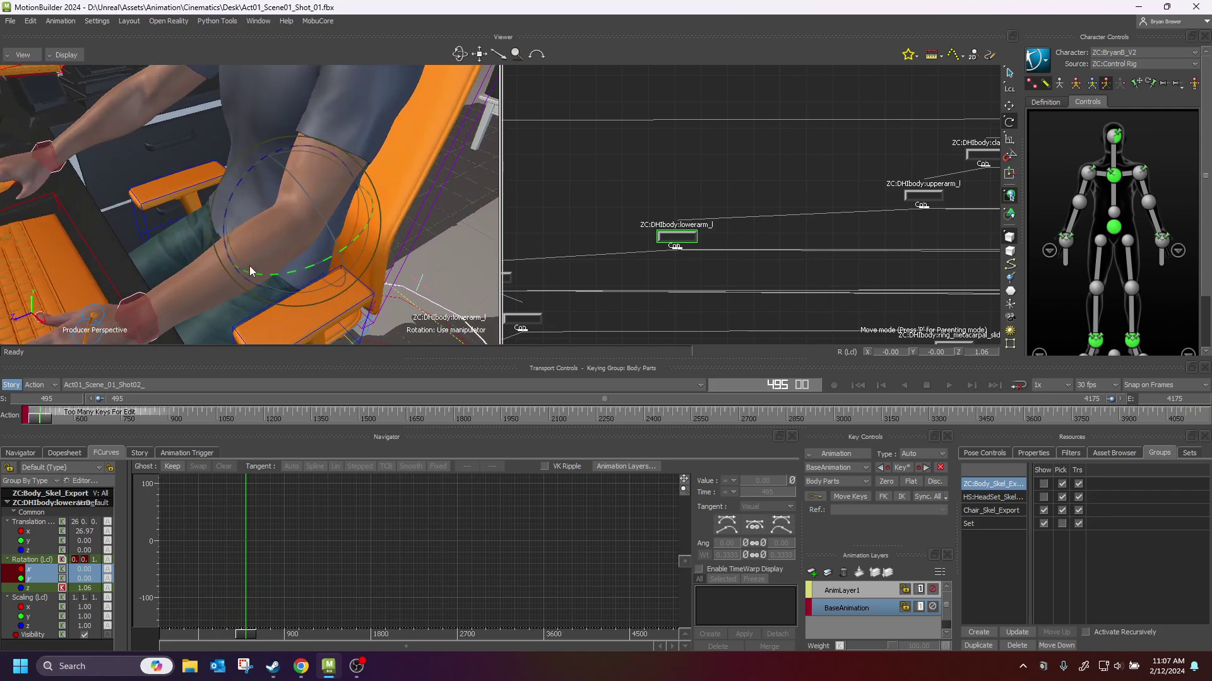
Step: Set the character's source to None and scrub the timeline to check the skeleton's left elbow motion
left_click(704, 180)
left_click_drag(724, 196, 619, 263)
left_click_drag(38, 417, 13, 376)
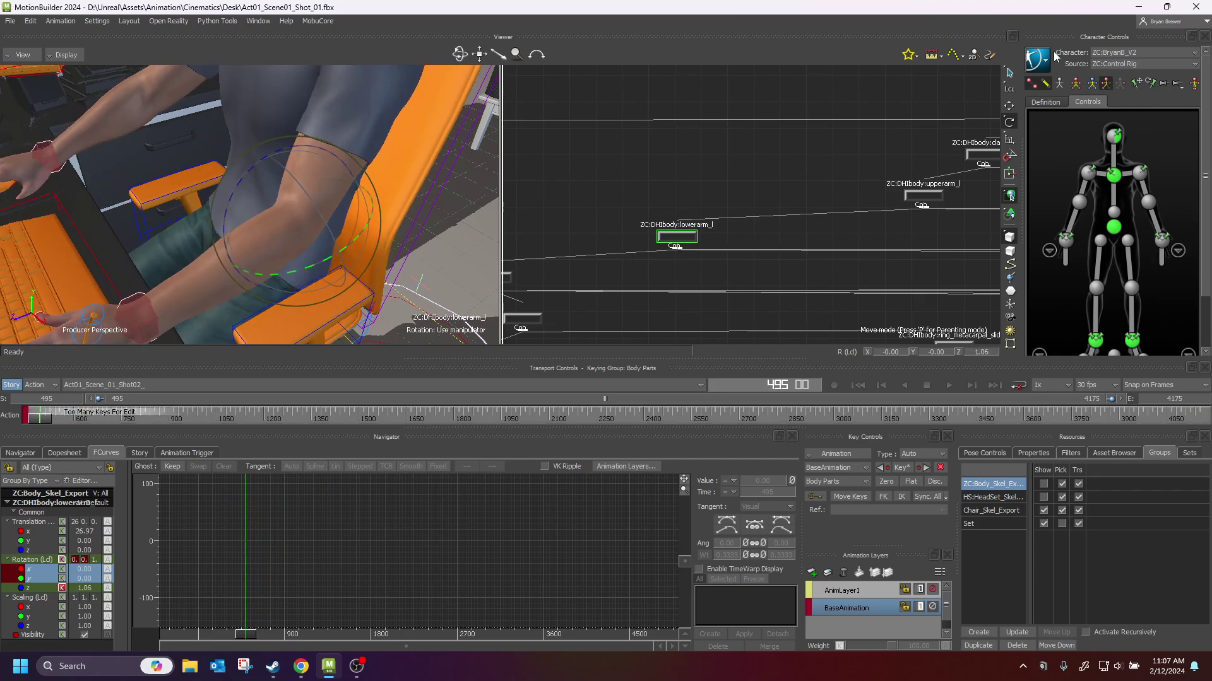
left_click(1114, 64)
left_click(1101, 75)
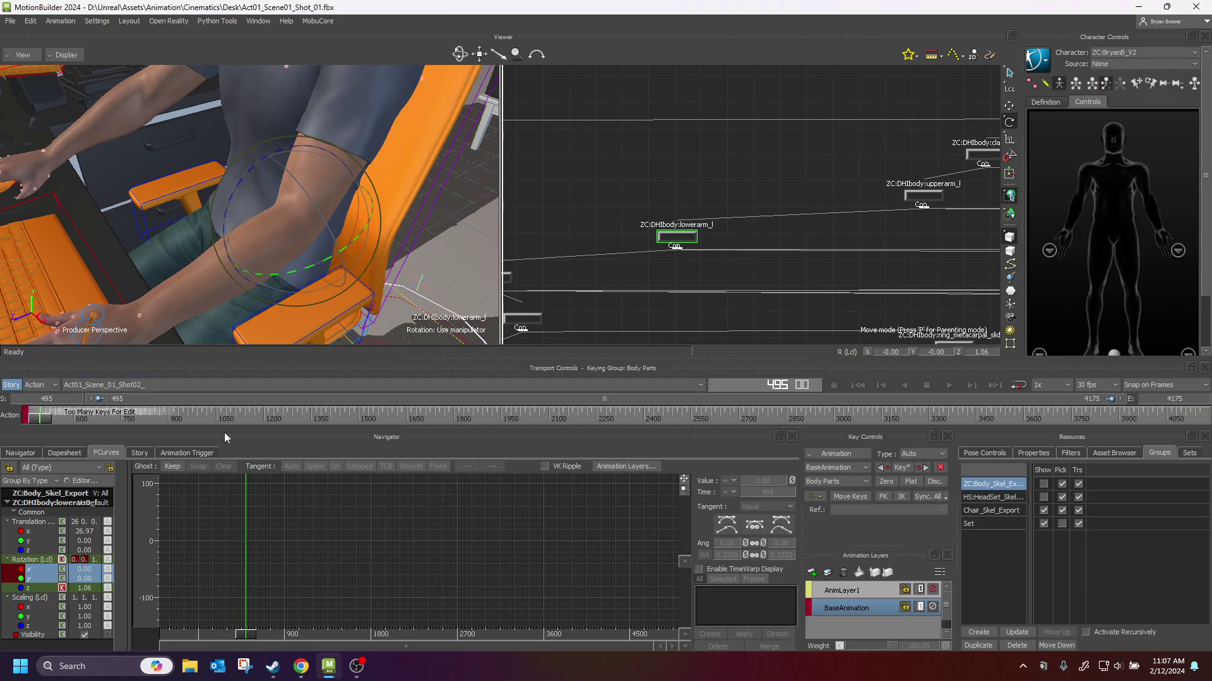
left_click_drag(53, 419, 71, 325)
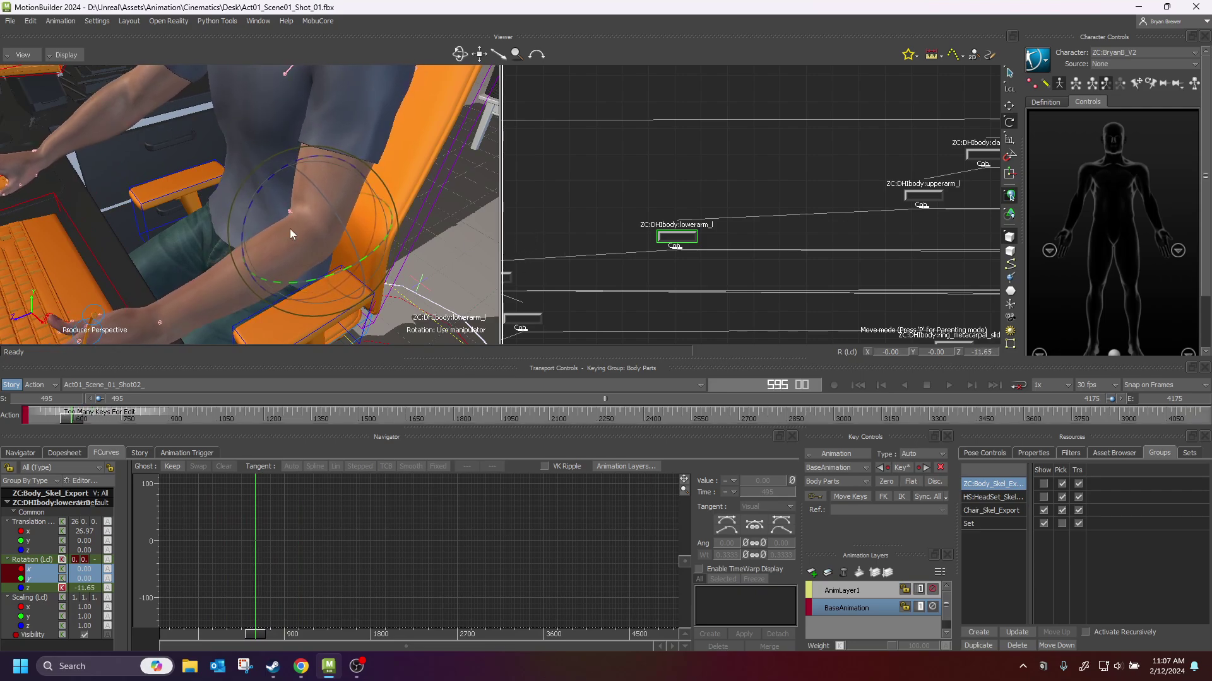
Step: Deselect the left lower arm joint in the schematic
scroll(751, 183, "down", 3)
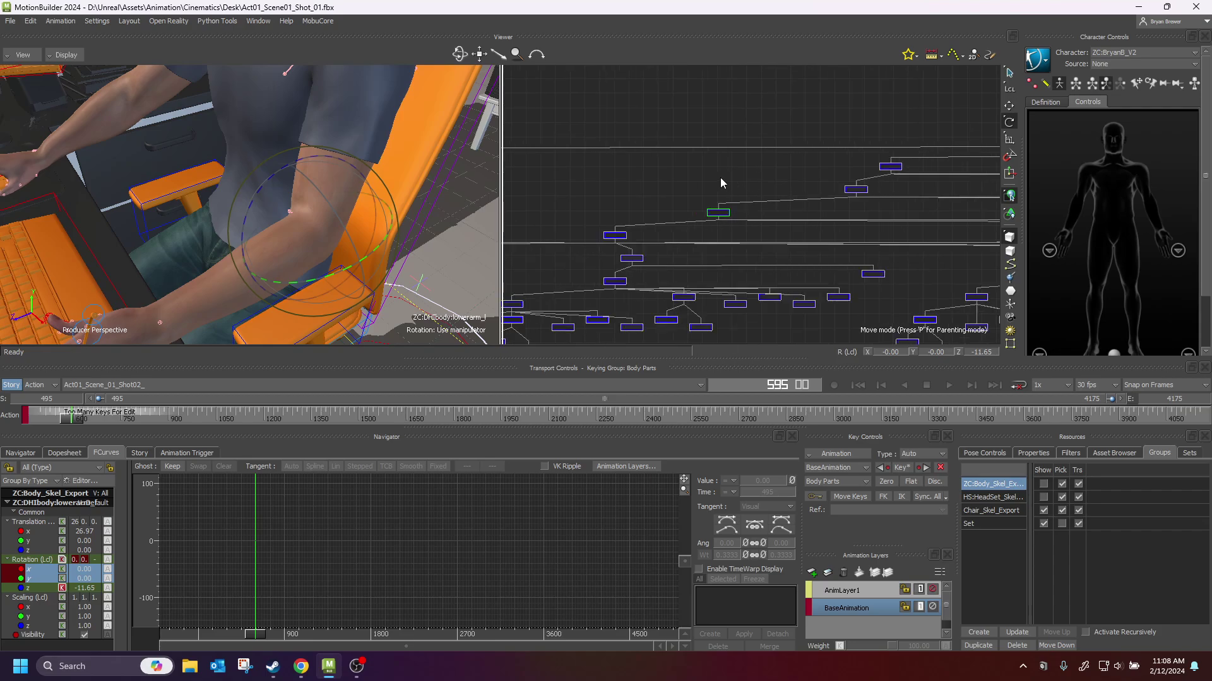
mouse_move(237, 243)
left_mouse_down("ctrl+shift")
mouse_move(263, 223)
mouse_move(277, 243)
mouse_move(234, 228)
left_mouse_up("ctrl+shift")
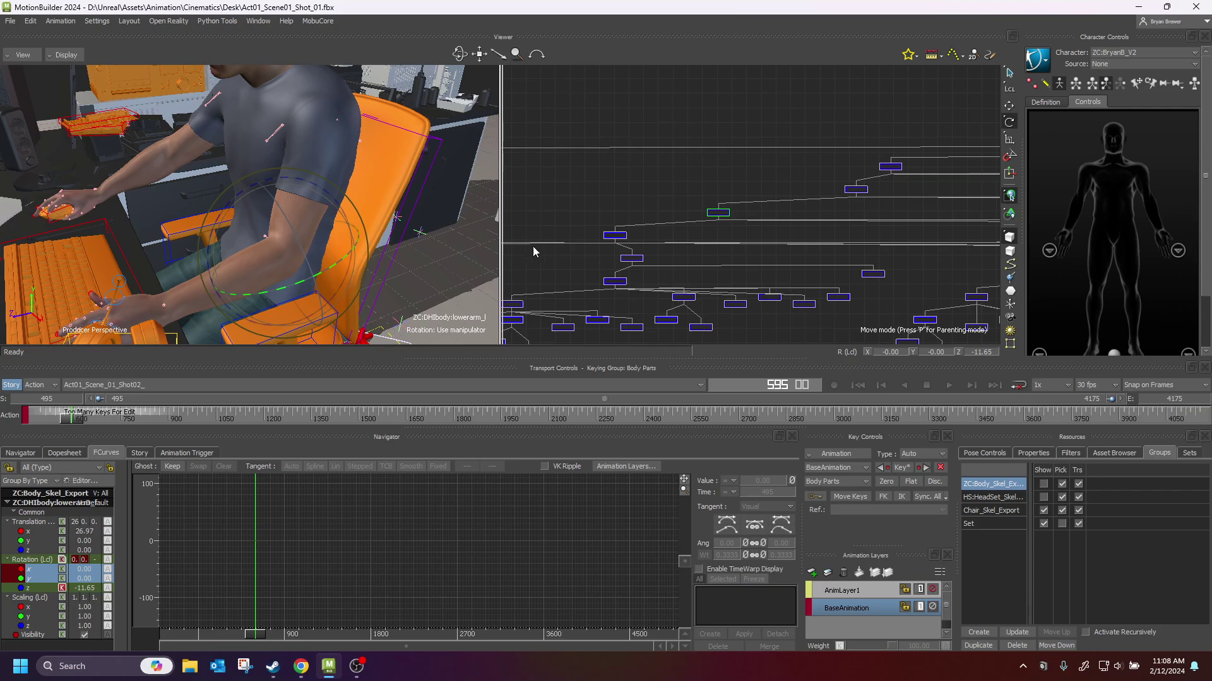
right_click_drag(819, 225, 780, 229, "alt")
middle_click_drag(798, 224, 653, 271, "alt")
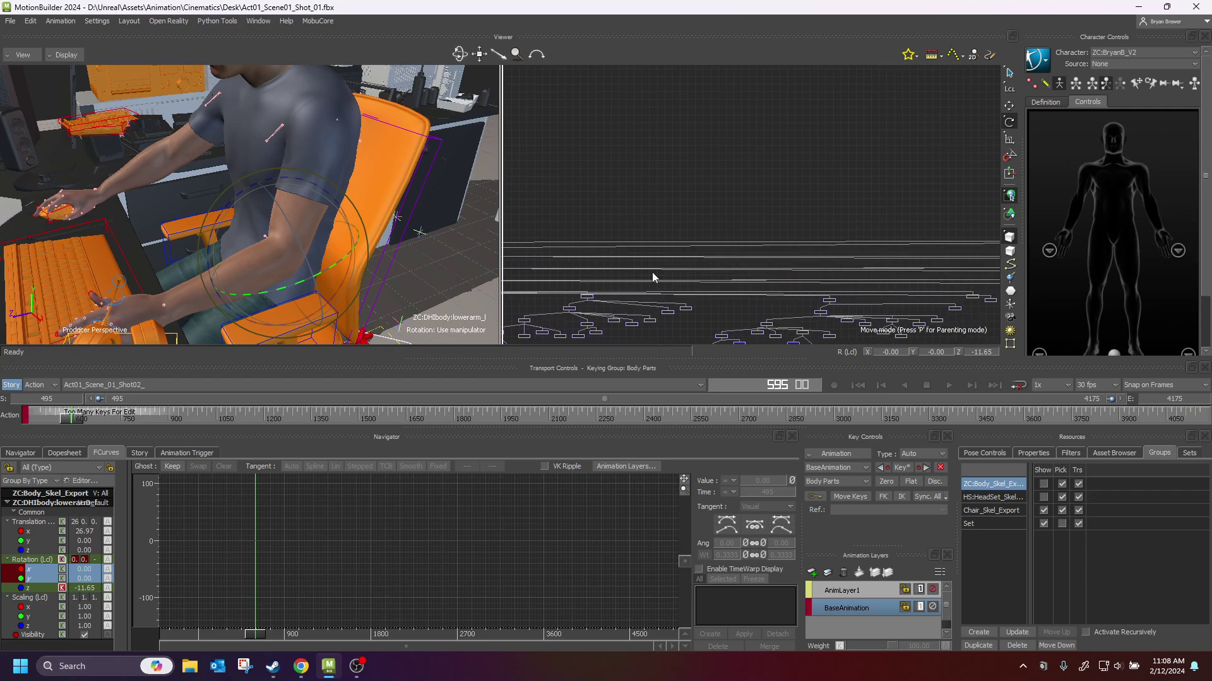
right_click_drag(700, 281, 624, 269, "alt")
left_click_drag(625, 274, 920, 239, "ctrl")
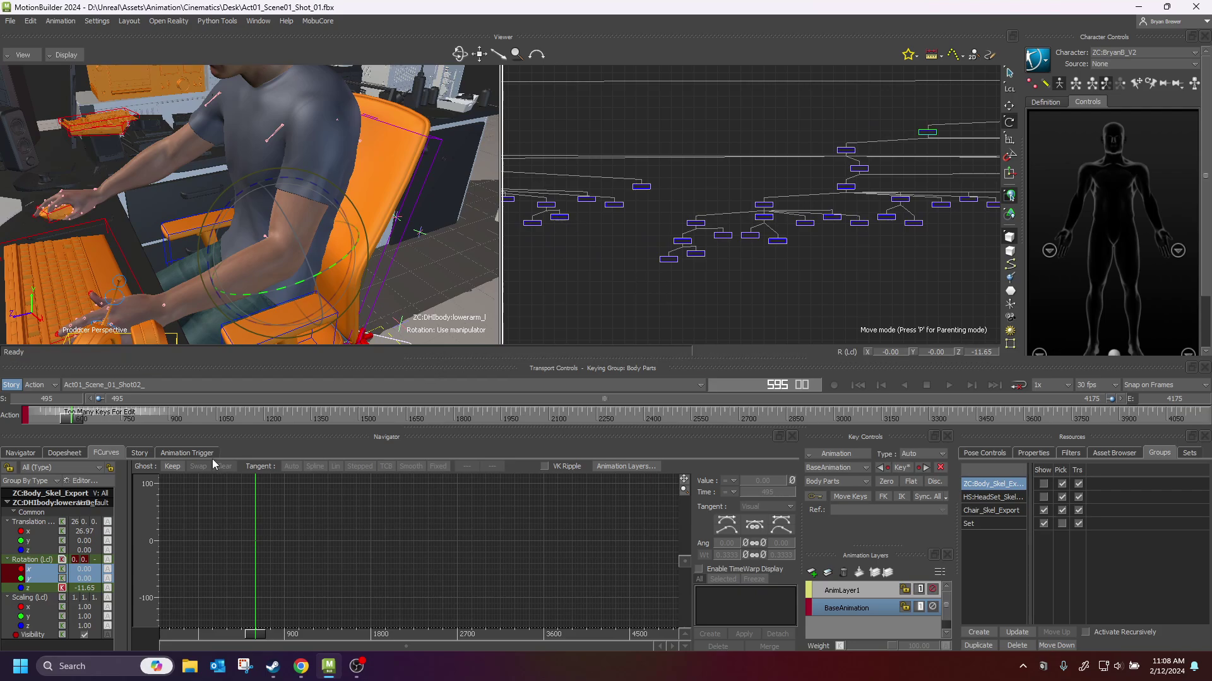
left_click(706, 307)
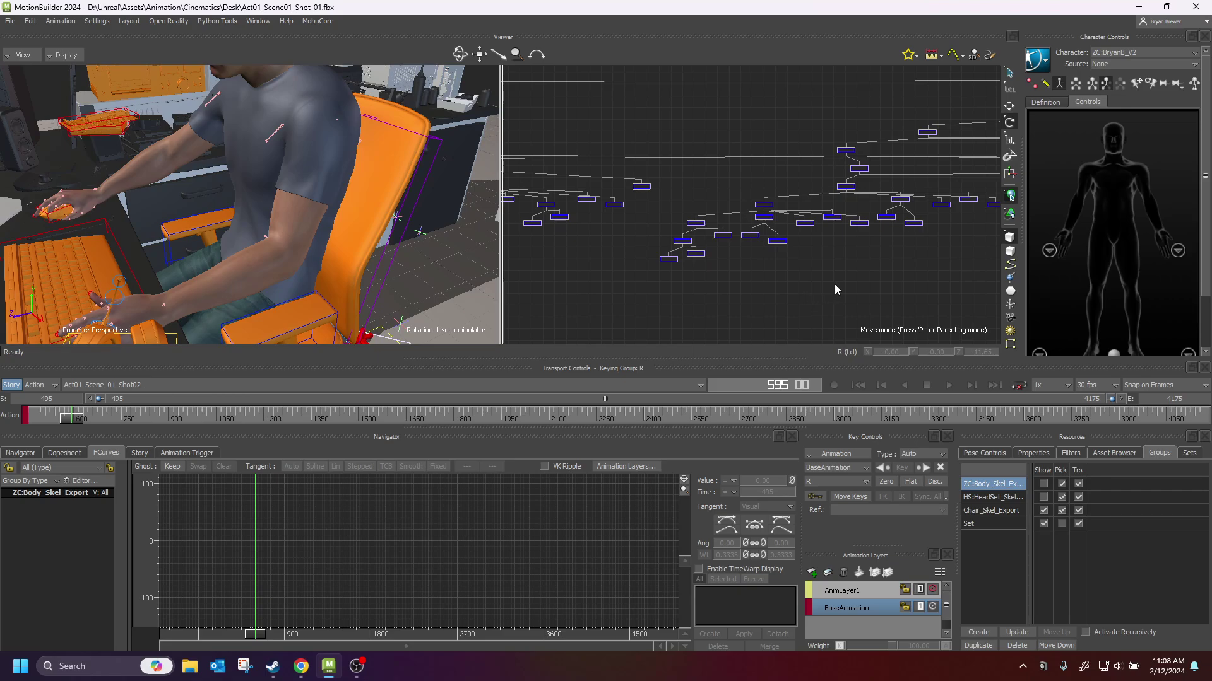
Step: Enlarge the viewer vertically and frame the seated character from the side
left_click_drag(637, 357, 636, 390)
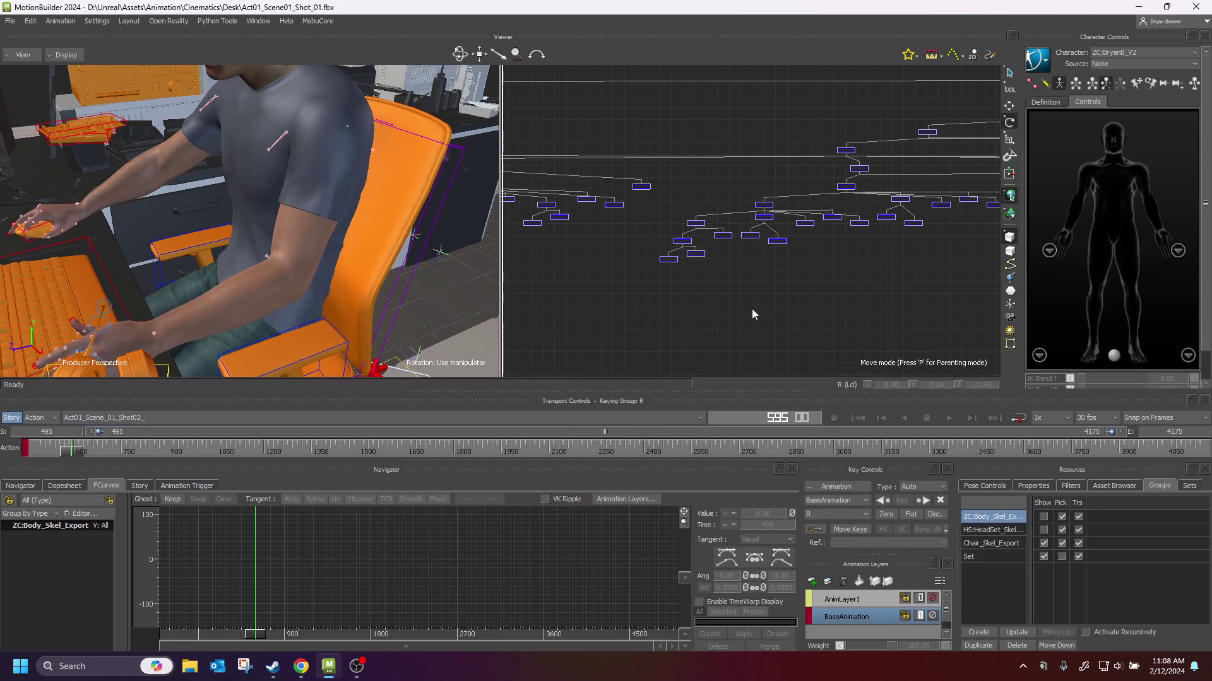
left_click_drag(338, 245, 303, 257, "ctrl")
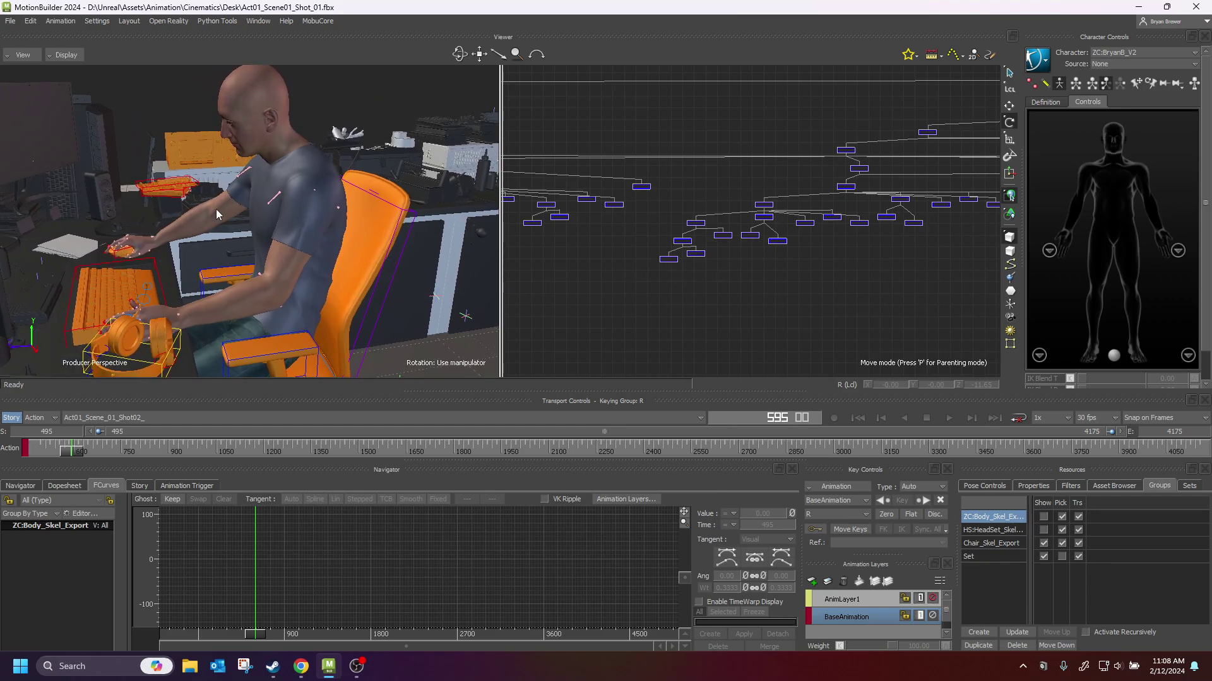
left_click_drag(255, 165, 229, 185, "ctrl+shift")
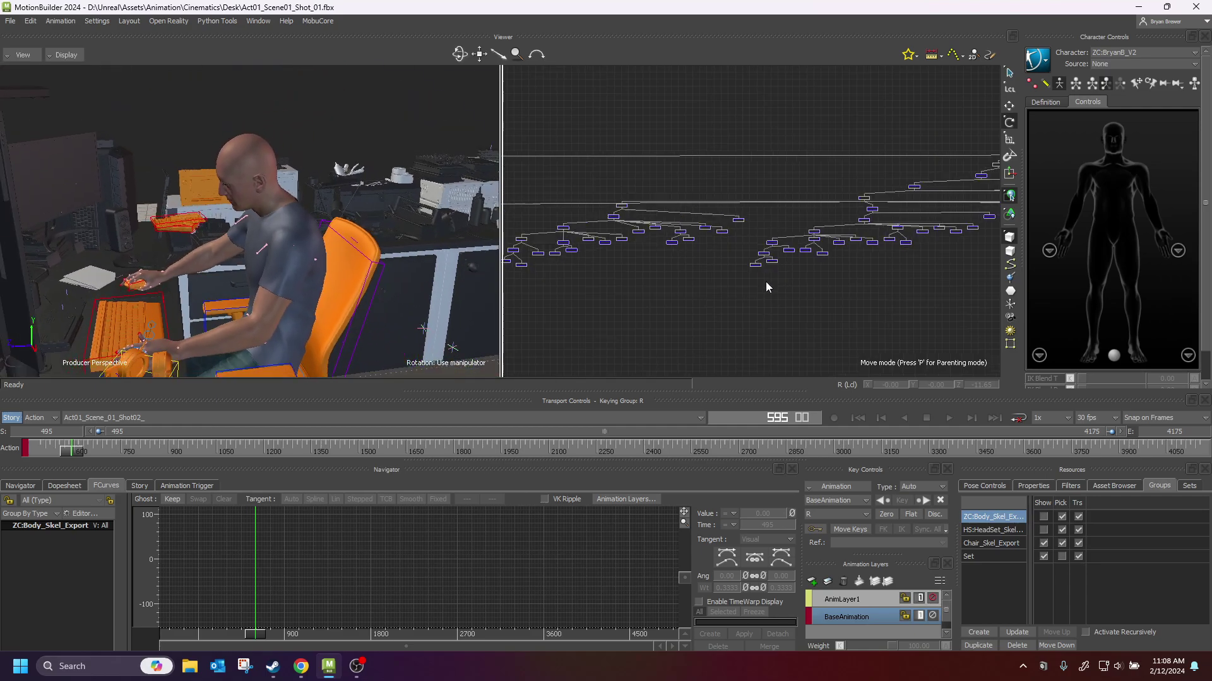
Step: Examine the ZC:DHIbody:root and ZC:root_drv joint hierarchies in the schematic
scroll(766, 282, "down", 5)
left_click_drag(840, 323, 580, 229, "shift")
scroll(922, 203, "down", 1)
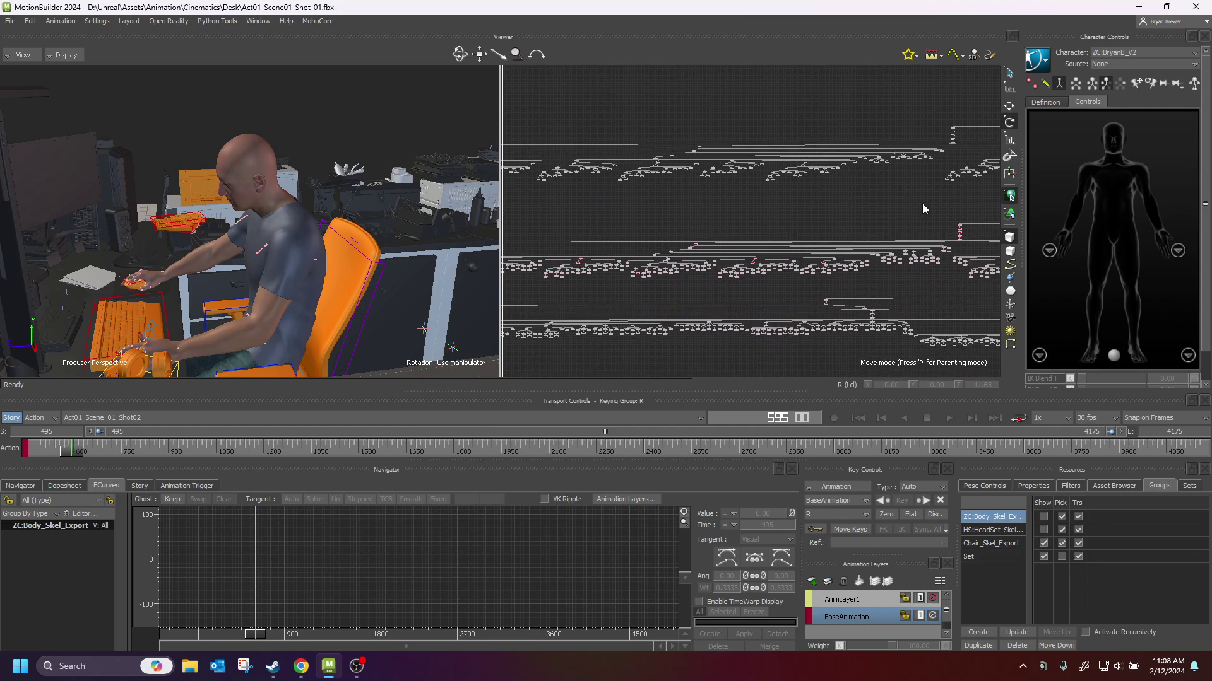
scroll(777, 225, "up", 5)
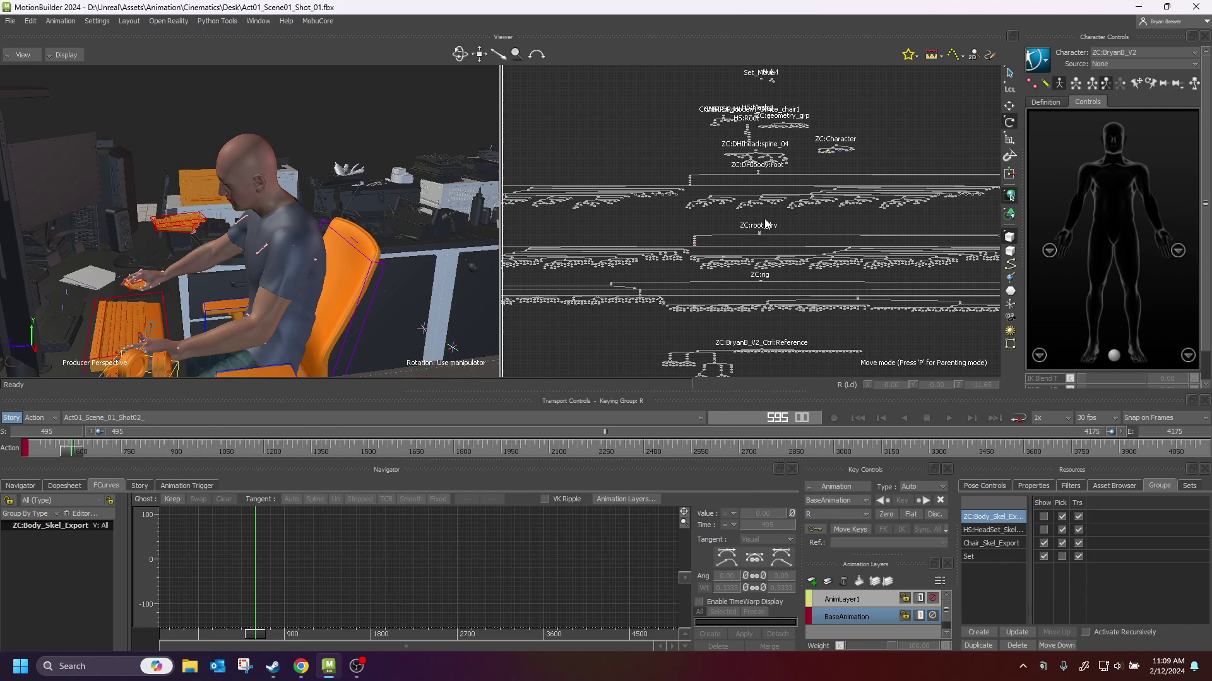
scroll(769, 233, "up", 8)
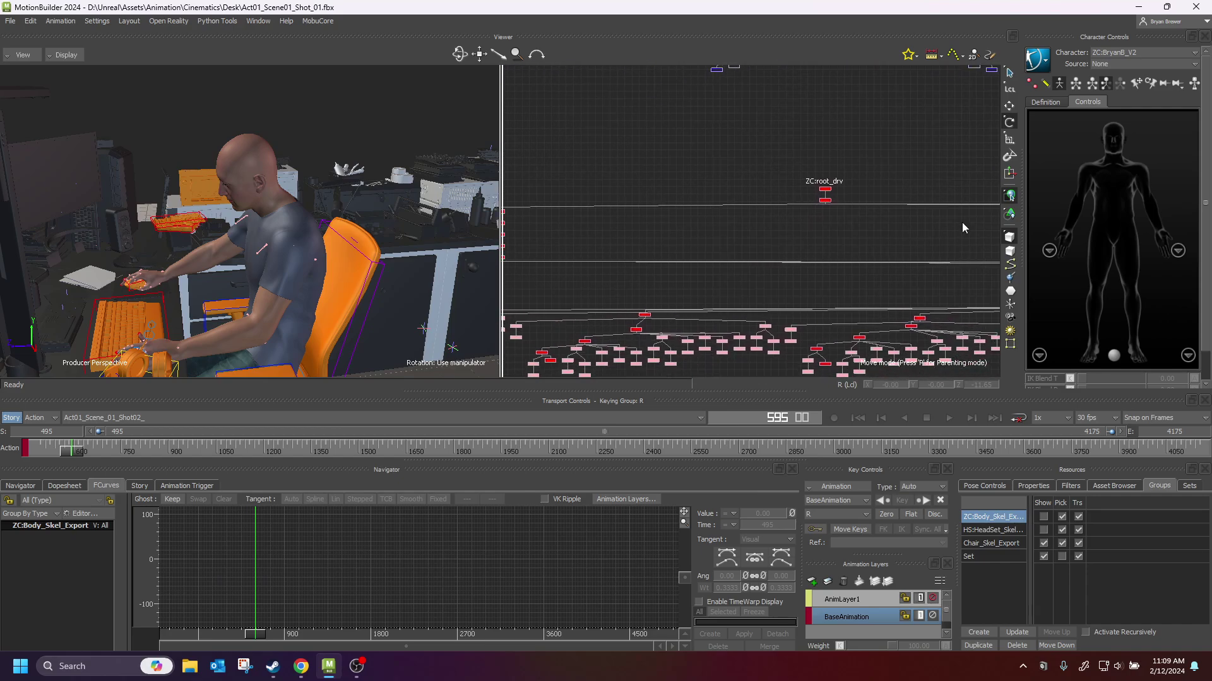
middle_click_drag(917, 214, 771, 242, "alt")
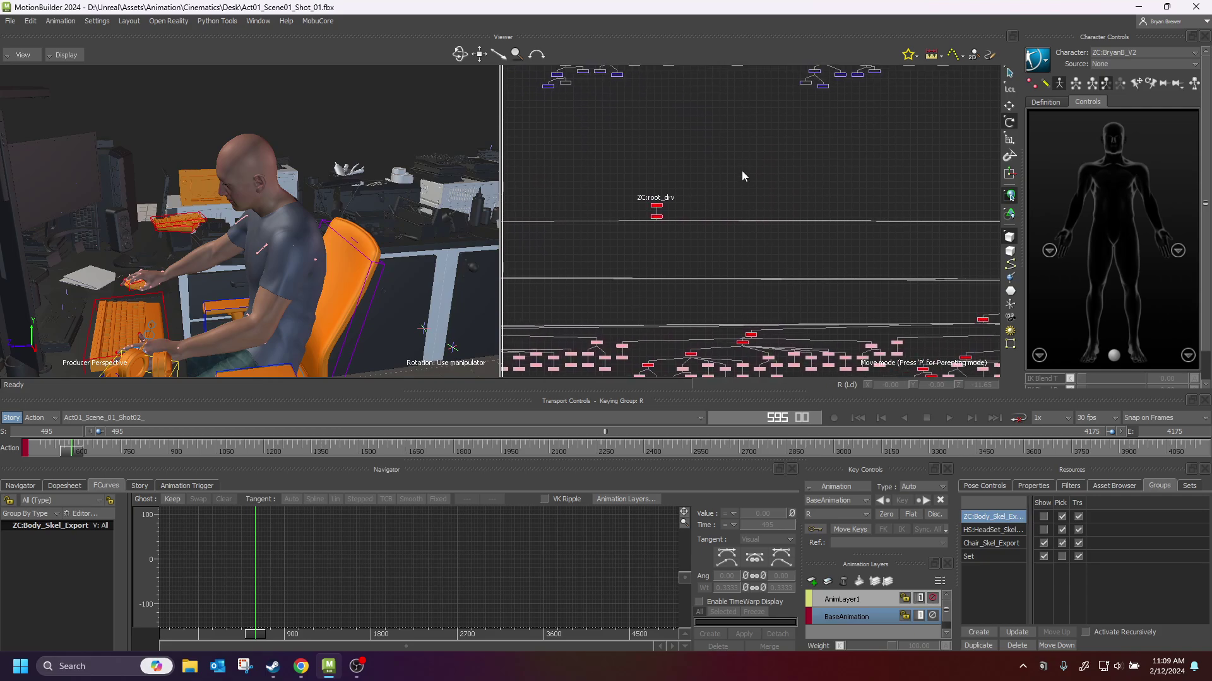
middle_click_drag(742, 171, 783, 416, "alt")
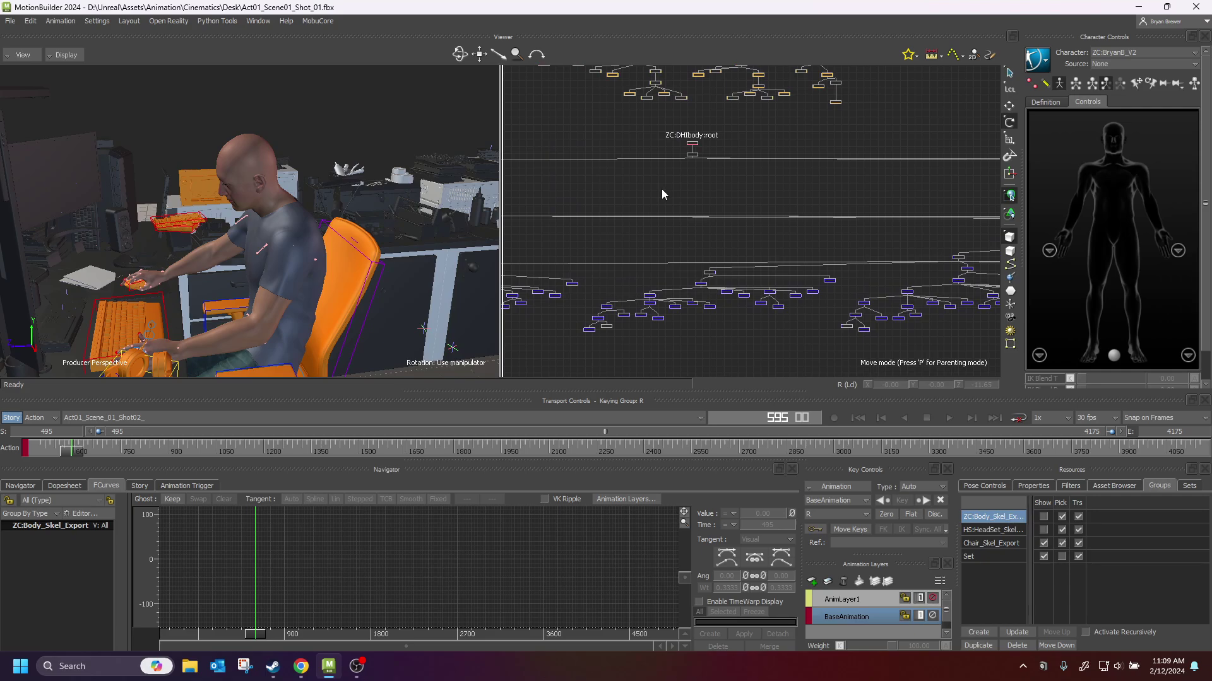
scroll(798, 240, "down", 3)
middle_click_drag(701, 248, 857, 162)
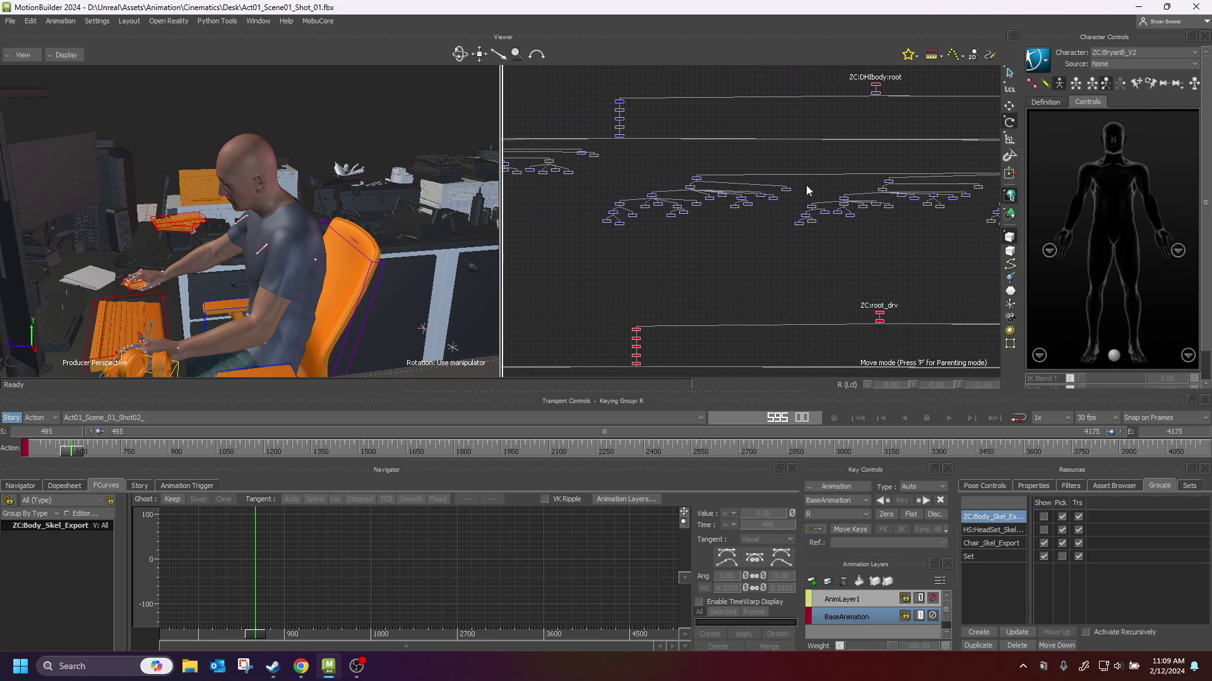
Step: Switch the perspective view to X-Ray display and frame the skeleton's torso and arms
key("ctrl+a")
left_click_drag(276, 289, 431, 259, "ctrl+shift")
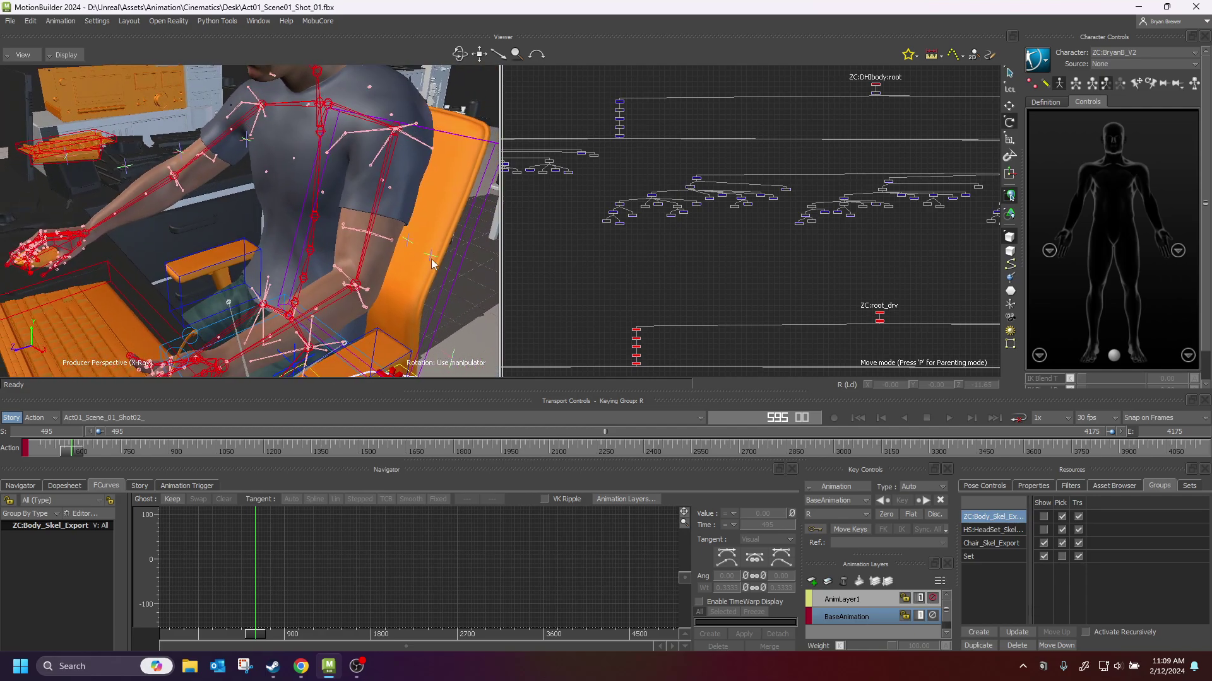
Step: Open the ZC:Relation Drivers constraint from the scene's constraints to show its relation network
left_click_drag(934, 259, 858, 200, "shift")
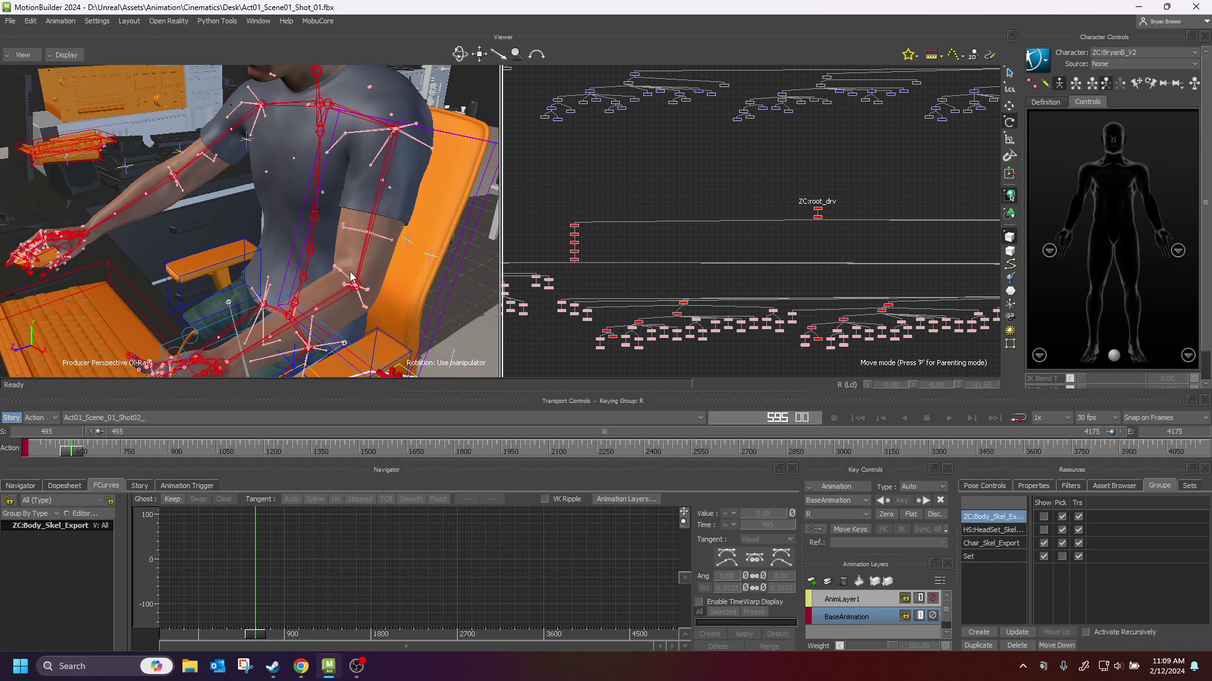
middle_click_drag(664, 160, 734, 260, "alt")
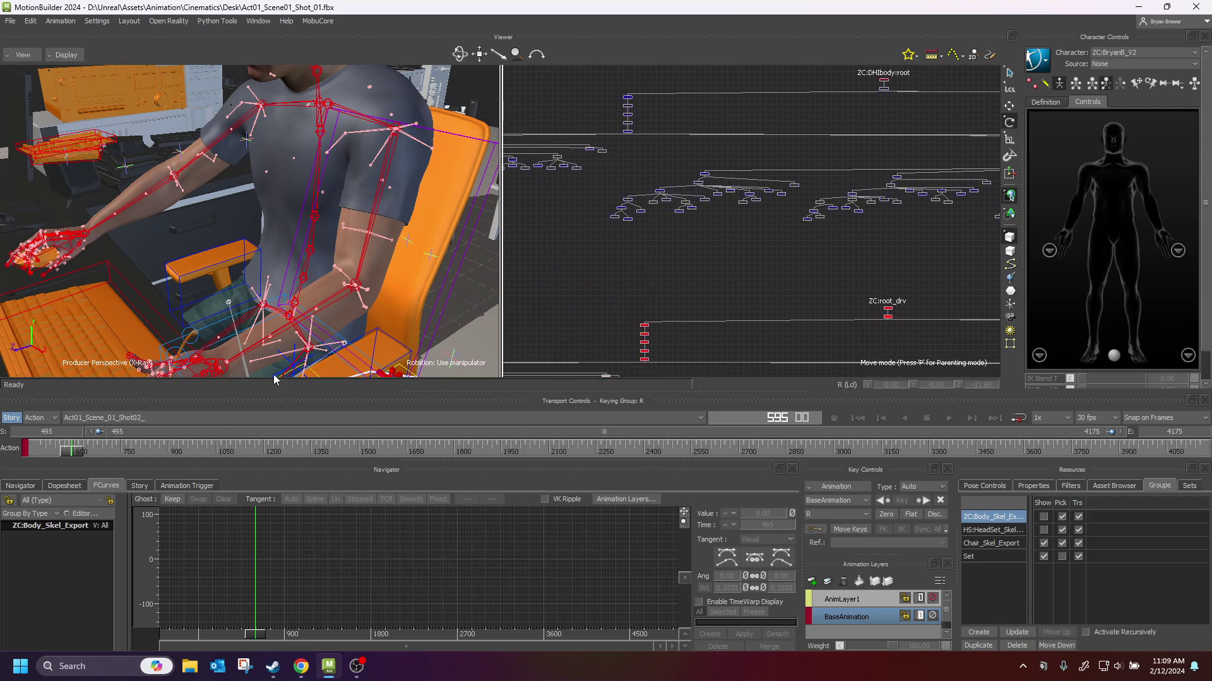
left_click(32, 489)
left_click(8, 587)
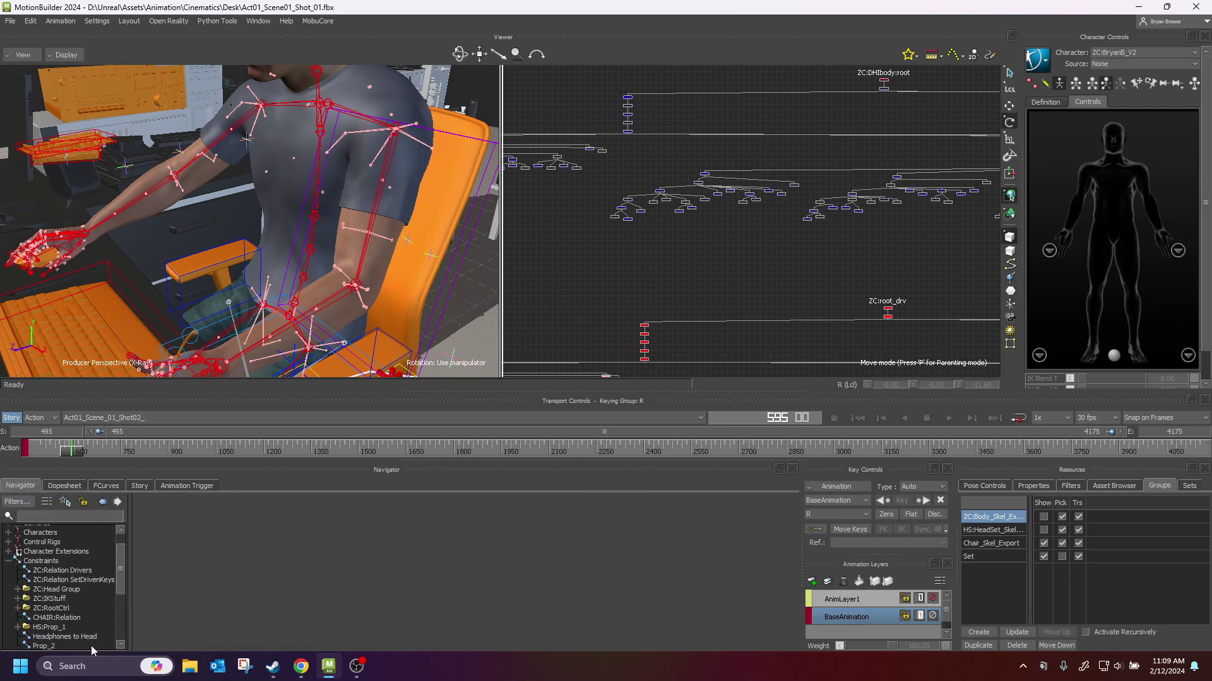
left_click(66, 570)
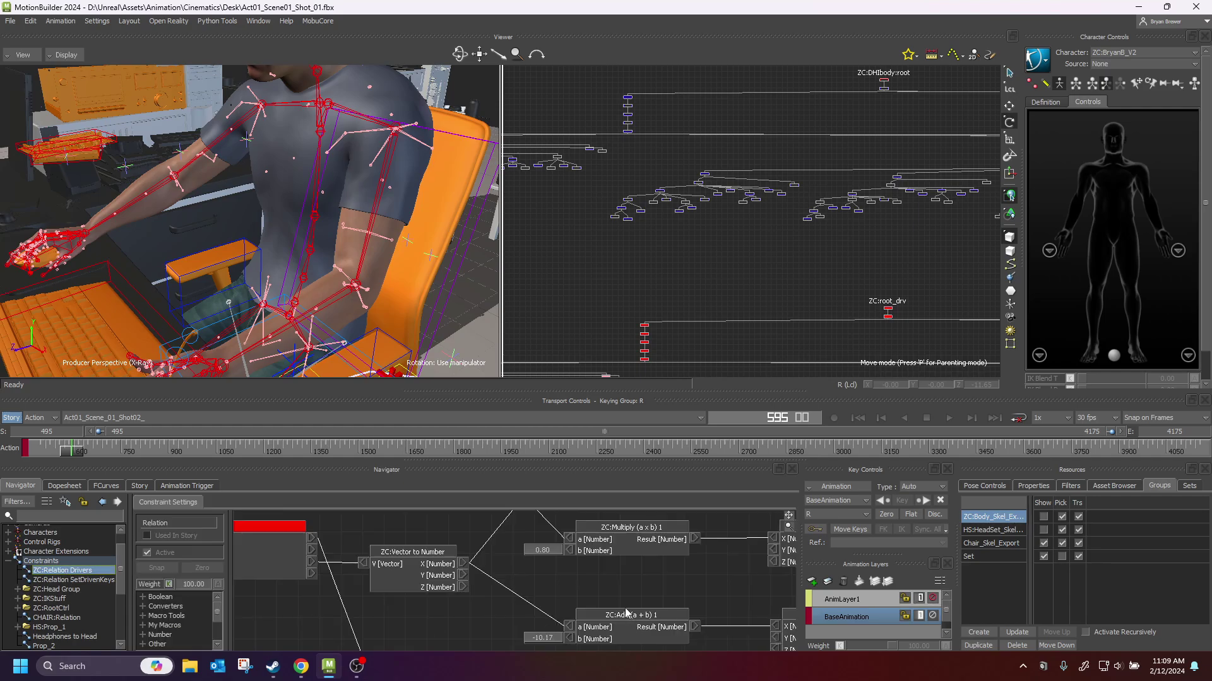
Step: Frame the whole ZC:Relation Drivers network and examine its driver relations and joint connections
key("a")
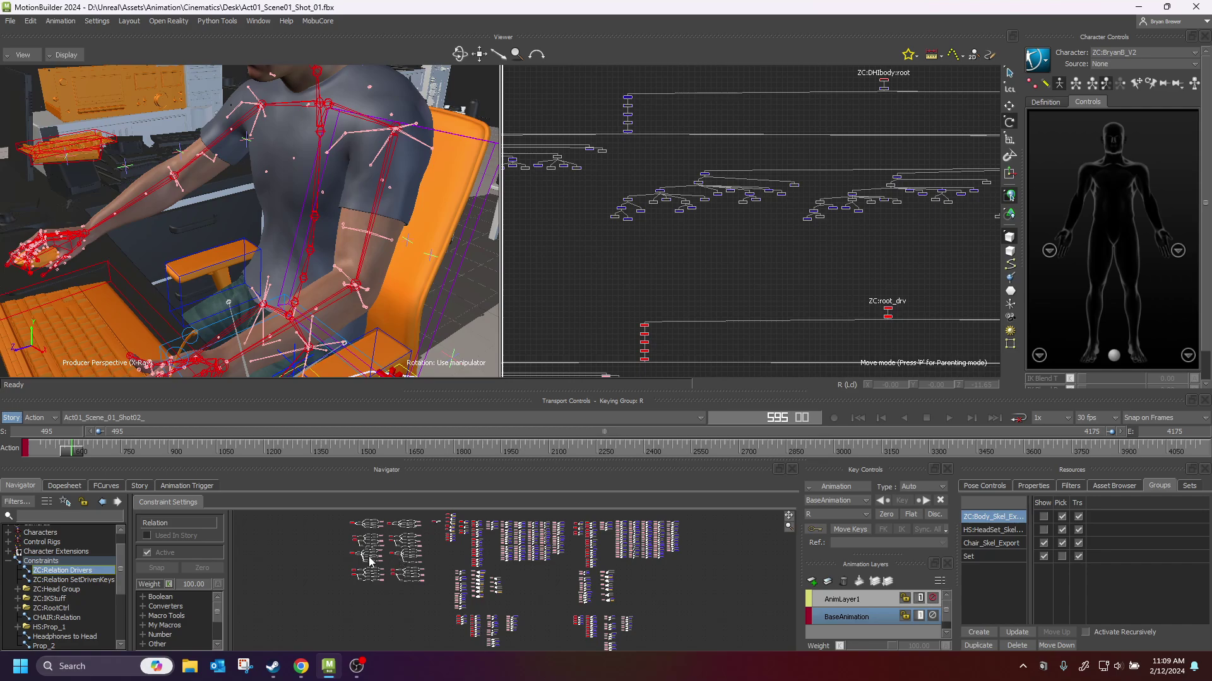
left_click_drag(369, 548, 570, 581, "ctrl")
mouse_move(499, 634)
left_mouse_down("shift")
mouse_move(480, 606)
mouse_move(482, 634)
left_mouse_up("shift")
left_click_drag(479, 575, 493, 643, "shift")
left_click_drag(523, 583, 508, 594, "ctrl")
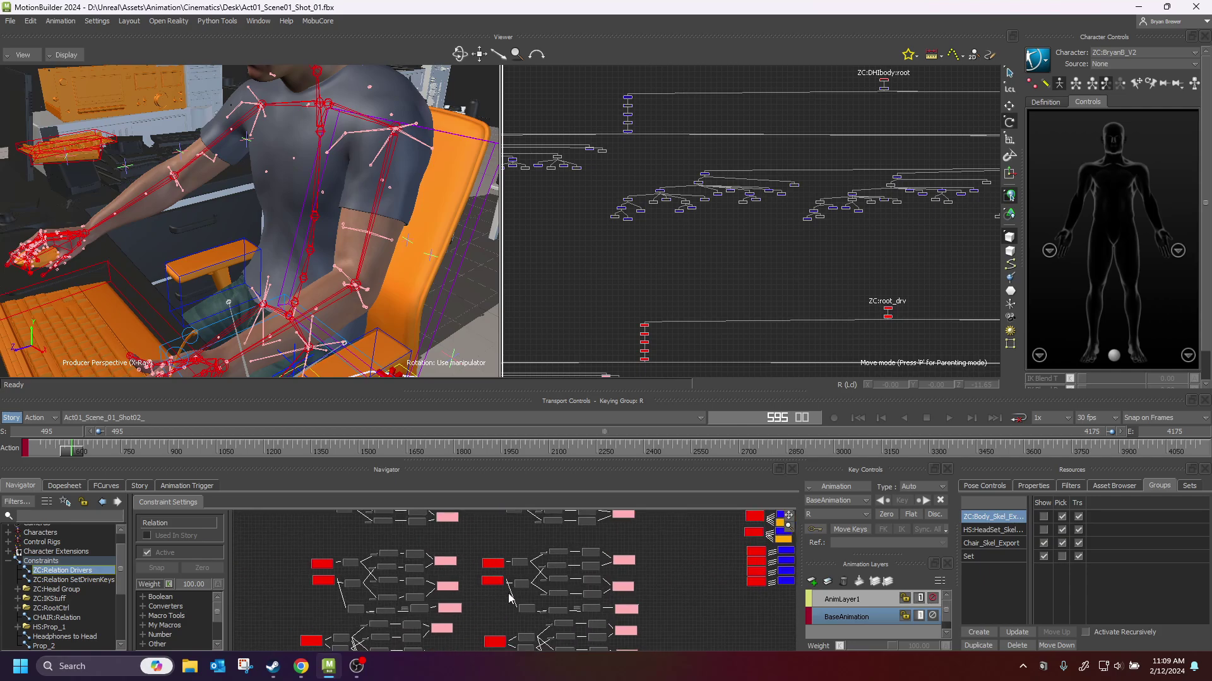
left_click_drag(665, 599, 279, 595, "shift")
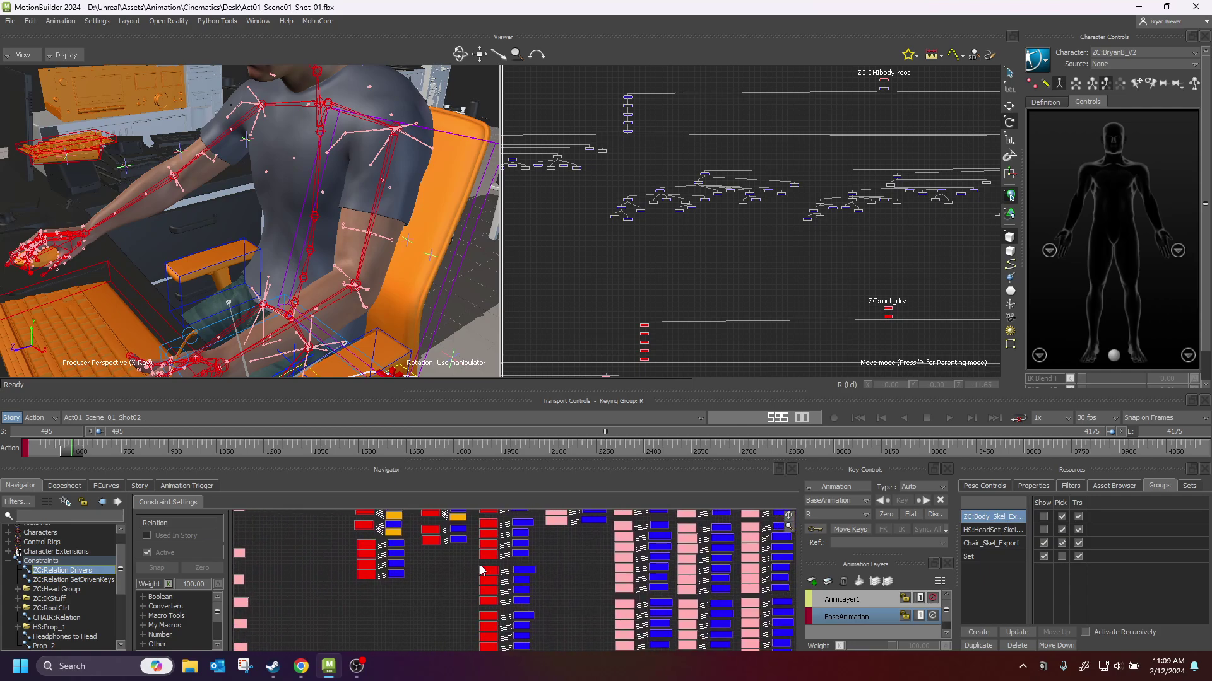
left_click_drag(607, 575, 611, 616, "shift")
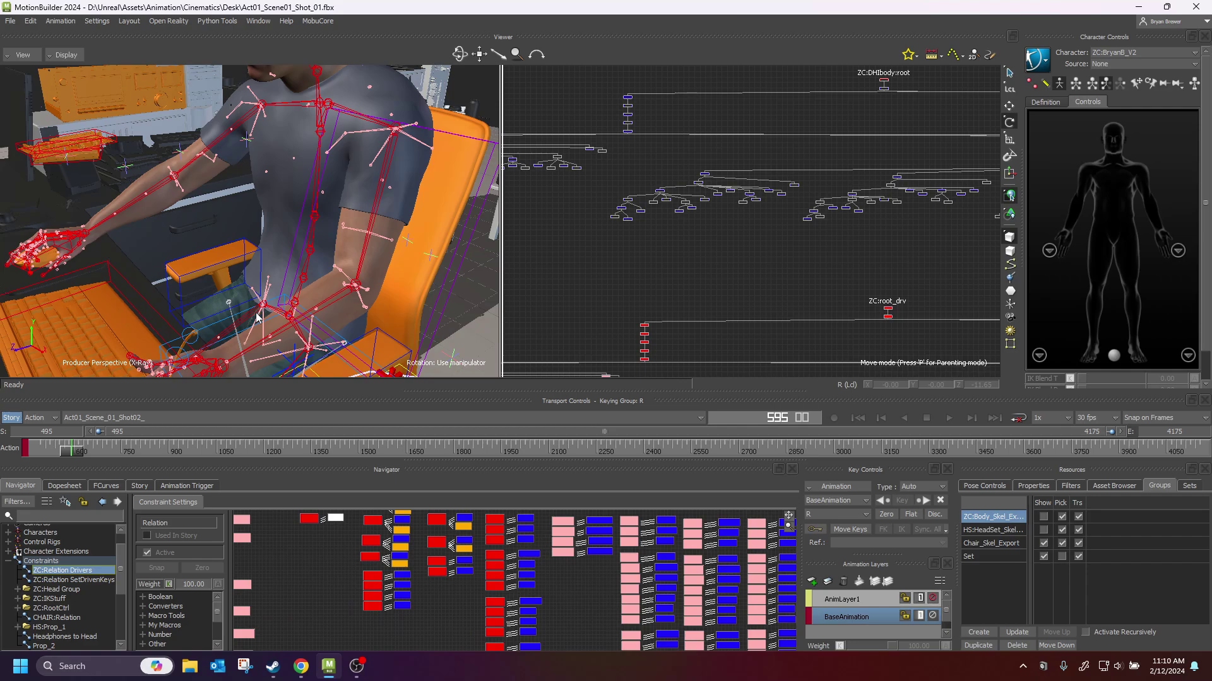
Step: Turn off X-Ray display in the perspective view and select the joint group containing ZC:DHIbody:middle_metacarpal_slide_r in the schematic
left_click_drag(209, 281, 231, 257, "alt")
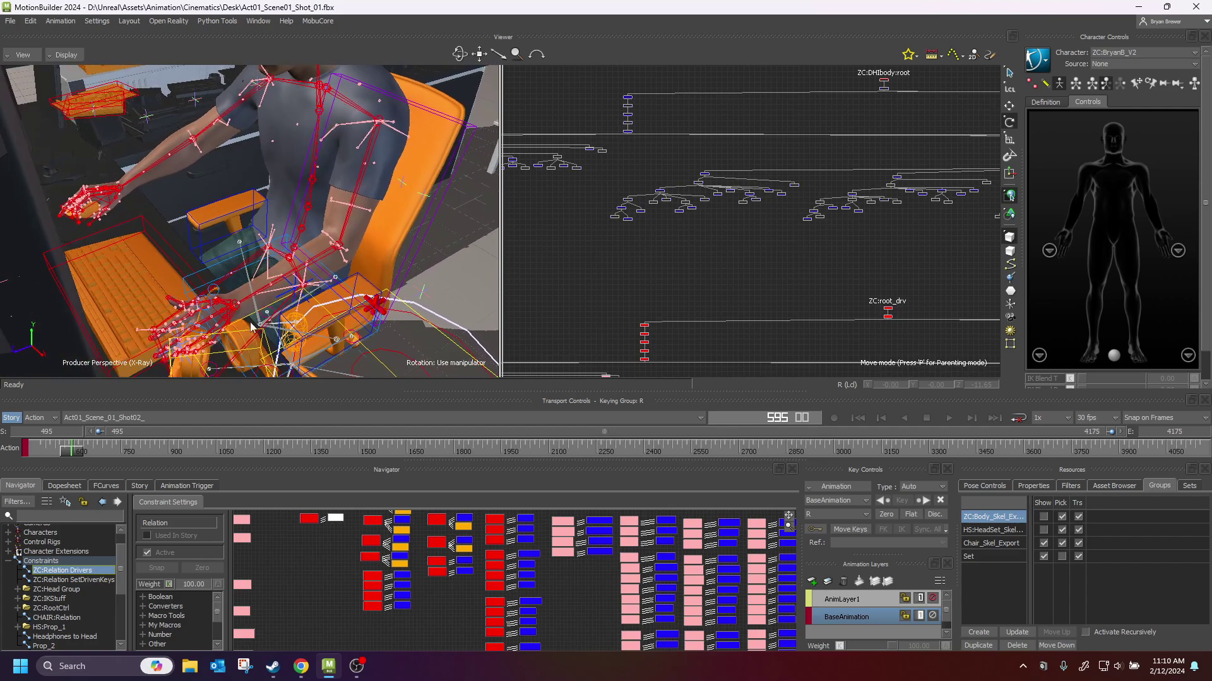
key("ctrl+a")
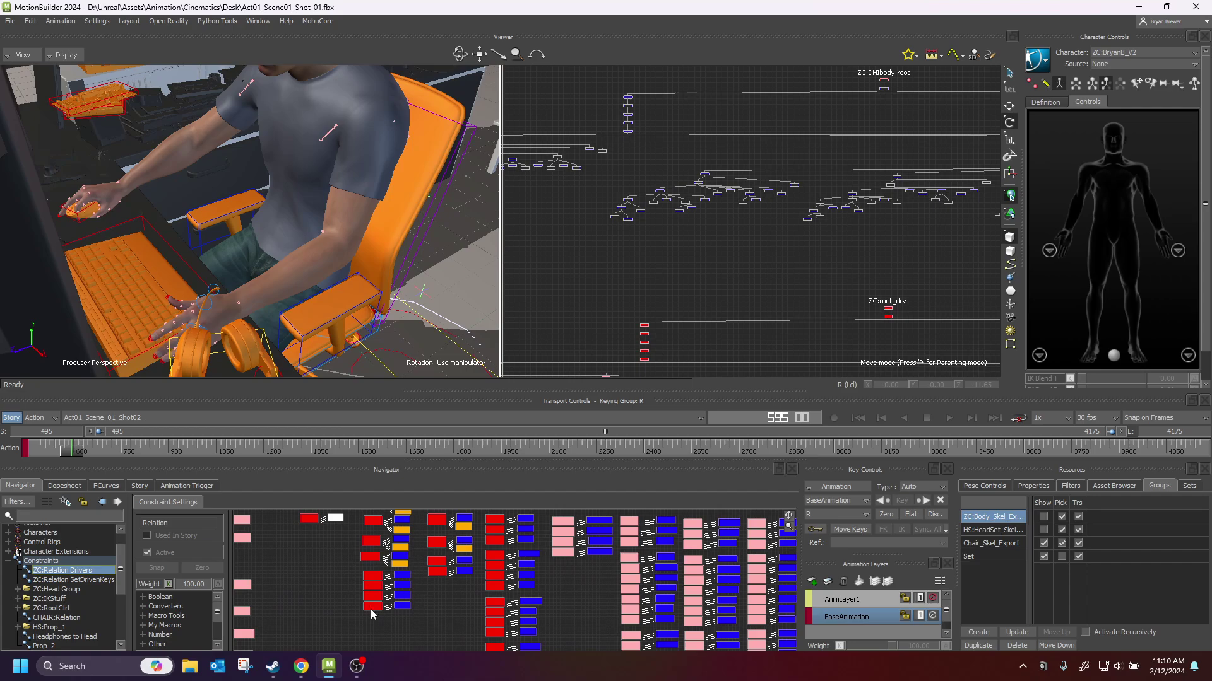
left_click_drag(573, 605, 422, 611, "shift")
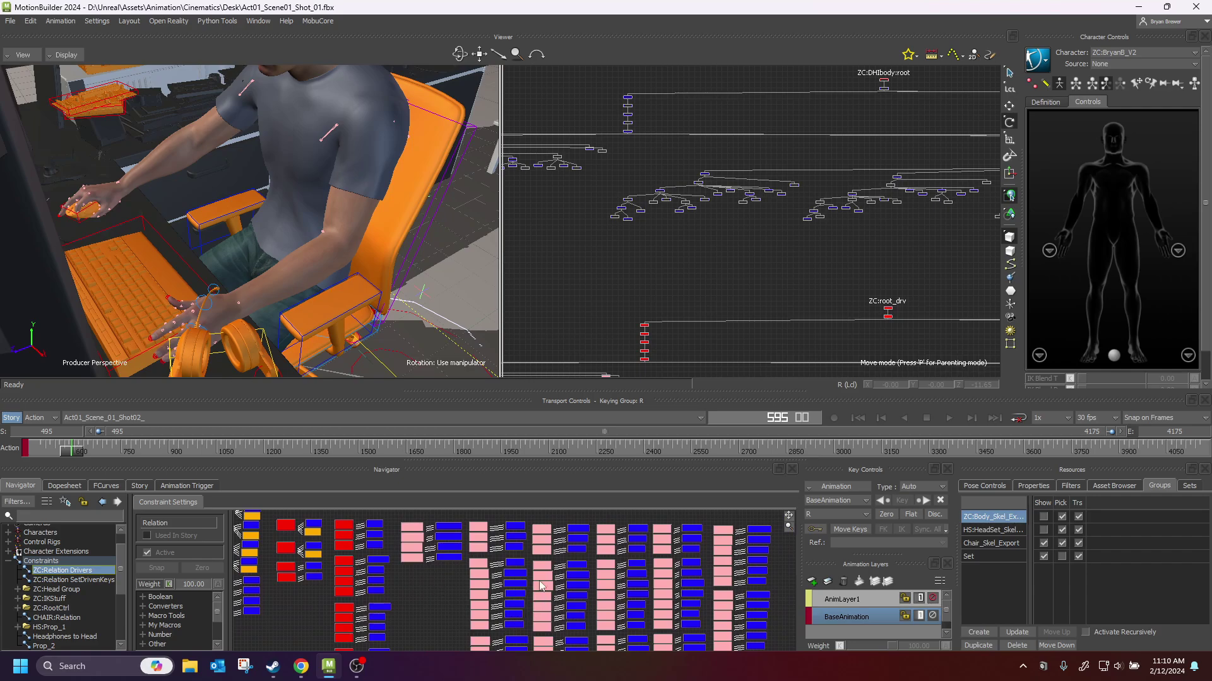
left_click_drag(757, 318, 807, 264, "shift")
left_click_drag(857, 210, 658, 284)
left_click_drag(334, 165, 350, 215, "ctrl+shift")
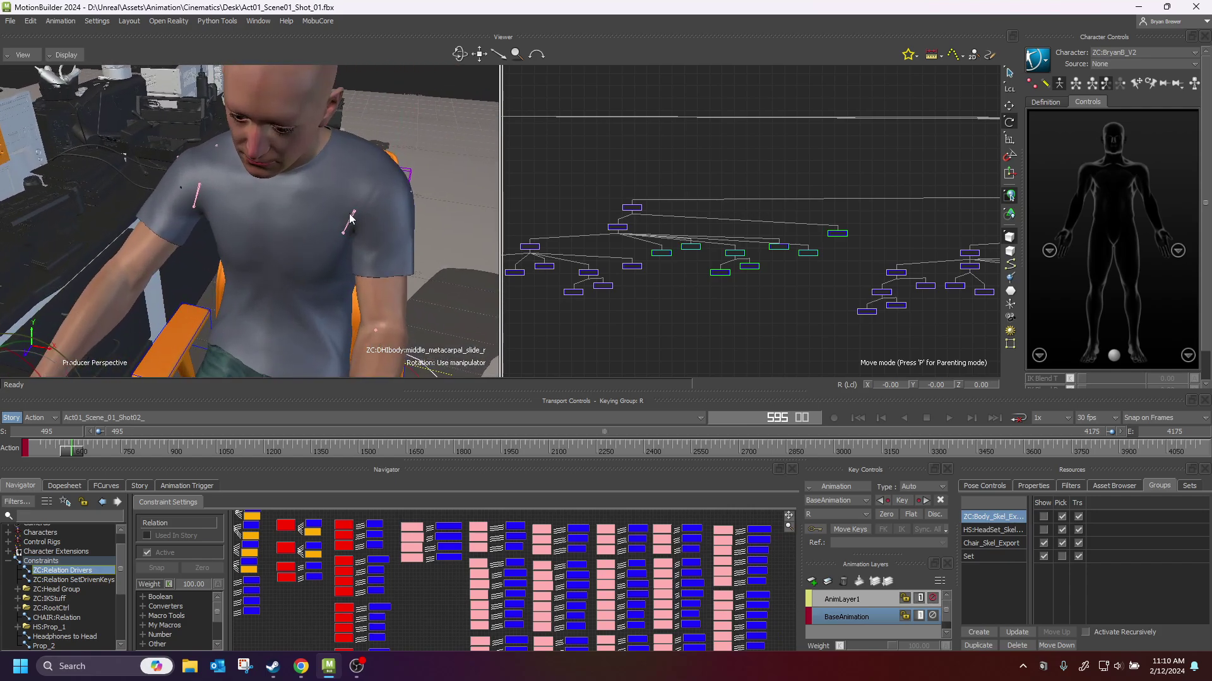
Step: Restore the X-Ray display, go to frame 495, and frame the character's left arm
key("ctrl+x")
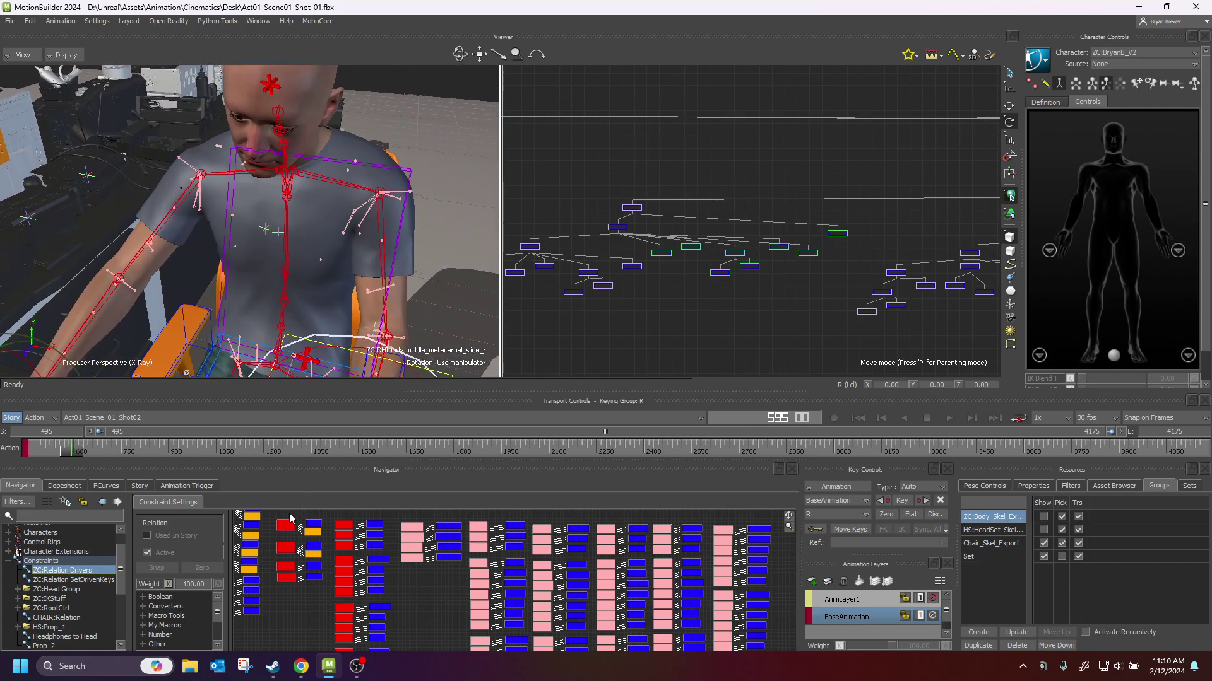
left_click(82, 452)
left_click_drag(82, 452, 5, 440)
left_click_drag(440, 191, 383, 180, "alt")
middle_click_drag(383, 180, 404, 206, "alt")
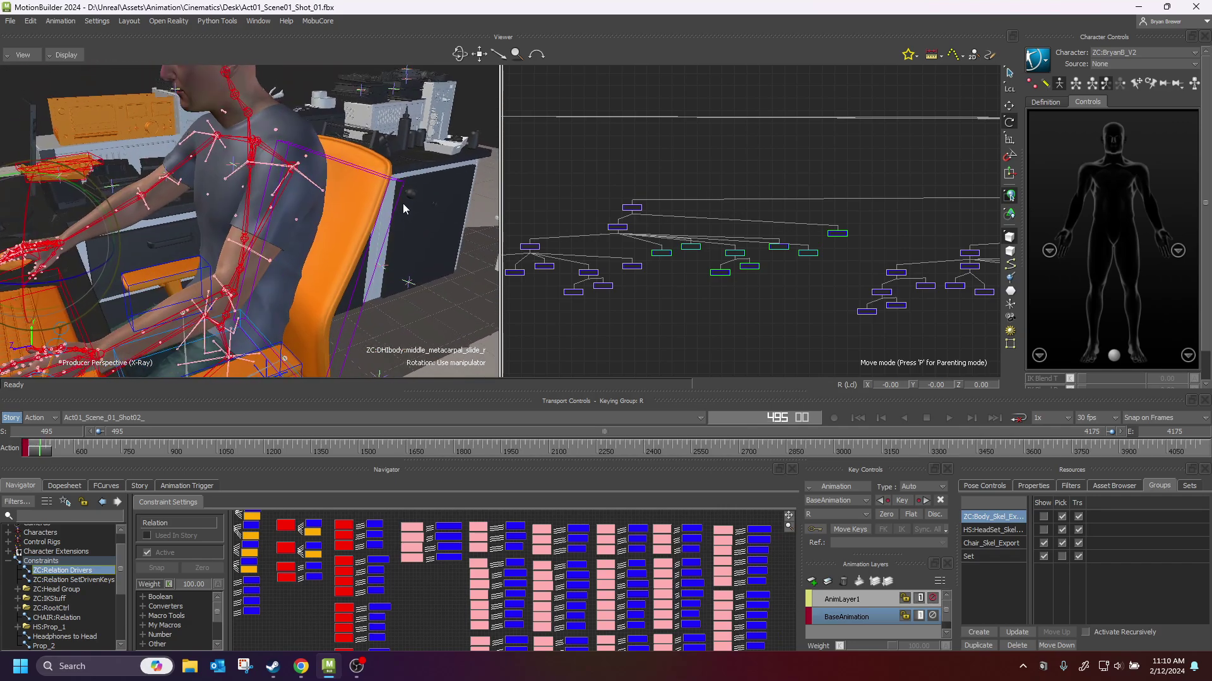
right_click_drag(404, 206, 450, 199, "alt")
Step: Set the character's input source to ZC:Control Rig and frame the arms from the front
left_click(1156, 61)
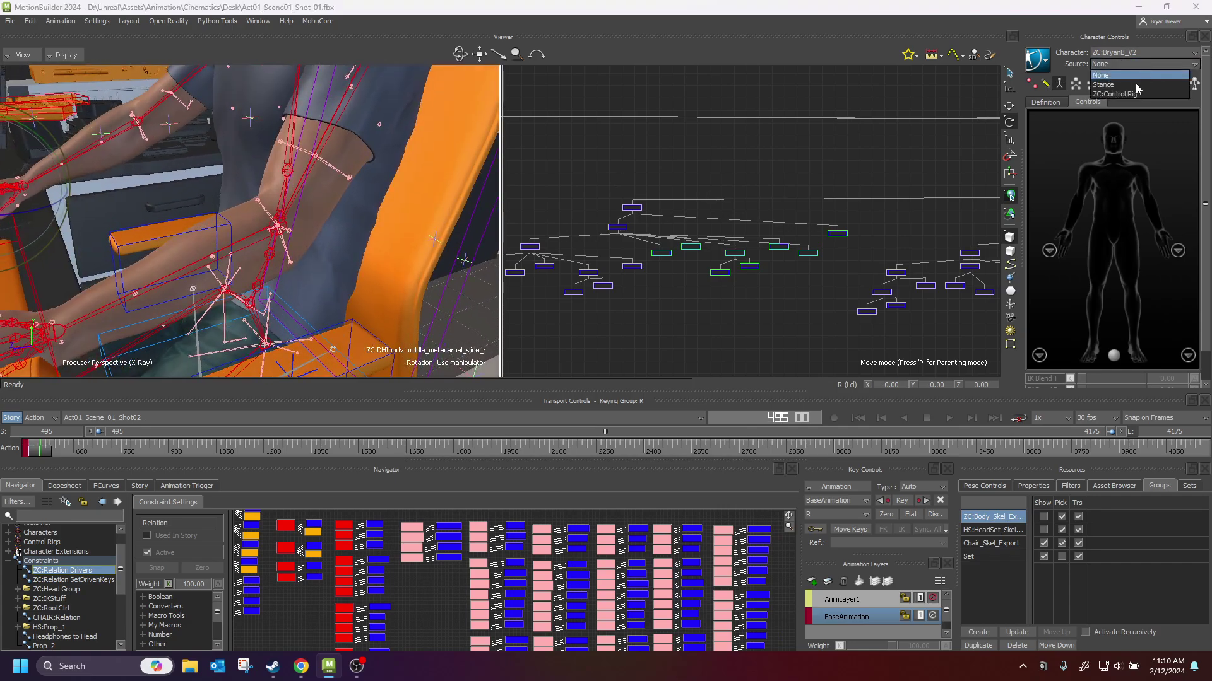
left_click(1127, 93)
left_click_drag(212, 217, 235, 218, "alt")
left_click(1058, 83)
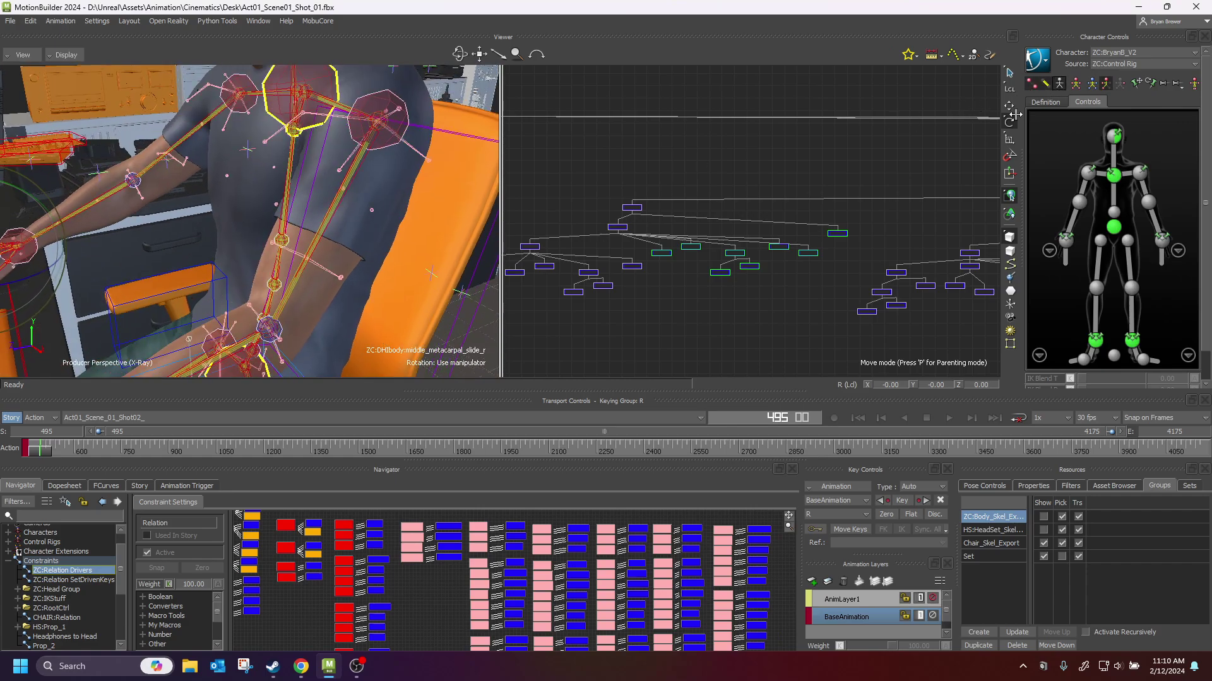
left_click_drag(313, 245, 309, 242, "alt")
left_click_drag(223, 272, 278, 277, "alt")
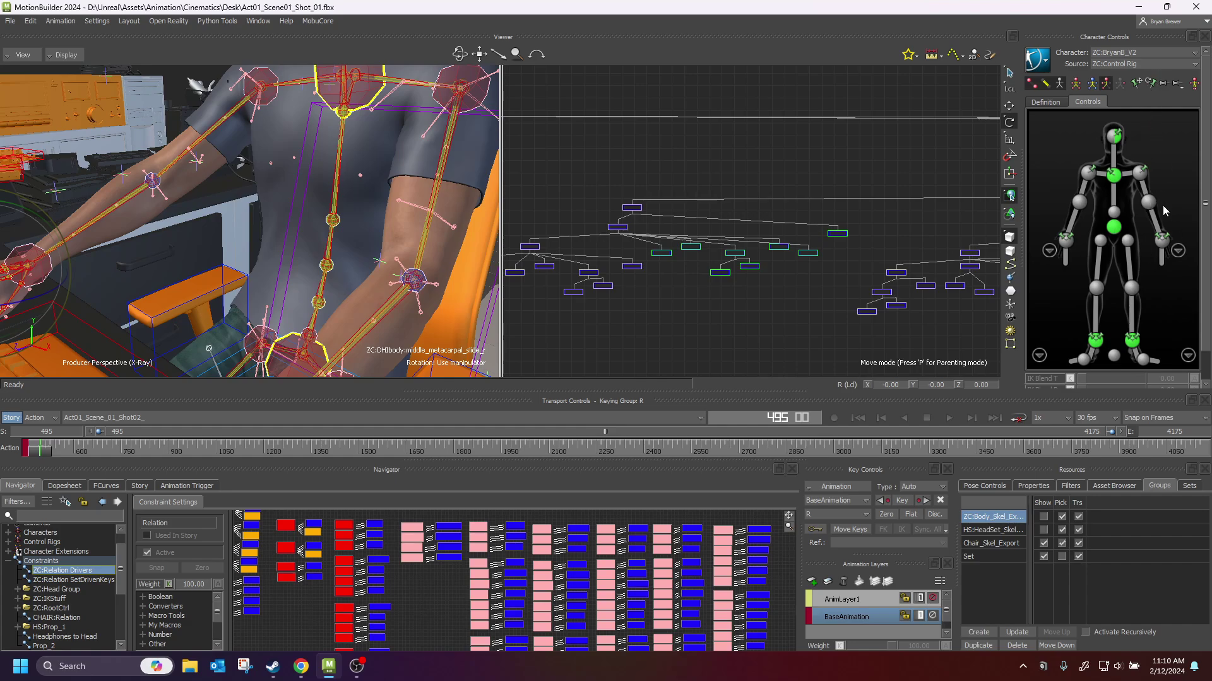
Step: Select the left forearm control and rotate it about its Z axis to test the elbow bend
left_click(1162, 240)
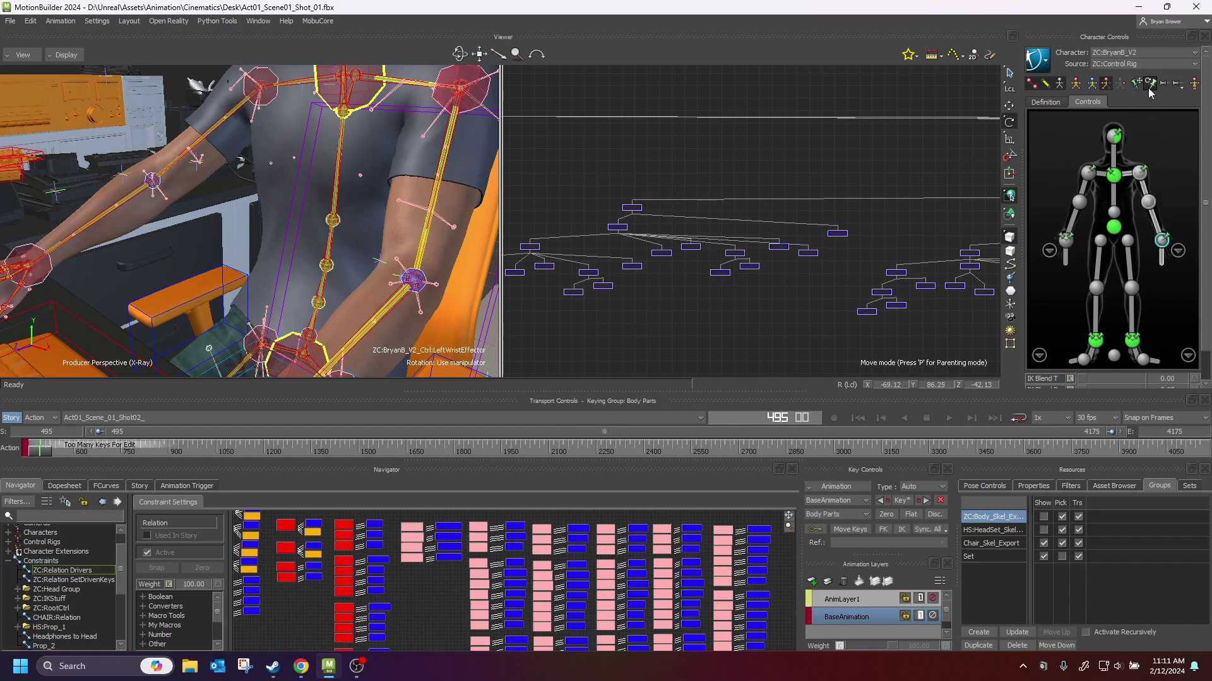
left_click(1147, 212)
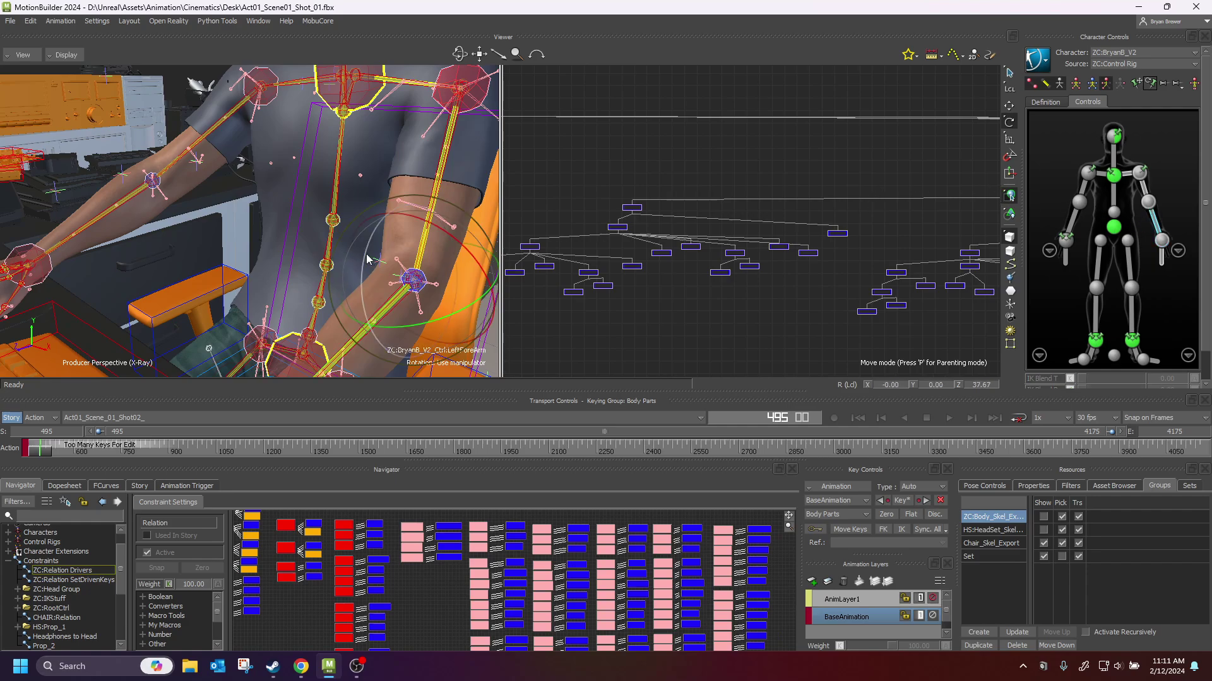
left_click_drag(371, 265, 306, 243)
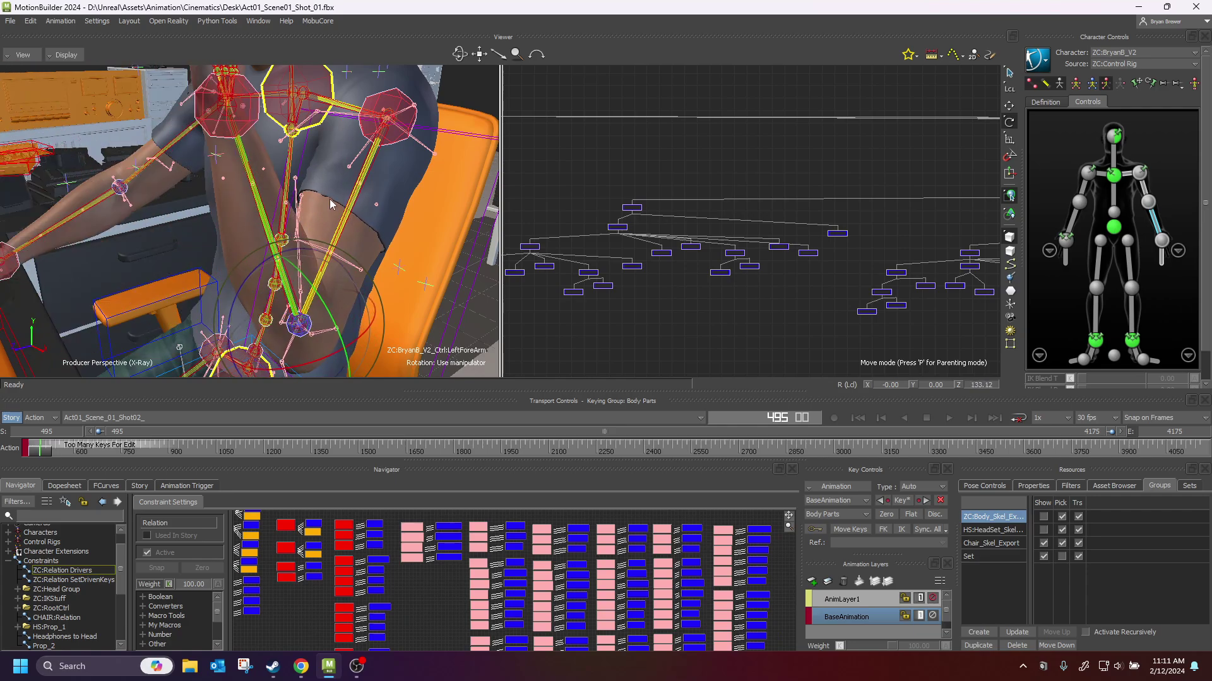
left_click_drag(332, 204, 240, 357, "alt")
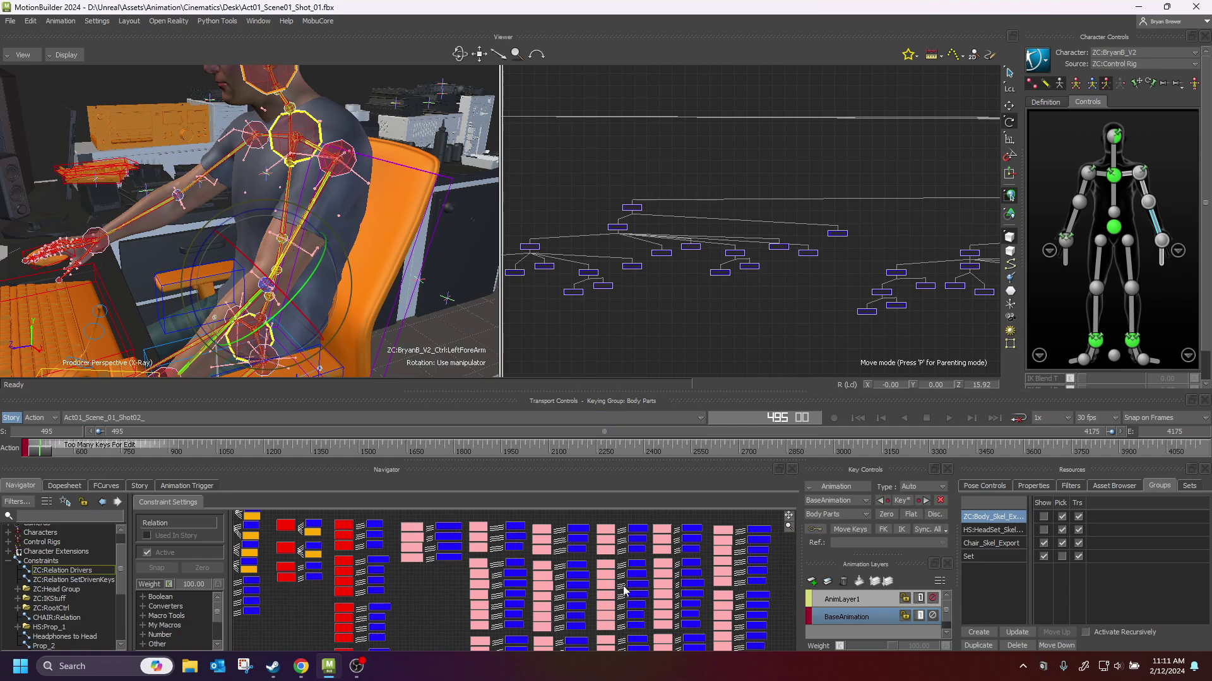
Step: Examine the arm relations in the driver network and return to frame 495 to discard the unkeyed forearm rotation
scroll(611, 586, "down", 3)
middle_click_drag(444, 594, 649, 570)
scroll(650, 570, "up", 5)
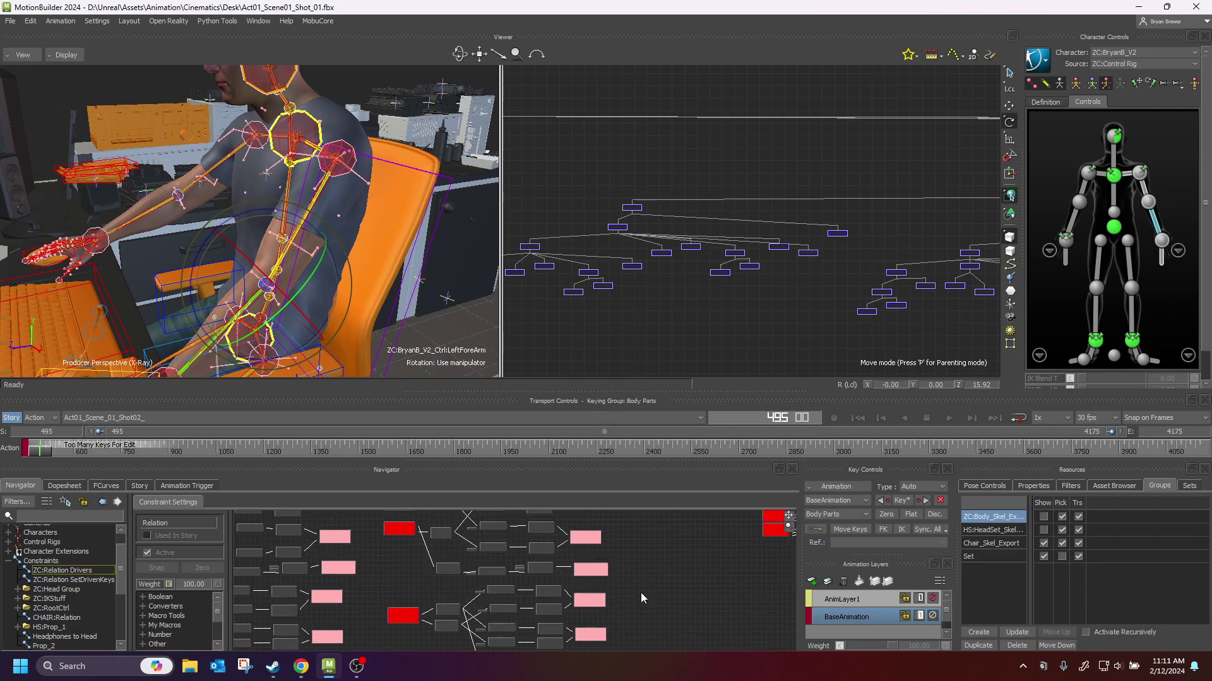
scroll(504, 615, "down", 8)
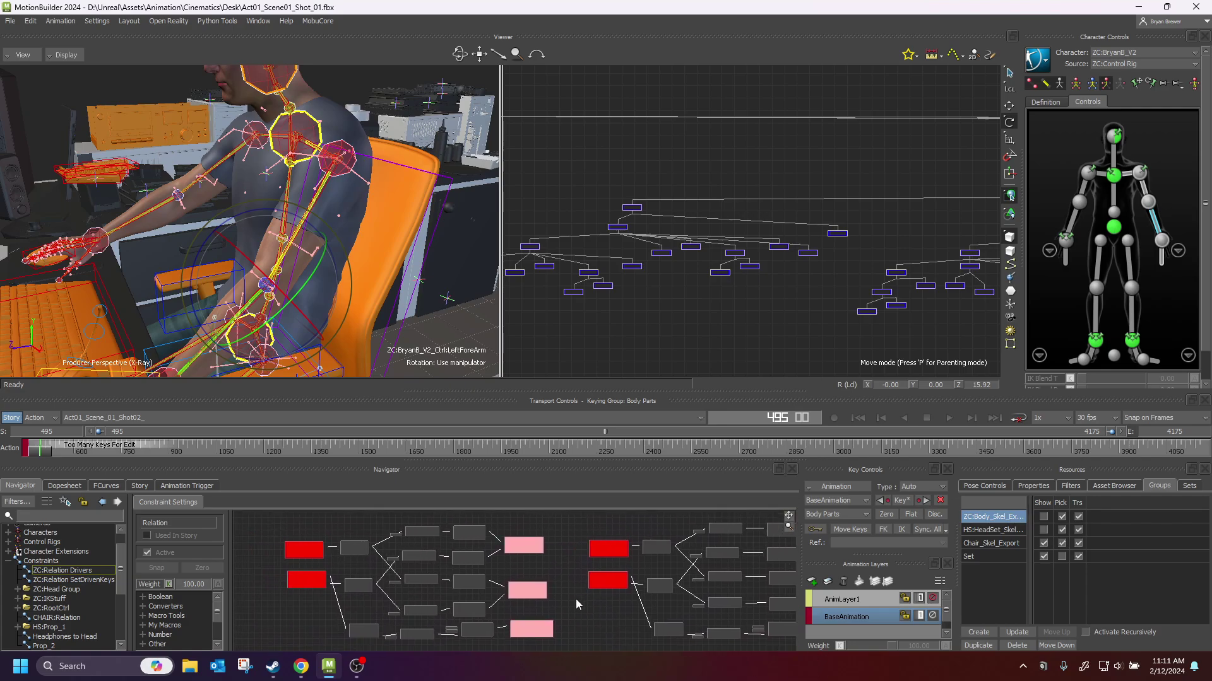
middle_click_drag(587, 604, 485, 526)
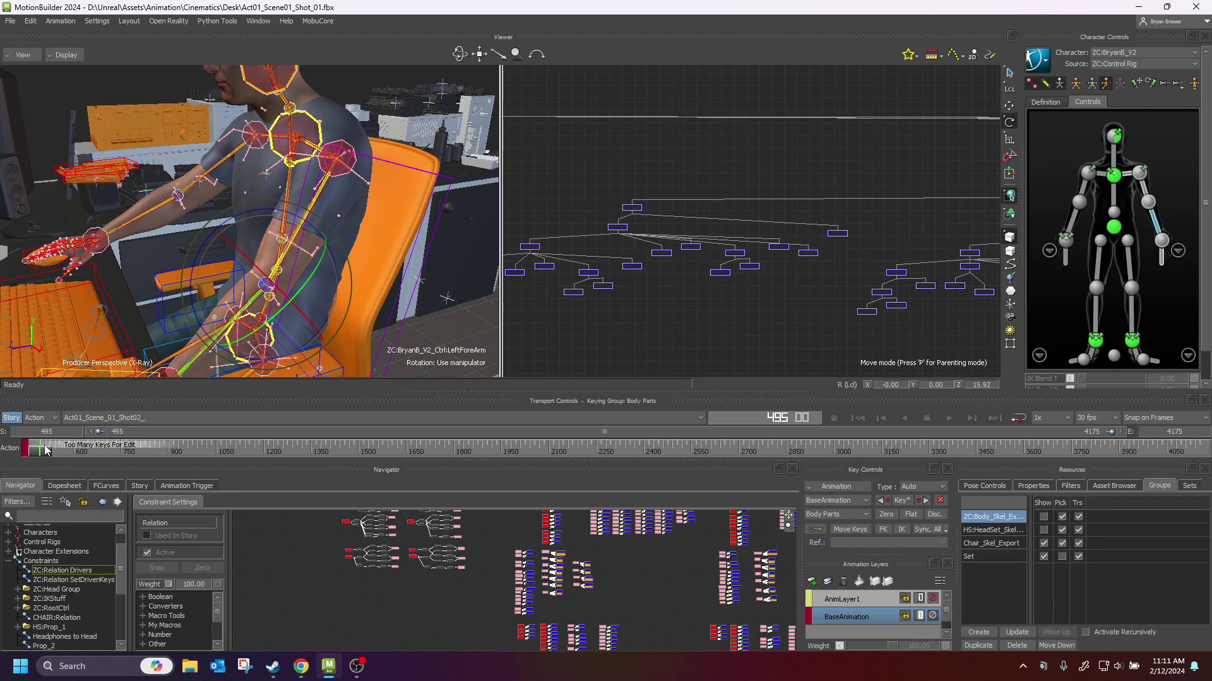
left_click_drag(48, 452, 22, 451)
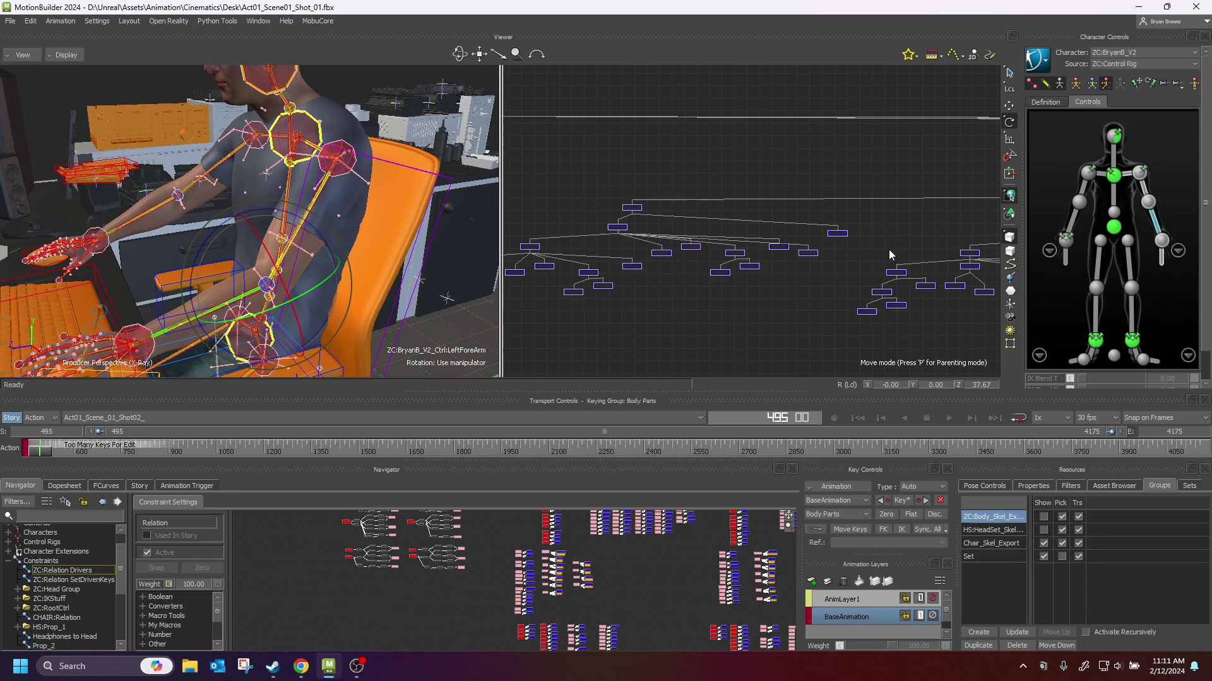
Step: Clear the selection and select all members of the ZC:Body_Skel_Export group
scroll(889, 255, "down", 5)
middle_click_drag(792, 265, 573, 184)
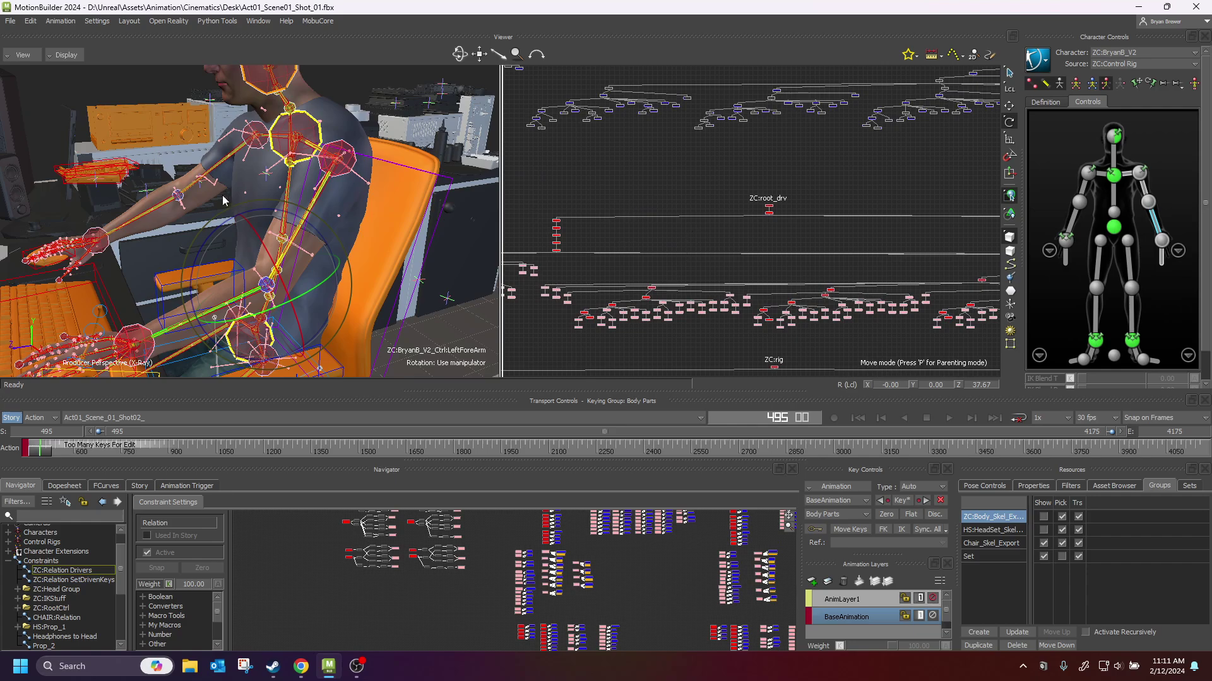
left_click_drag(271, 169, 287, 183, "ctrl+shift")
middle_click_drag(708, 185, 508, 270)
middle_click_drag(585, 218, 676, 323)
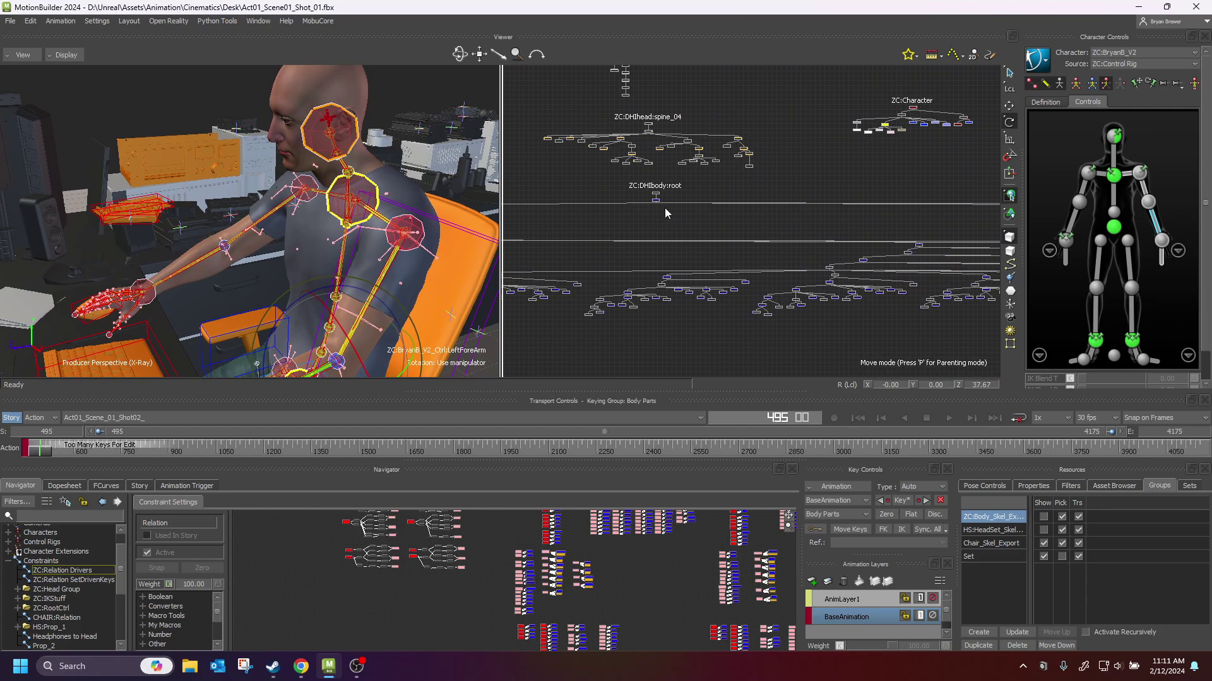
scroll(665, 207, "up", 3)
scroll(622, 199, "up", 2)
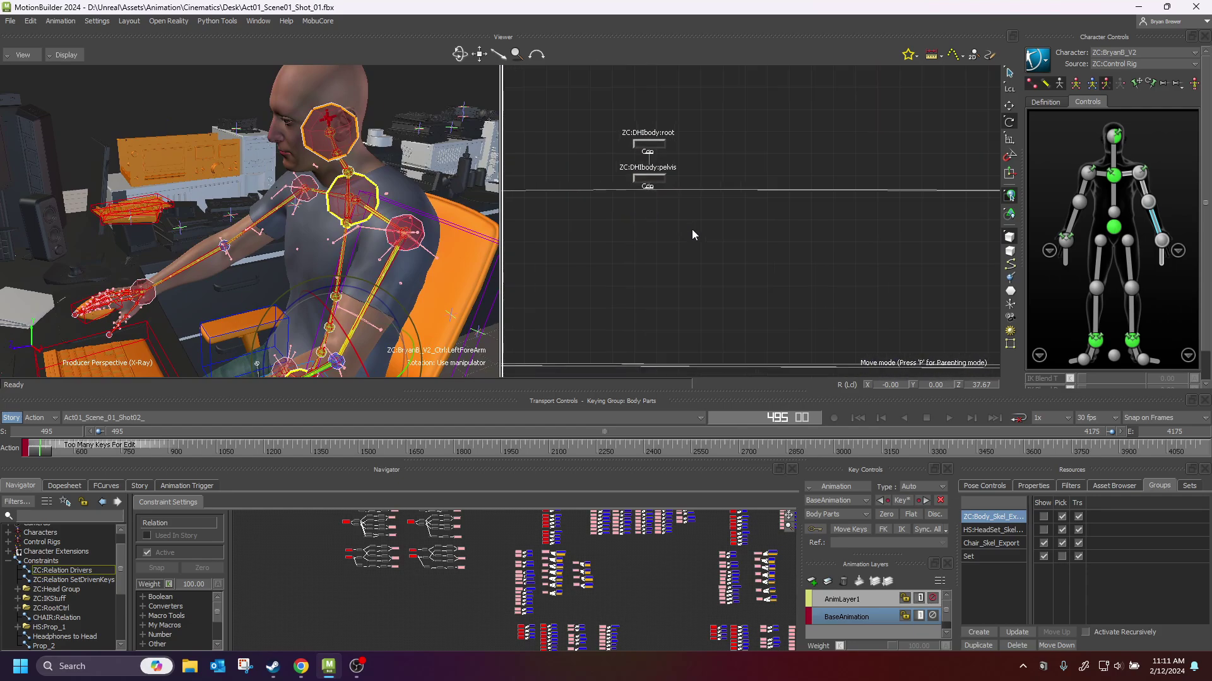
left_click(618, 306)
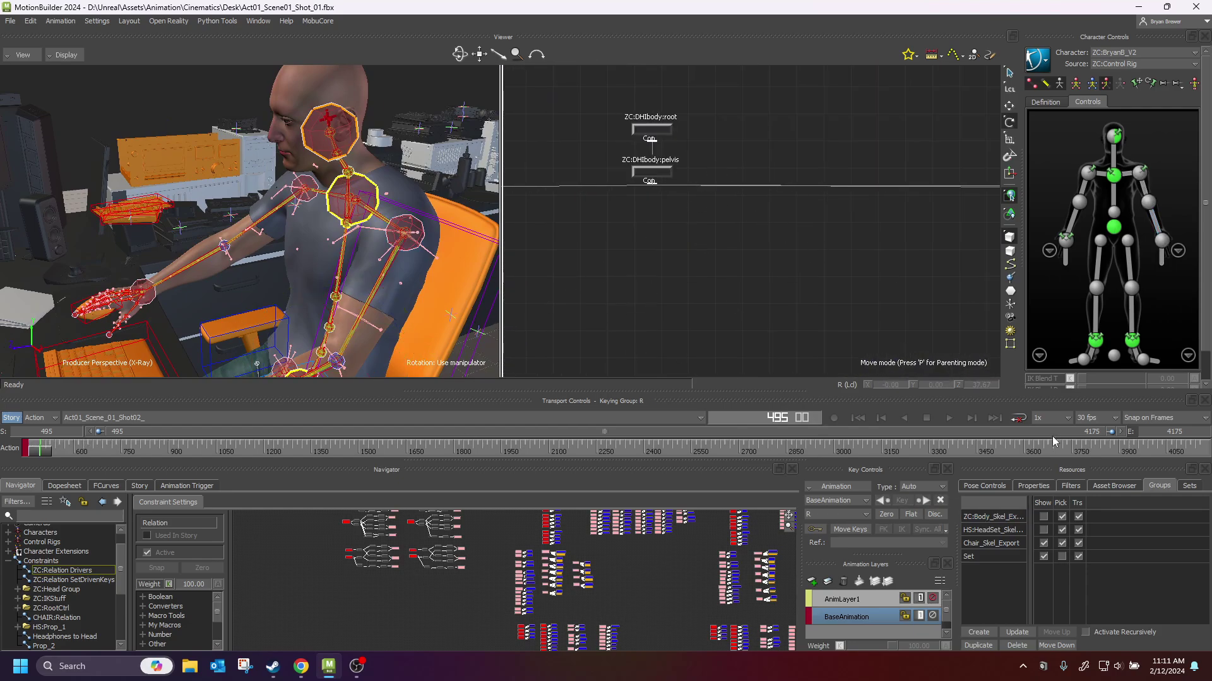
left_click(1001, 521)
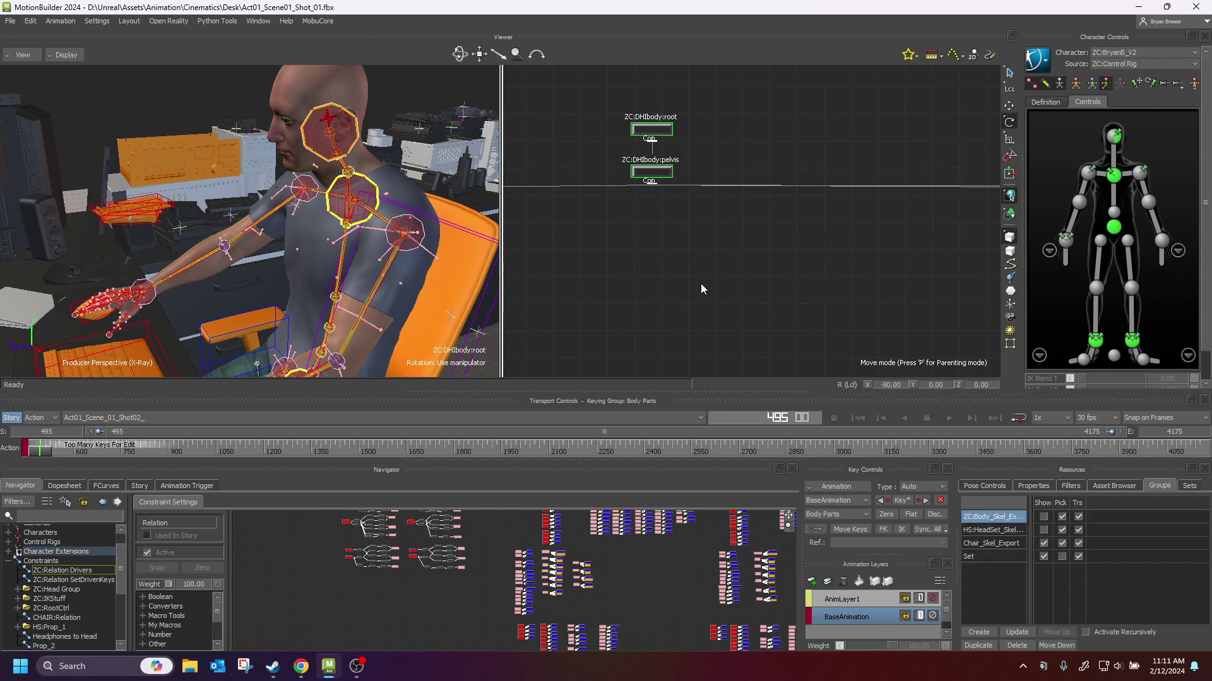
scroll(695, 284, "down", 5)
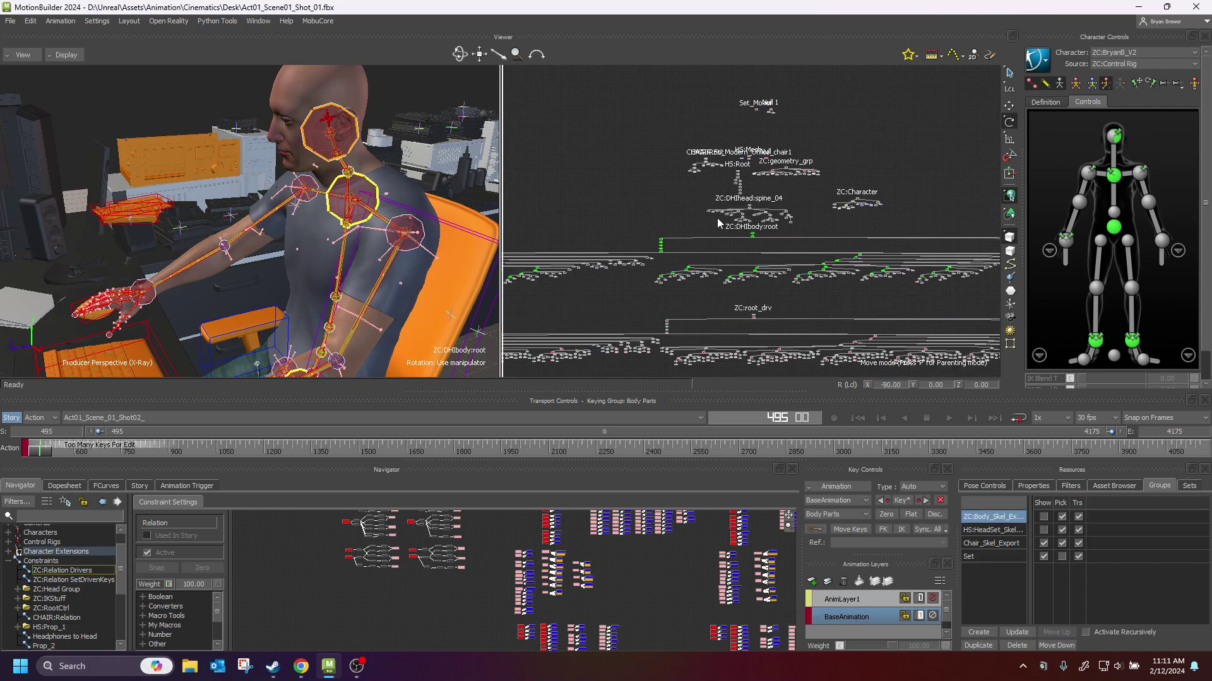
Step: Expand the Body_ExportSkel character extension and examine its joints alongside the selected ZC:DHIbody:root hierarchy
left_click(10, 553)
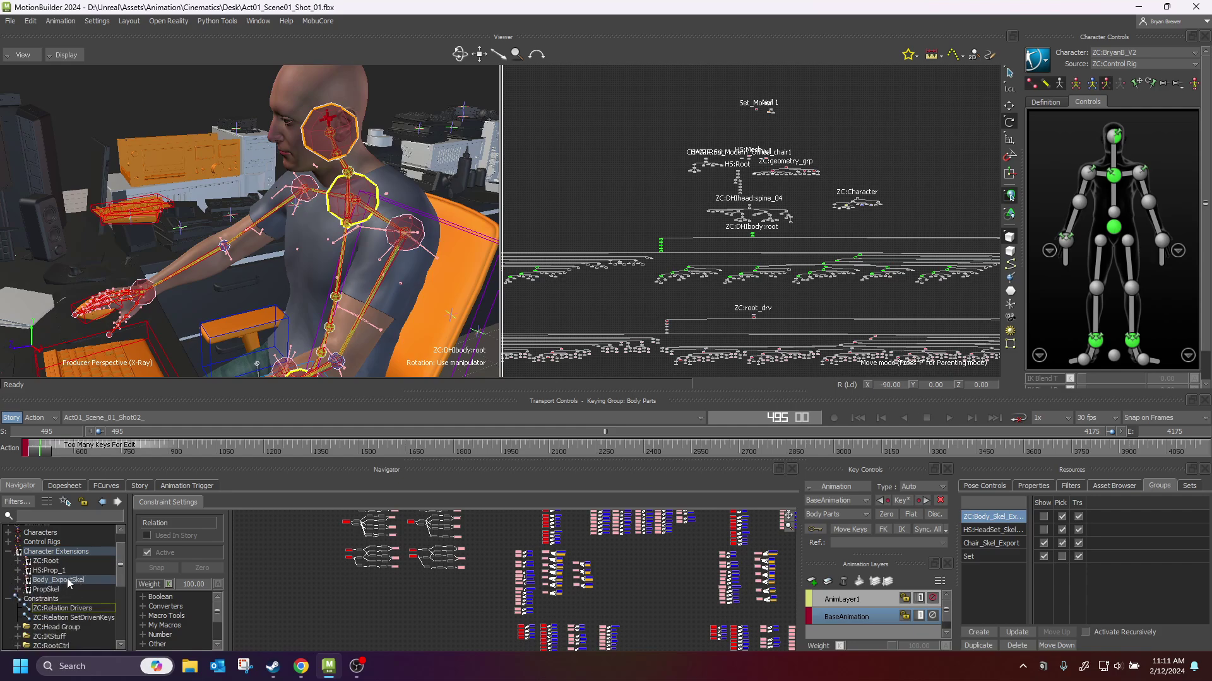
left_click(17, 580)
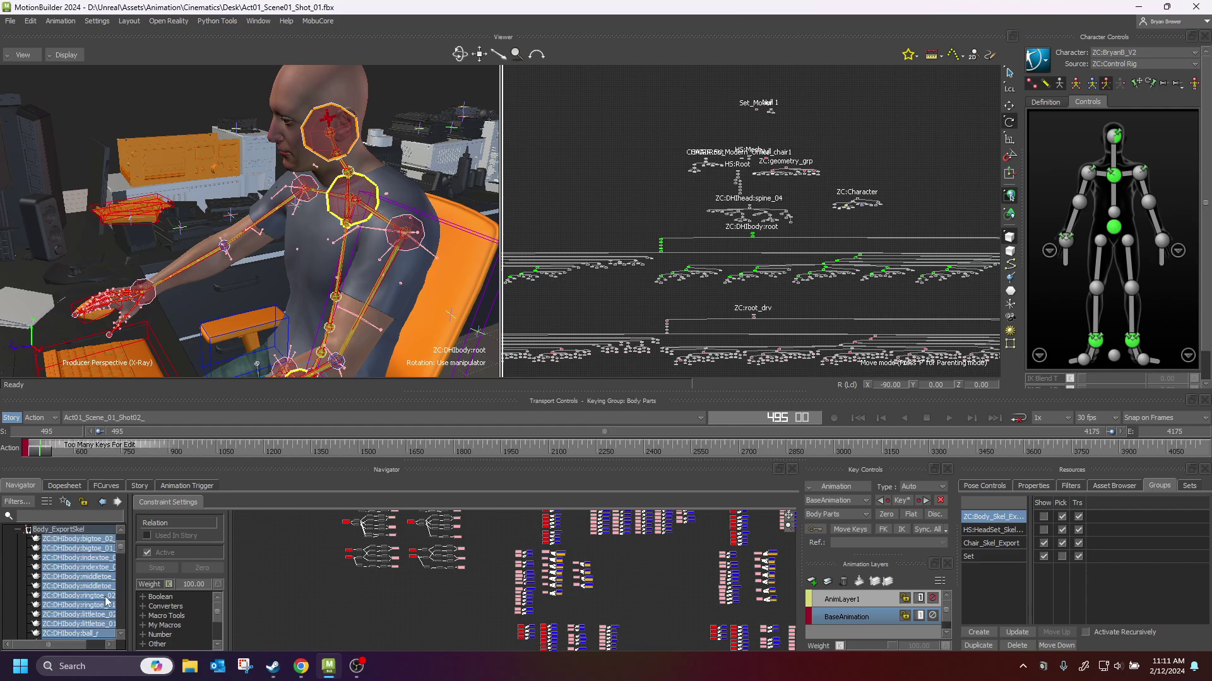
mouse_move(121, 555)
left_mouse_down()
mouse_move(126, 612)
mouse_move(127, 533)
left_mouse_up()
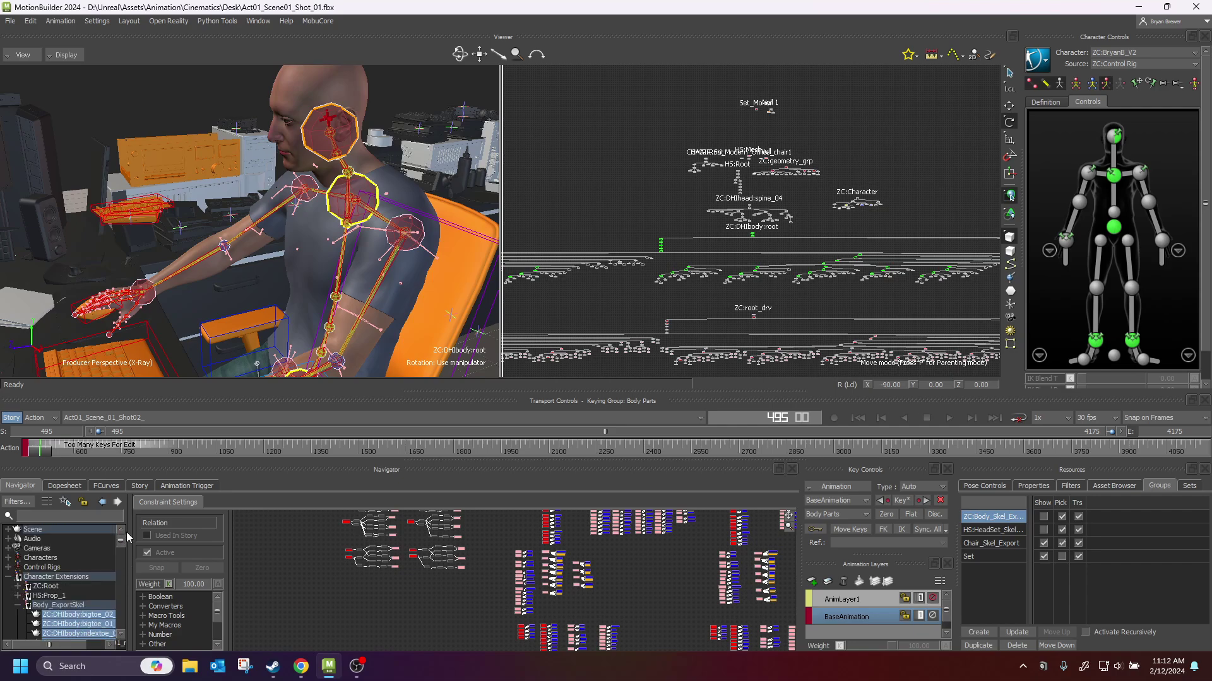
scroll(687, 314, "up", 1)
scroll(686, 314, "up", 5)
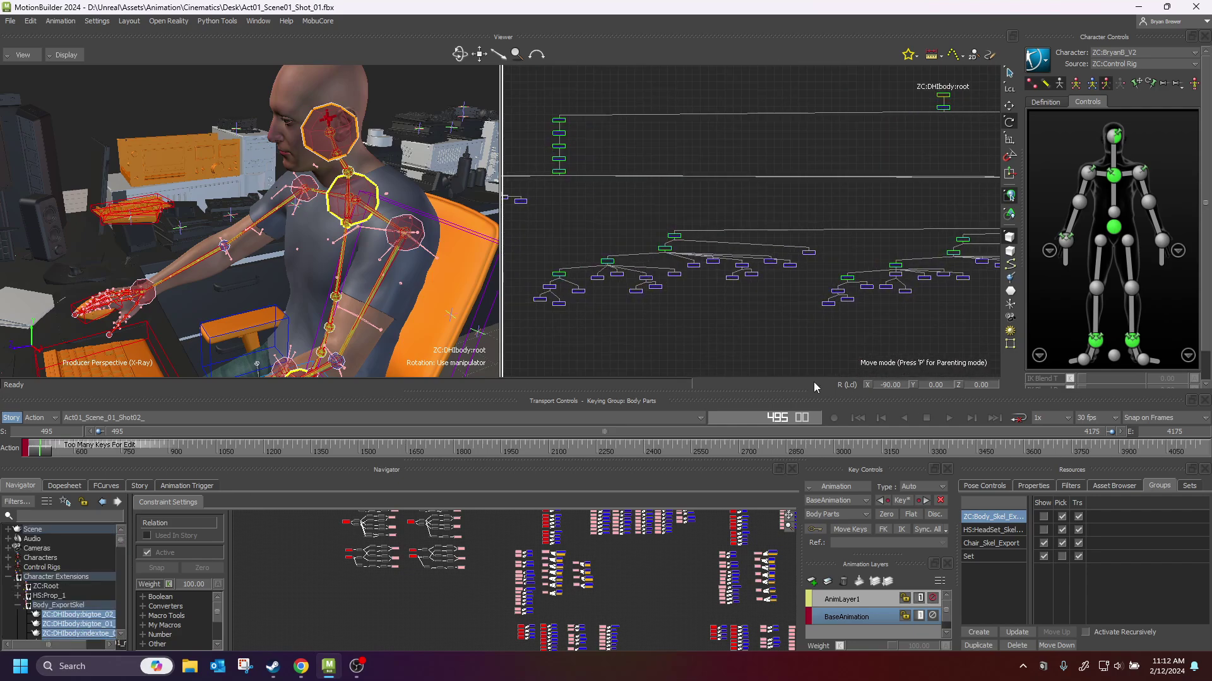
Step: Inspect the right middle finger's metacarpal slide and bulge joints, followed by middle_02_r, by selecting them in the ZC:DHIbody:root hierarchy
left_click_drag(729, 288, 691, 287)
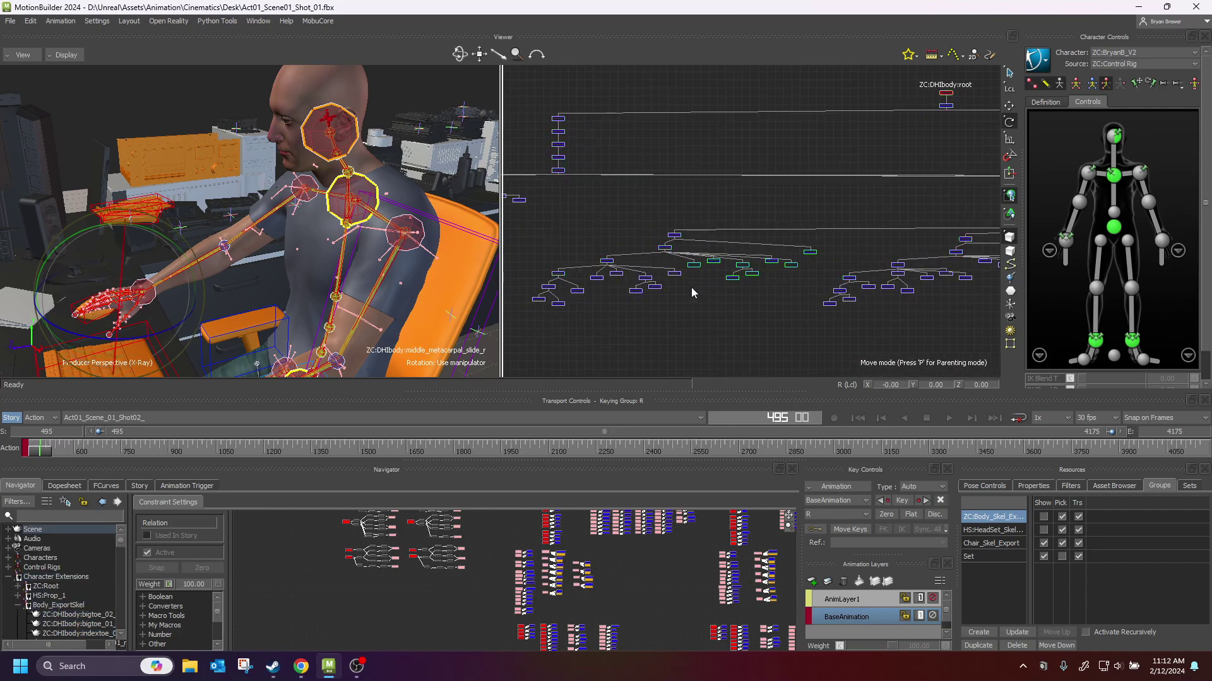
left_click_drag(576, 305, 579, 305)
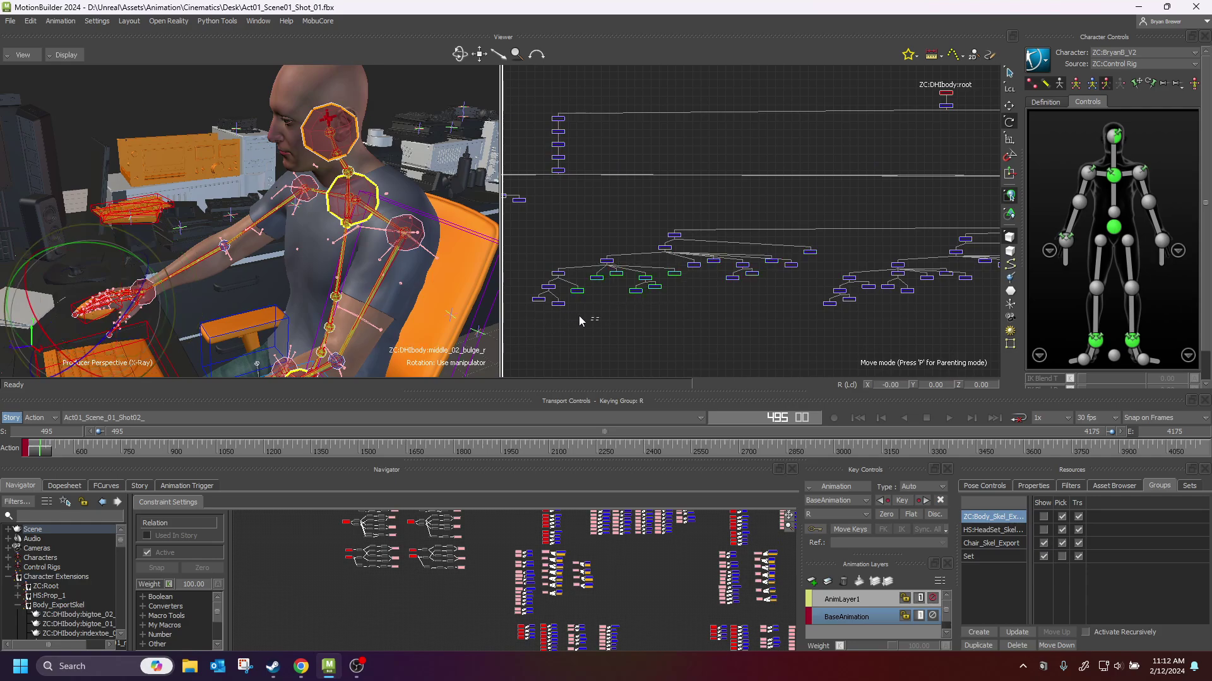
left_click(589, 323)
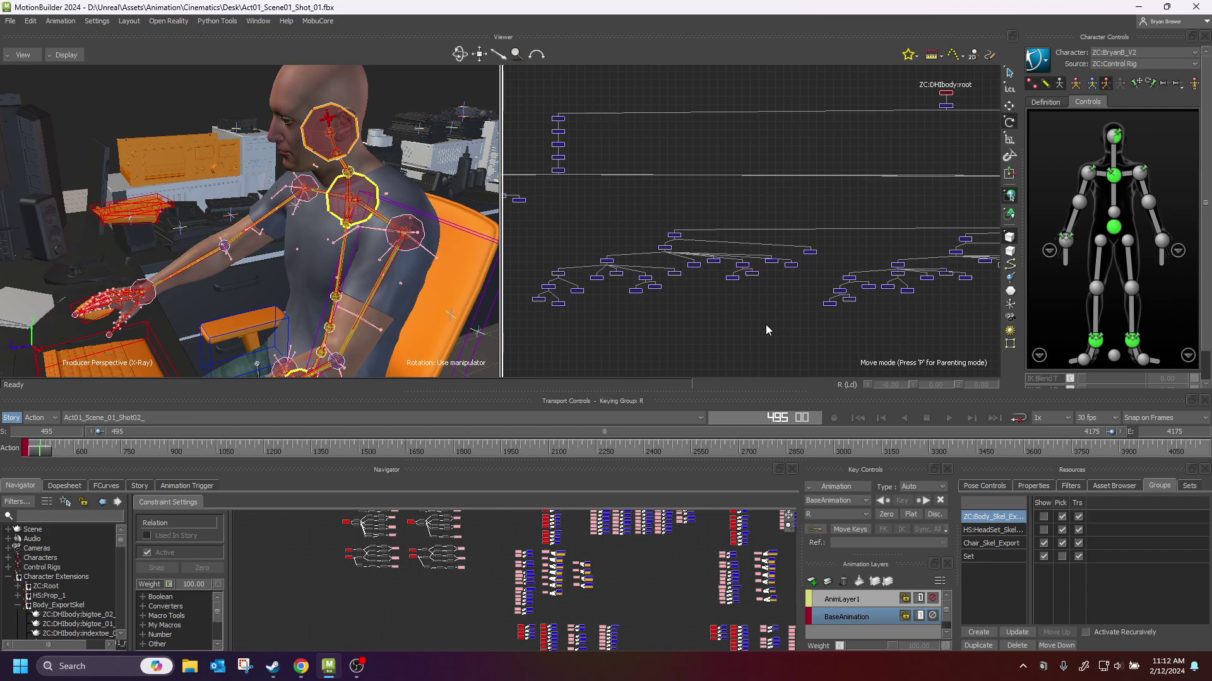
left_click_drag(684, 215, 604, 260)
scroll(736, 319, "down", 2)
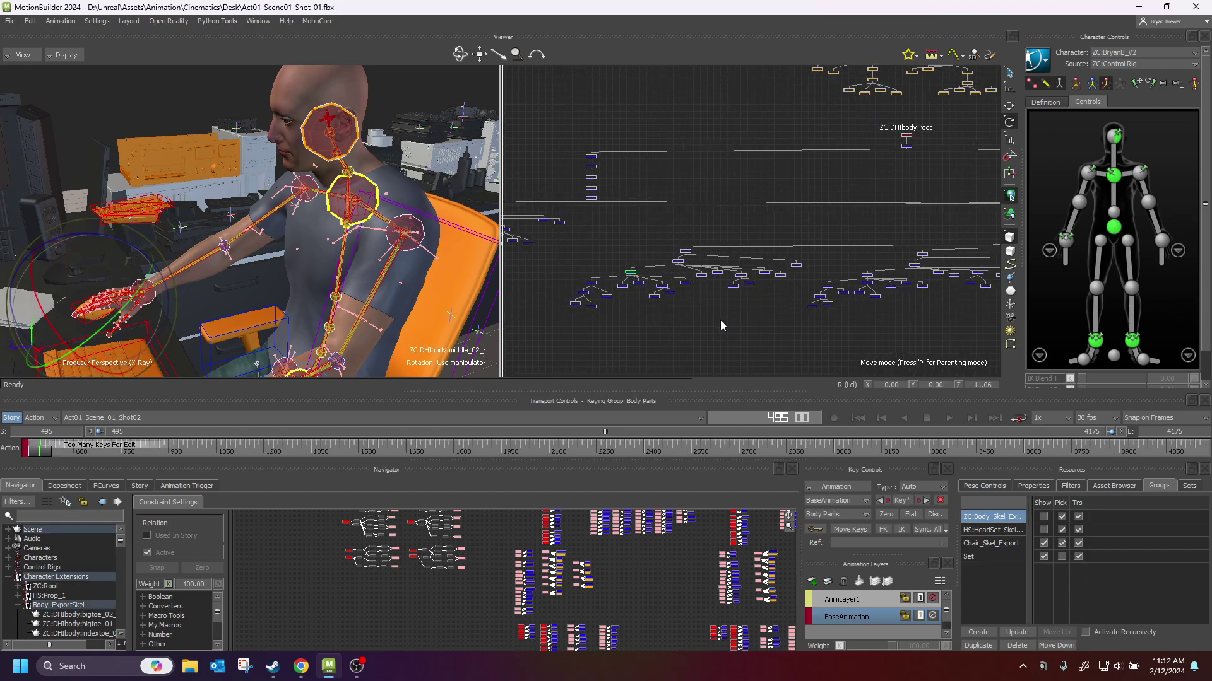
Step: Compare the ZC:DHIbody:root hierarchy with the ZC:root_drv and ZC:rig hierarchies, and clear the joint selection
middle_click_drag(721, 320, 593, 303)
scroll(774, 332, "down", 4)
middle_click_drag(730, 328, 650, 177)
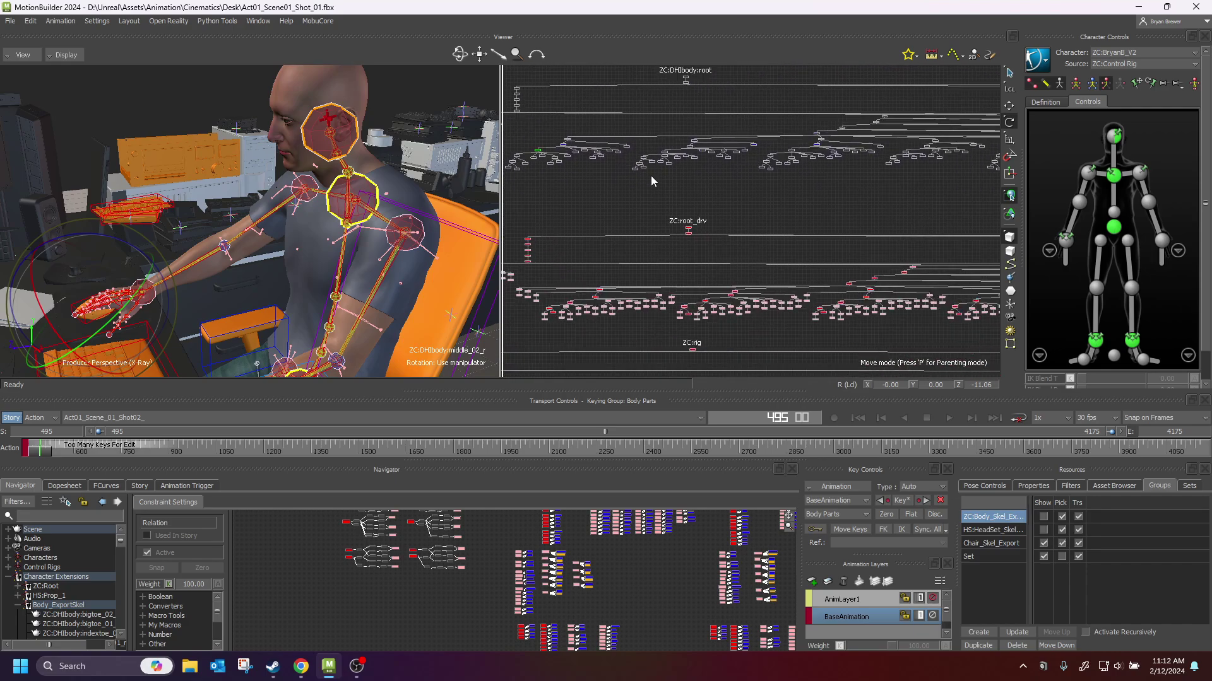
scroll(707, 174, "down", 1)
scroll(704, 179, "down", 1)
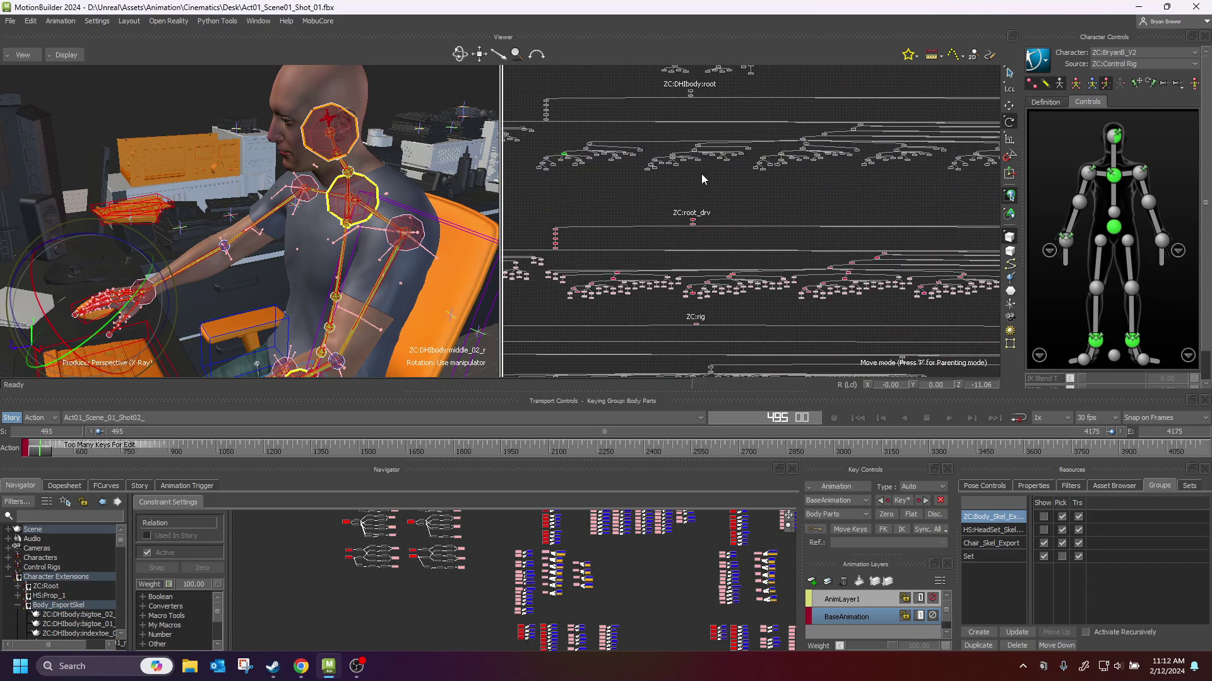
scroll(820, 248, "down", 3)
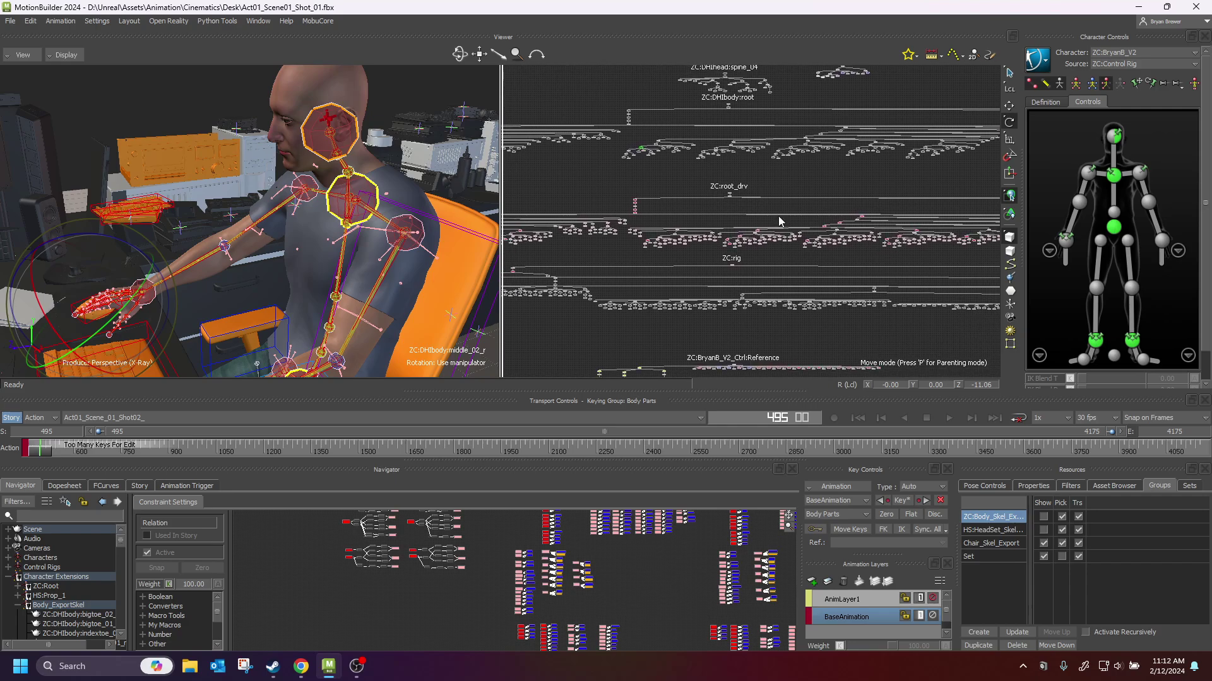
left_click_drag(778, 215, 724, 314, "shift")
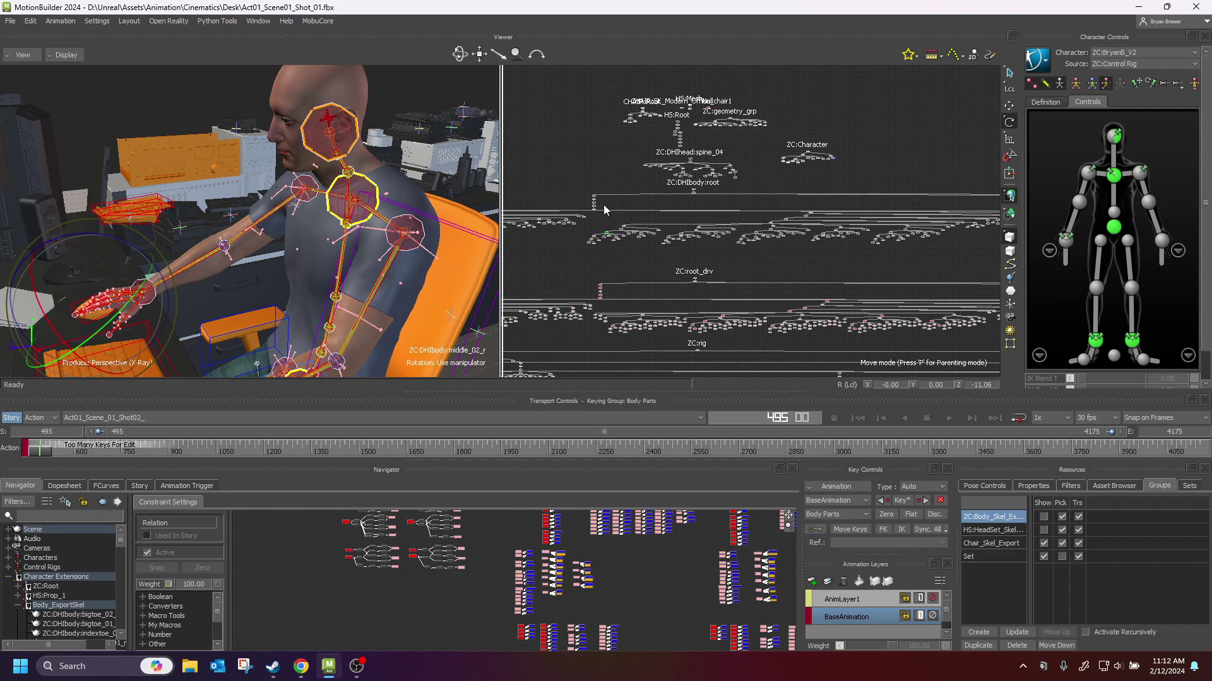
scroll(607, 205, "up", 5)
left_click_drag(728, 261, 727, 260, "ctrl")
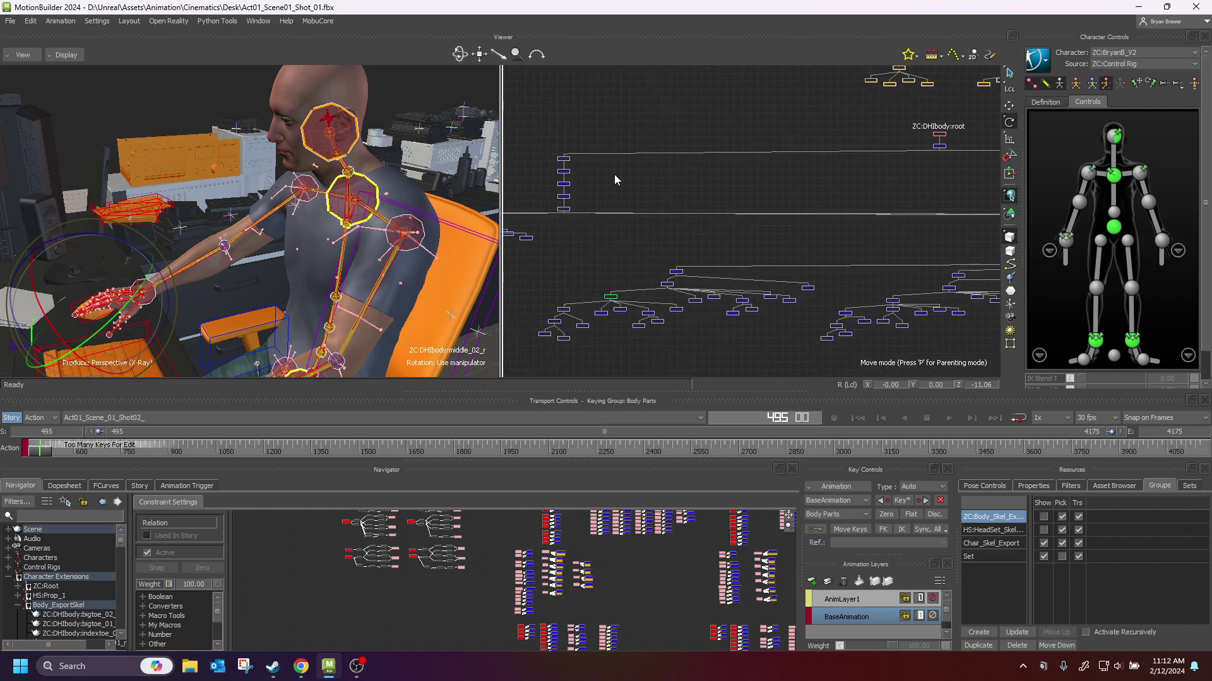
left_click(640, 244)
scroll(635, 245, "down", 2)
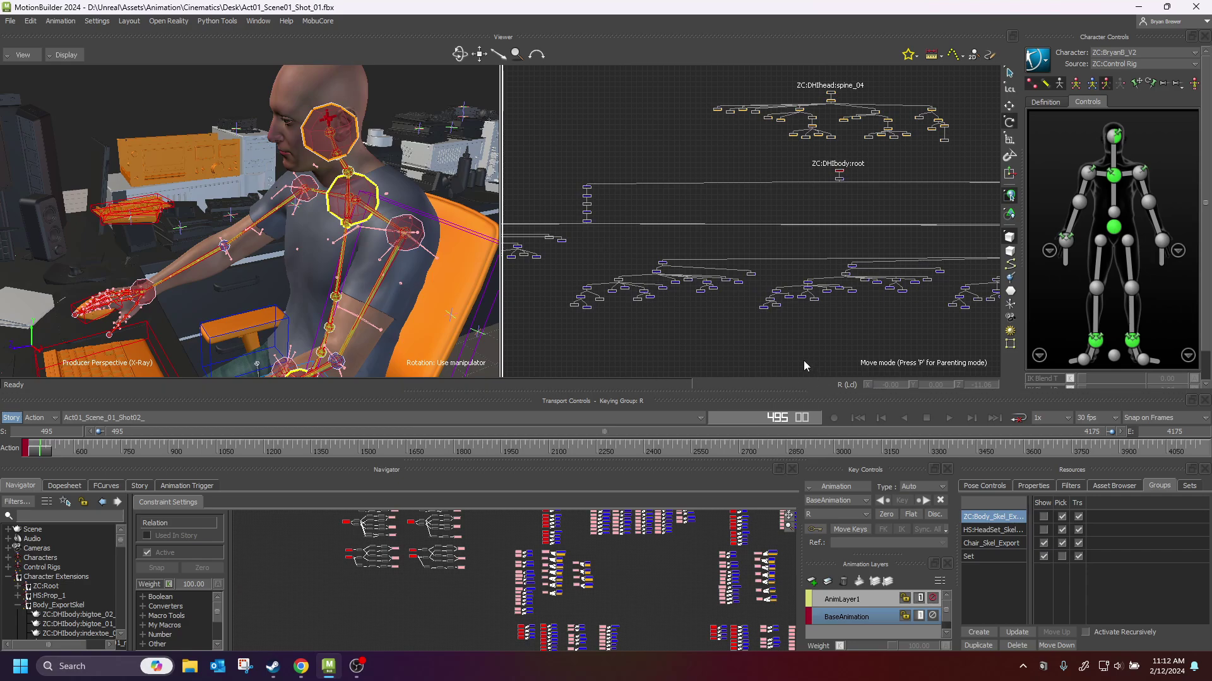
Step: Select the members of the ZC:Body_Skel_Export group and start a motion file export as FBX binary named awd
left_click(993, 519)
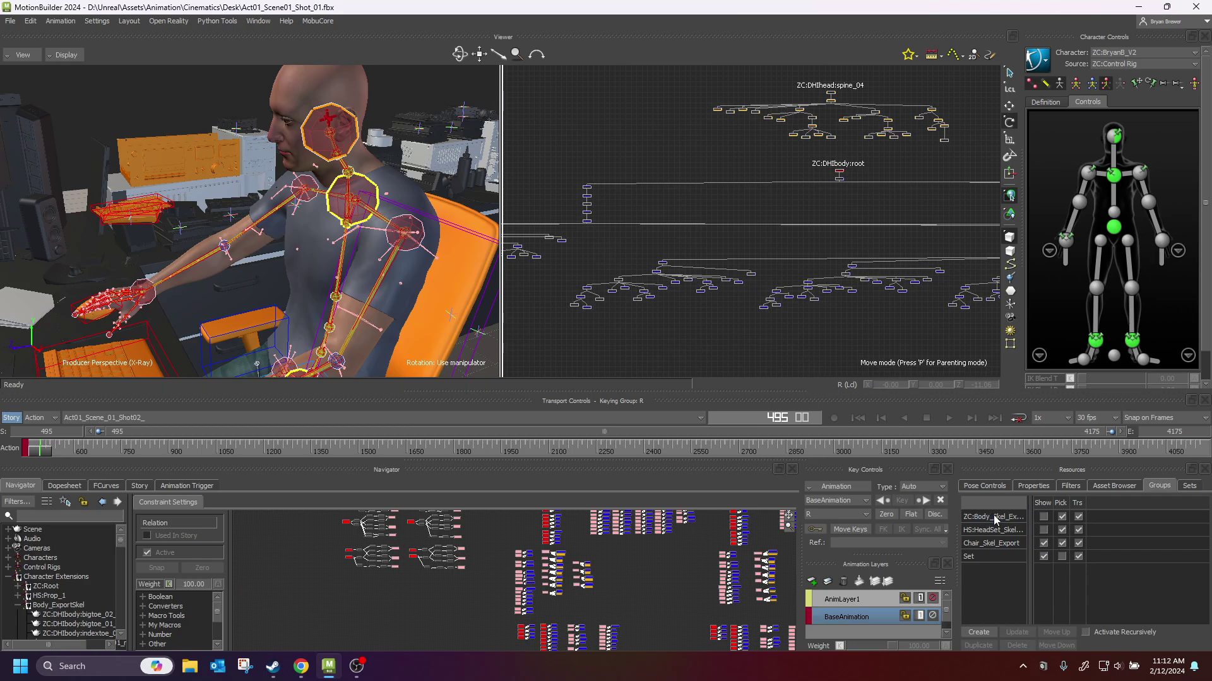
left_click(10, 21)
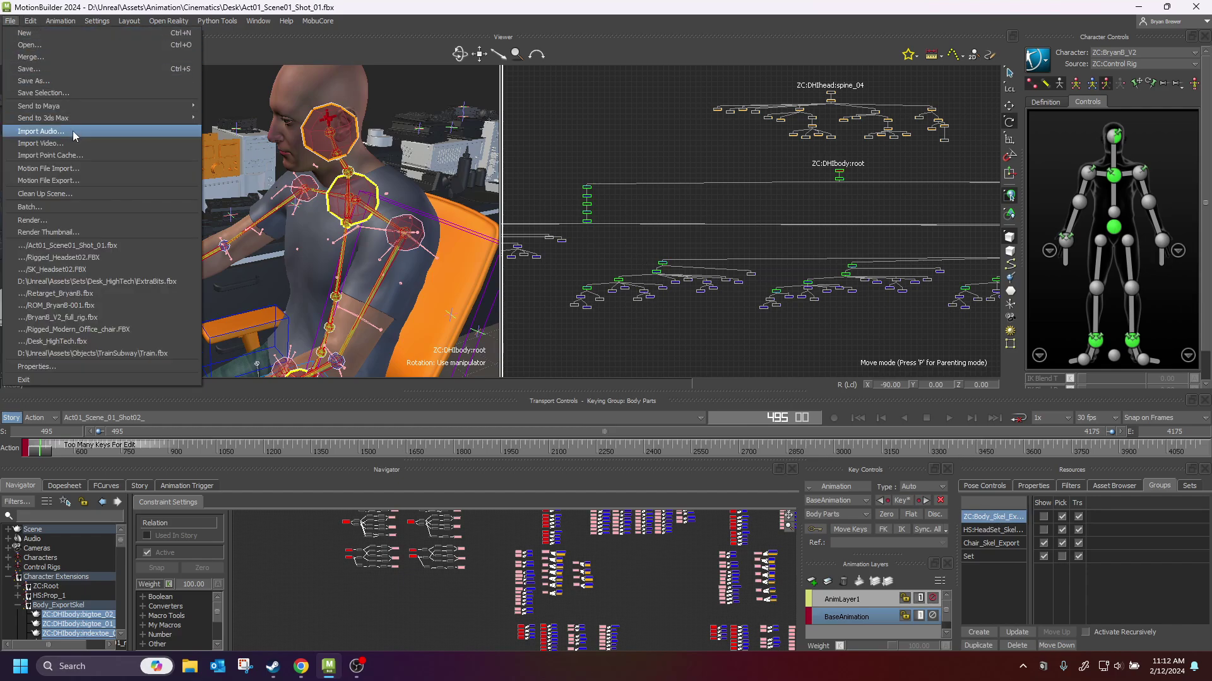
left_click(72, 182)
type("awd")
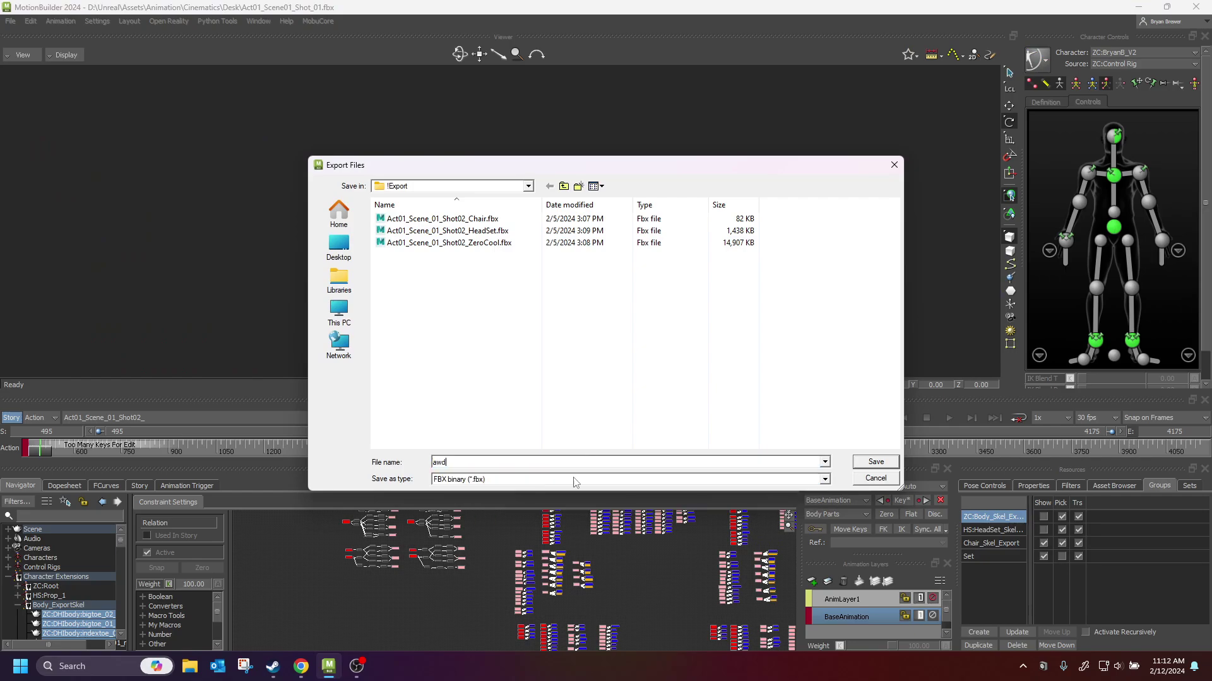
type("awd")
left_click(877, 463)
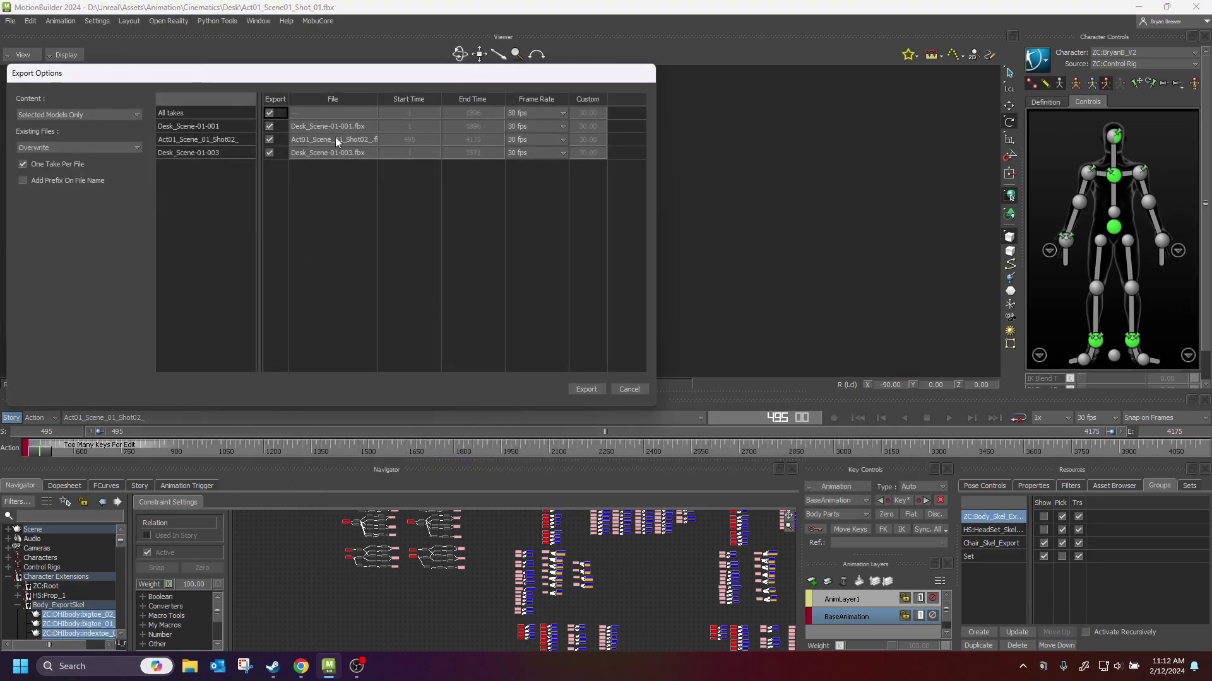
Step: Limit the export to the Act01_Scene_01_Shot02_ take, check its output file name, and cancel the export
left_click(269, 113)
left_click_drag(377, 93, 438, 100)
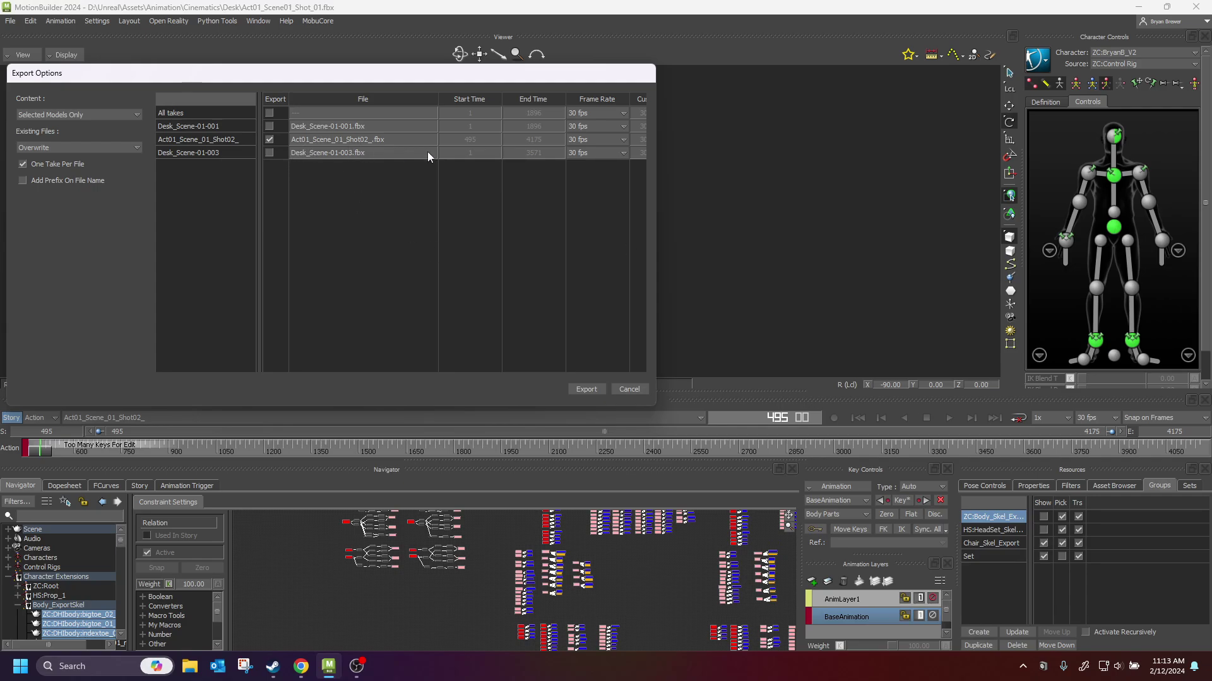
double_click(395, 141)
left_click(372, 139)
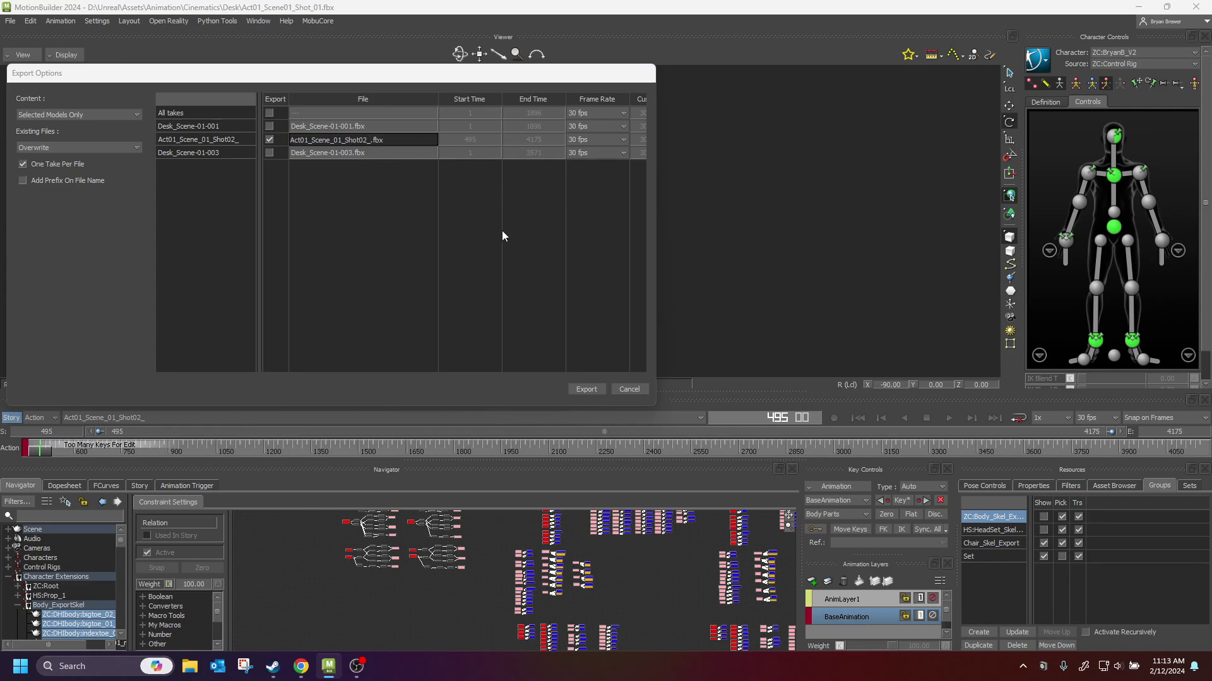
left_click(638, 388)
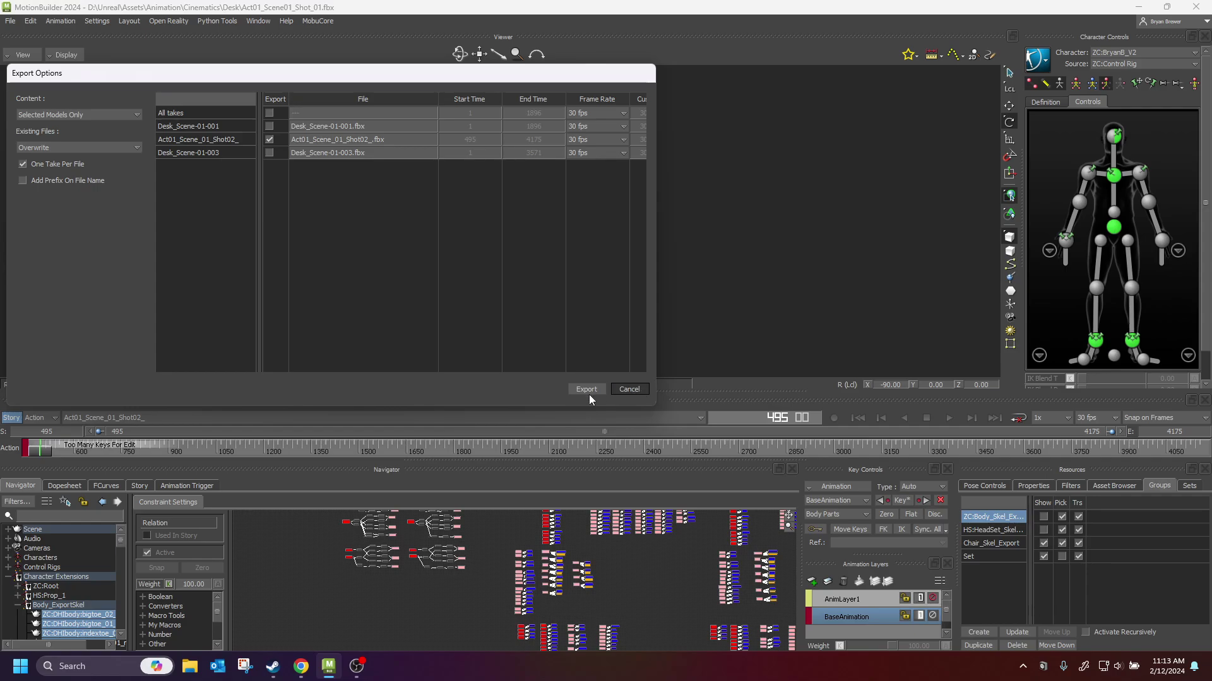
left_click(643, 391)
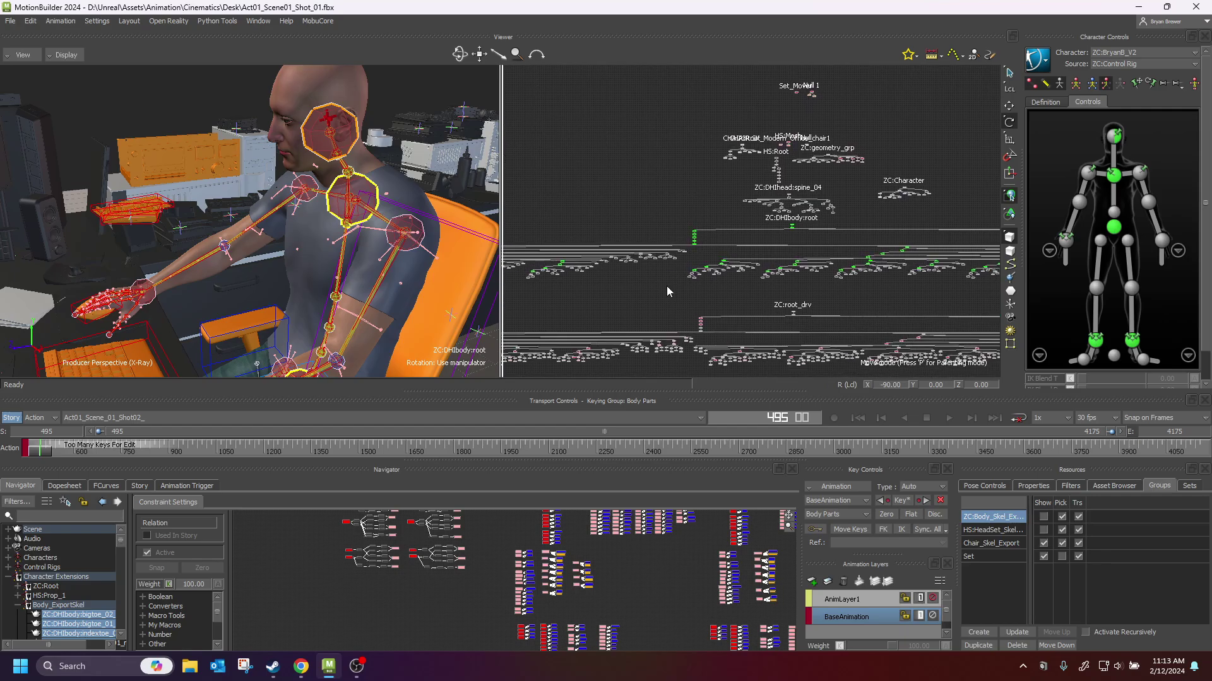
Step: Review the seated character without X-Ray display at frame 768, and clear the joint selection
scroll(656, 288, "up", 1)
left_click_drag(318, 295, 287, 240, "alt")
key("ctrl+a")
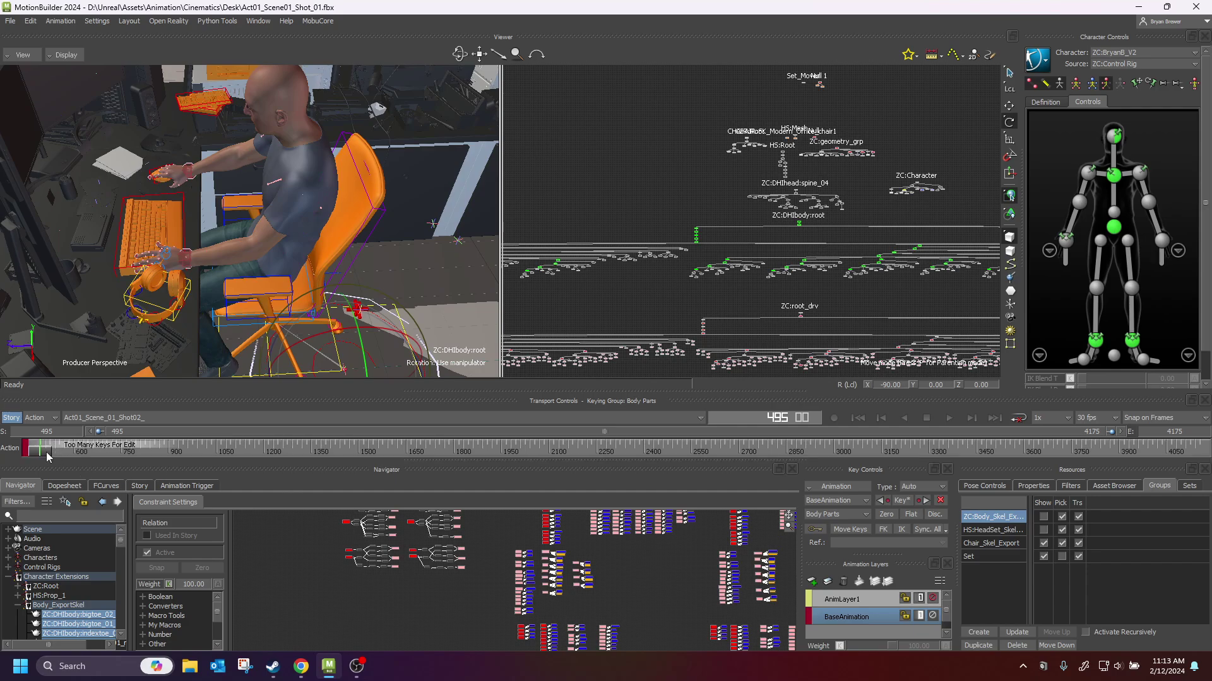
left_click_drag(48, 455, 126, 450)
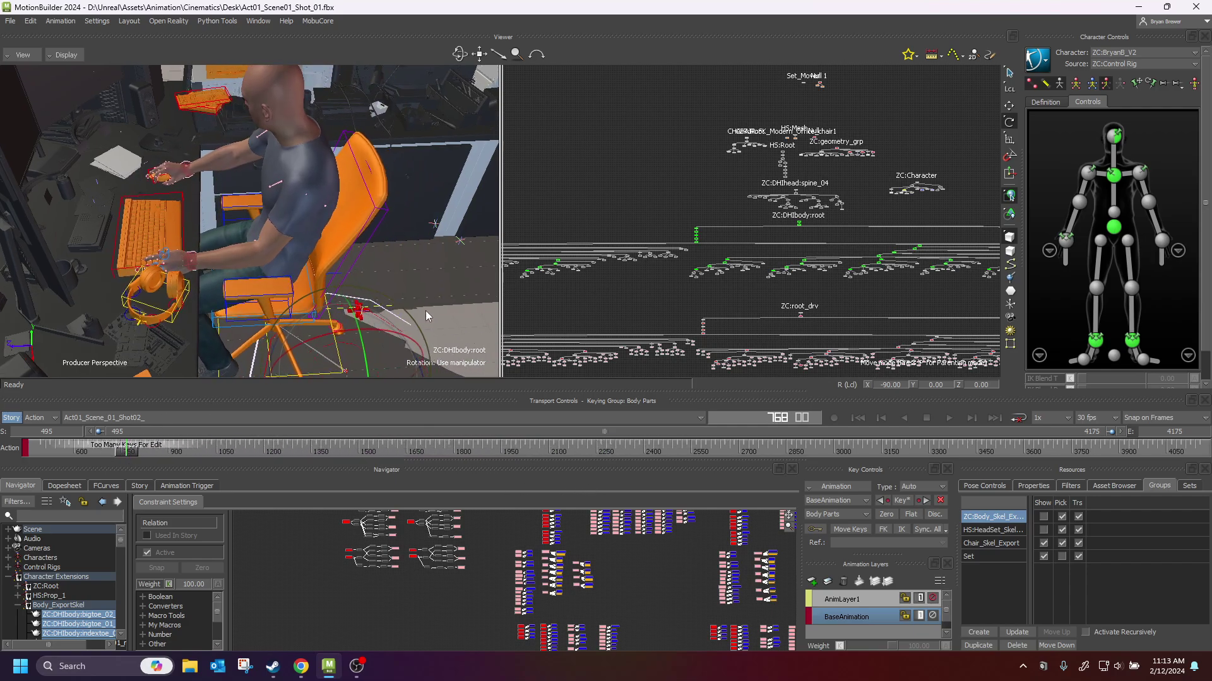
scroll(427, 309, "up", 3)
left_click_drag(429, 303, 416, 236, "ctrl+shift")
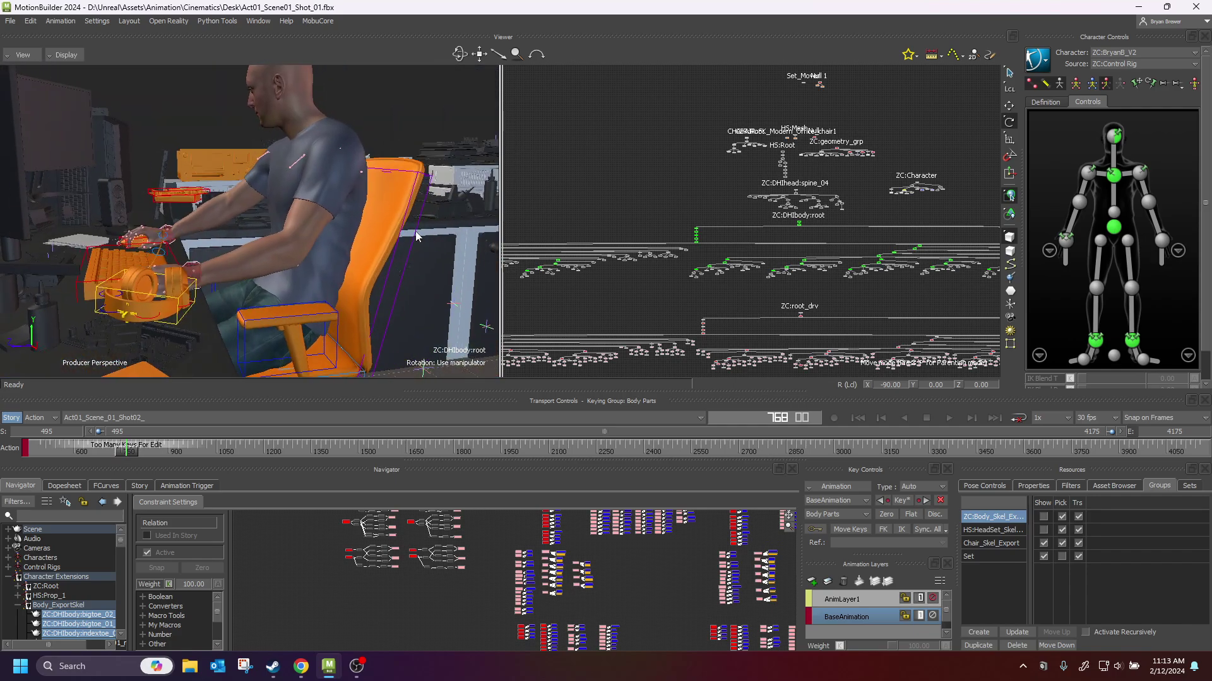
left_click(660, 178)
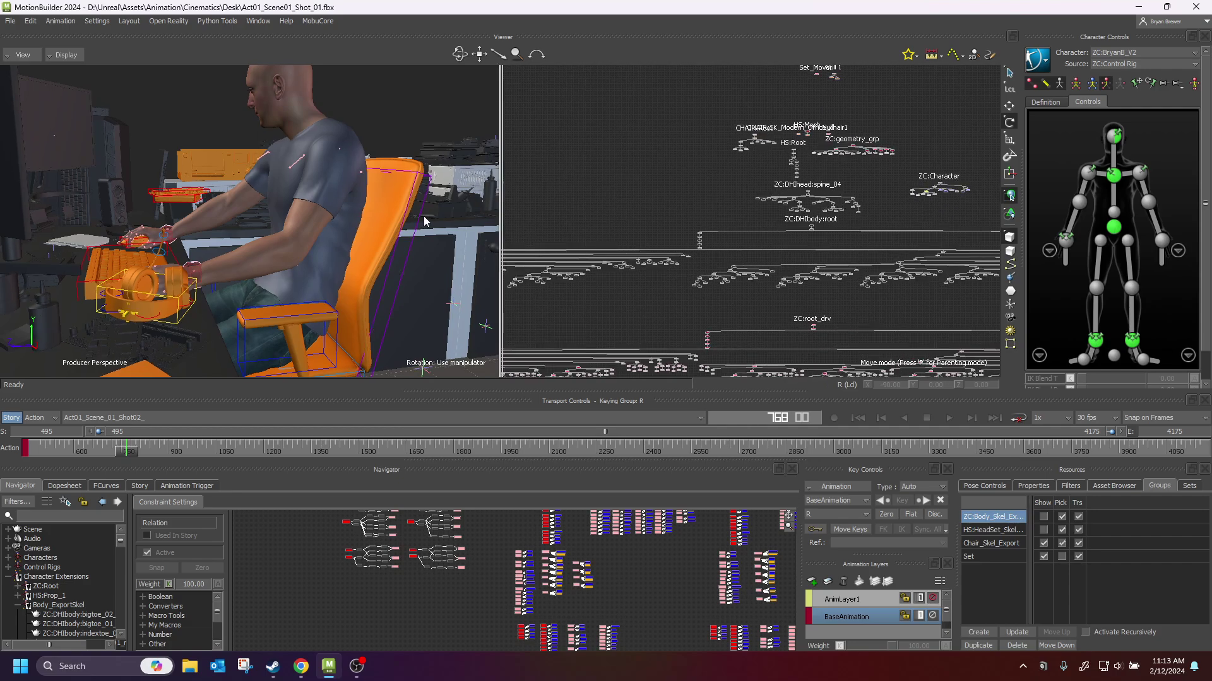
left_click_drag(423, 215, 398, 212, "ctrl+shift")
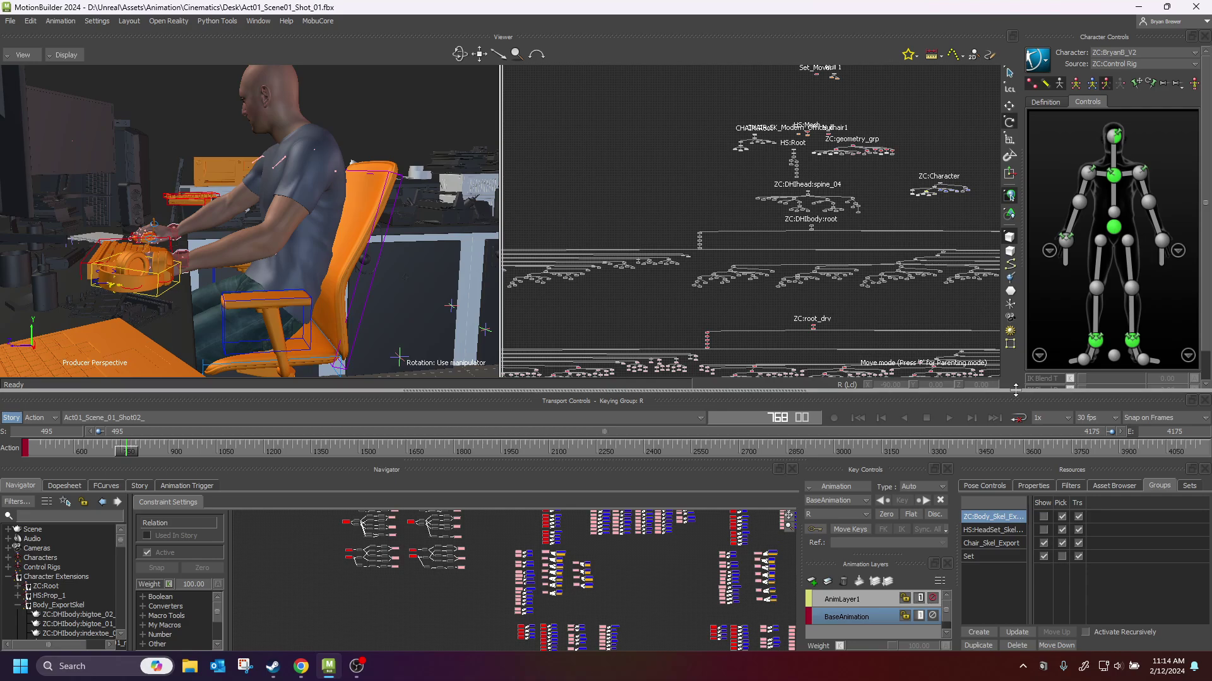
scroll(628, 209, "down", 2)
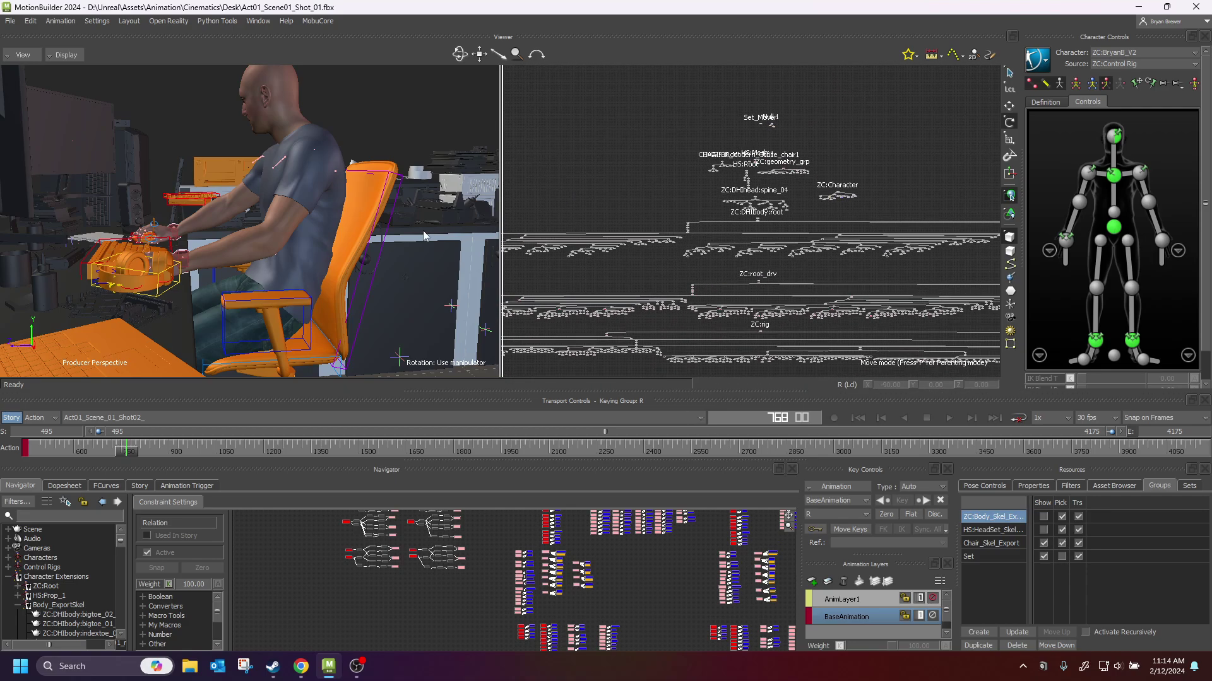
mouse_move(358, 242)
left_mouse_down("alt")
mouse_move(369, 238)
mouse_move(371, 256)
mouse_move(356, 258)
left_mouse_up("alt")
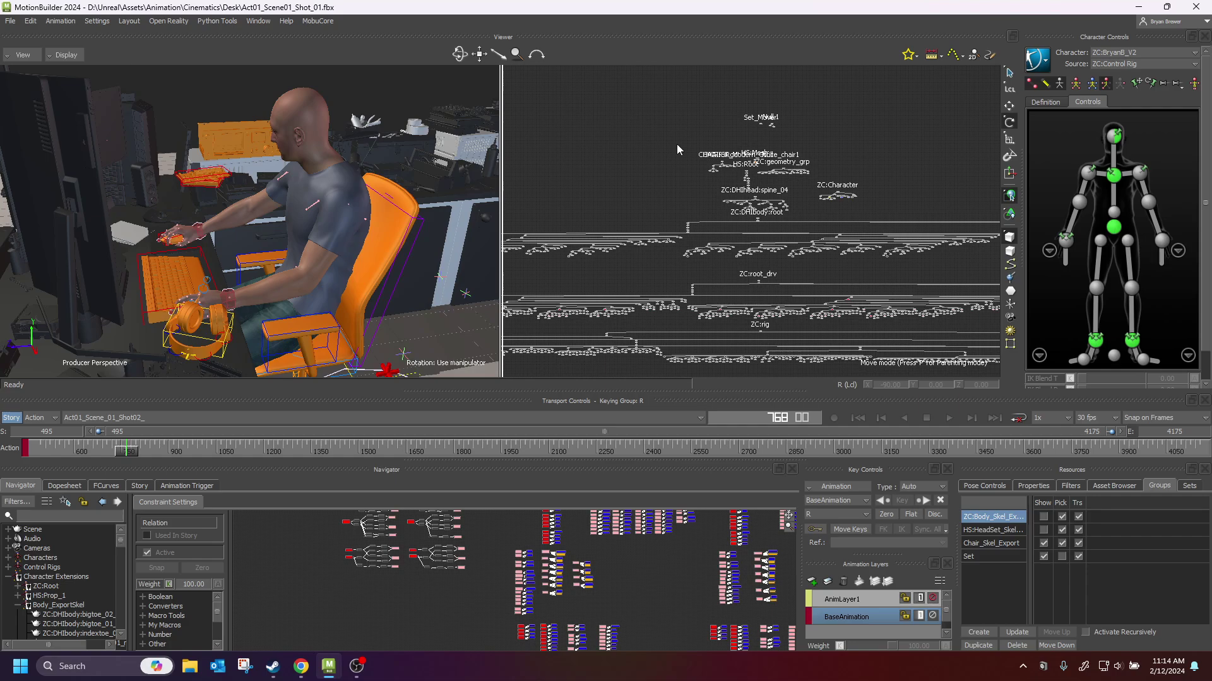
scroll(300, 233, "down", 3)
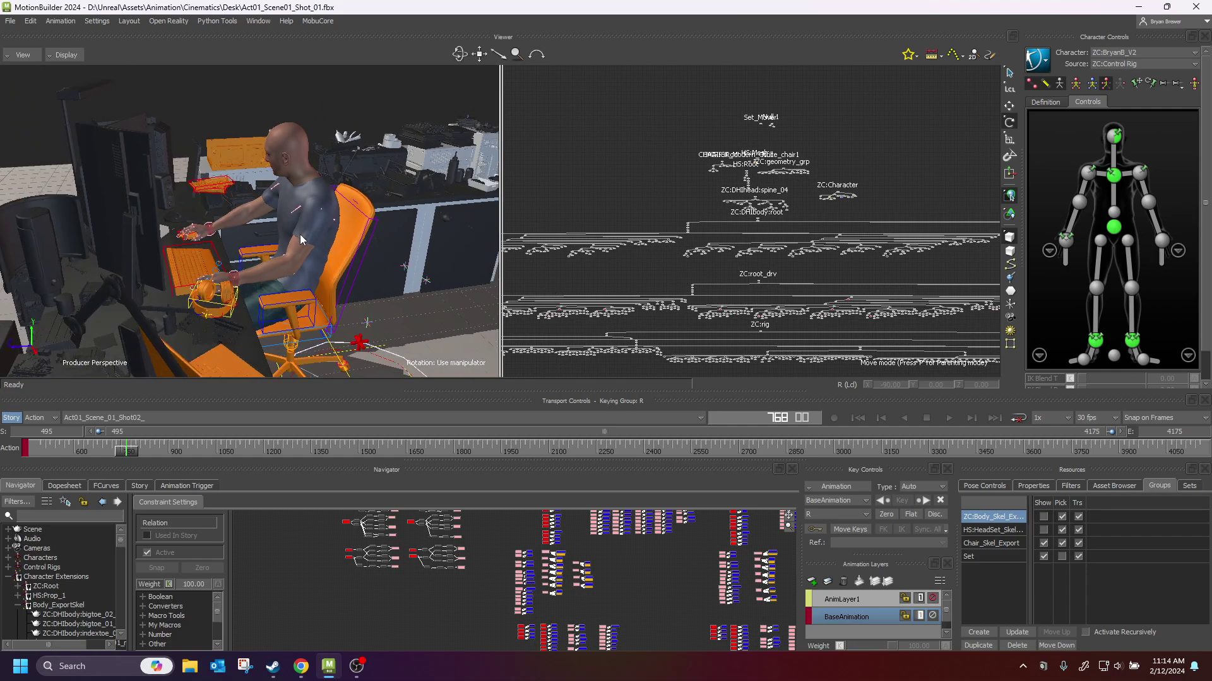
left_click_drag(300, 234, 286, 264, "ctrl+shift")
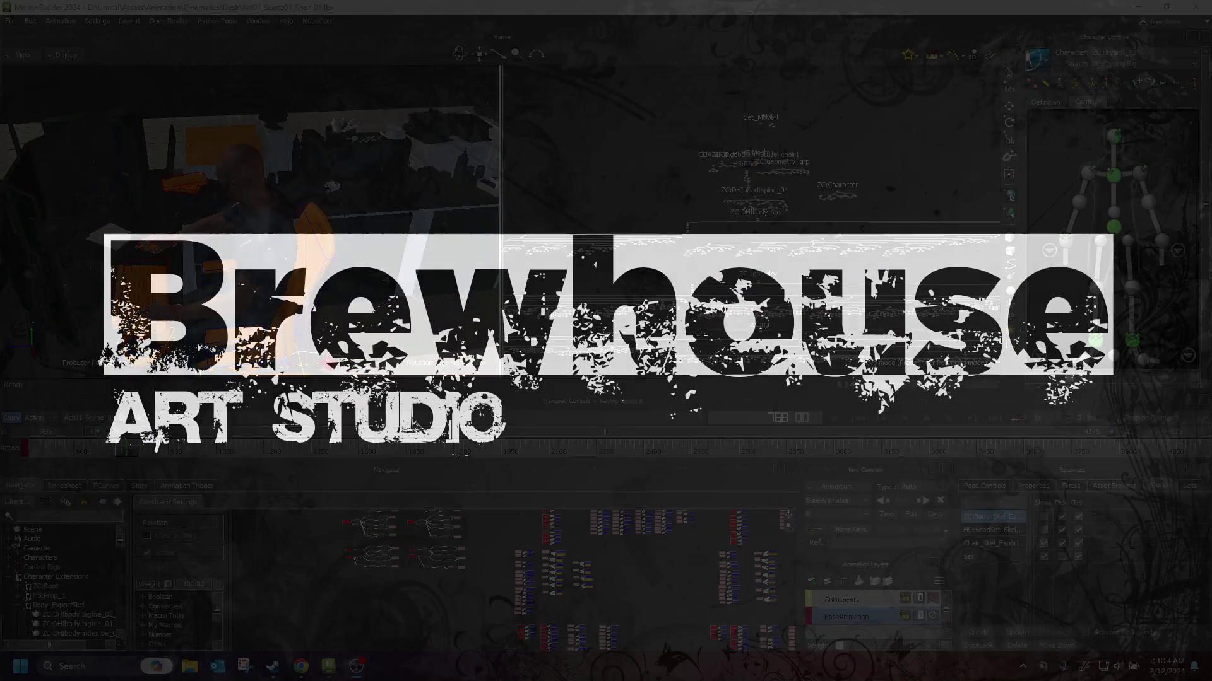